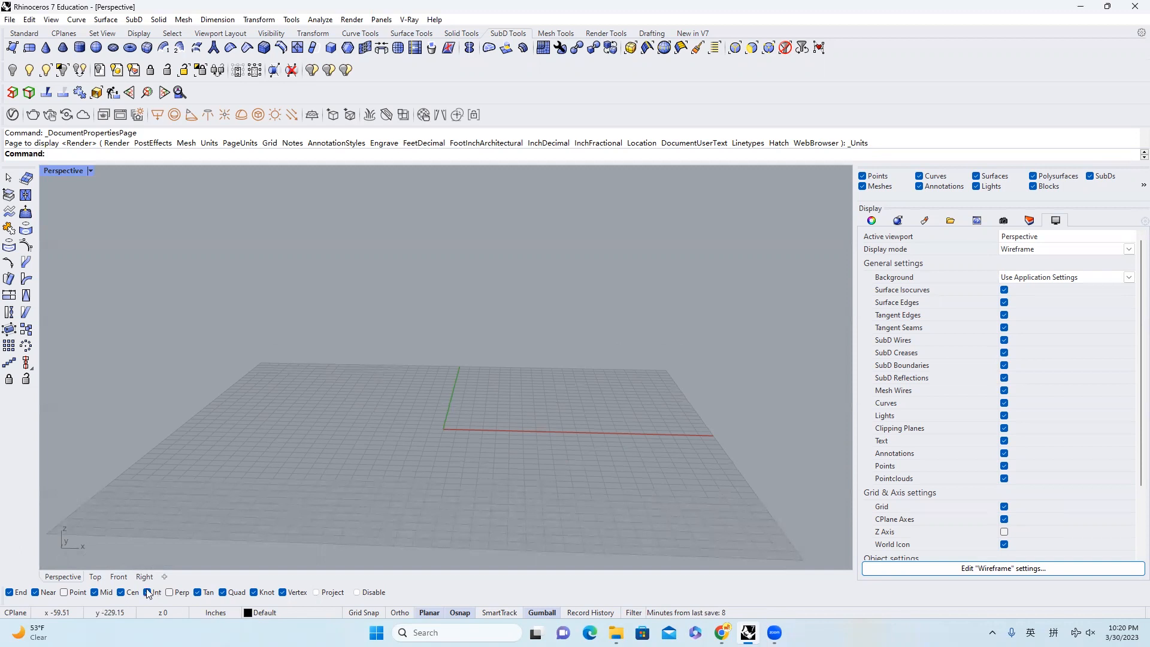
# Step: Place chair_reference.png as a picture in the Front view and shift it to the positive side of the origin
pyautogui.click(119, 577)
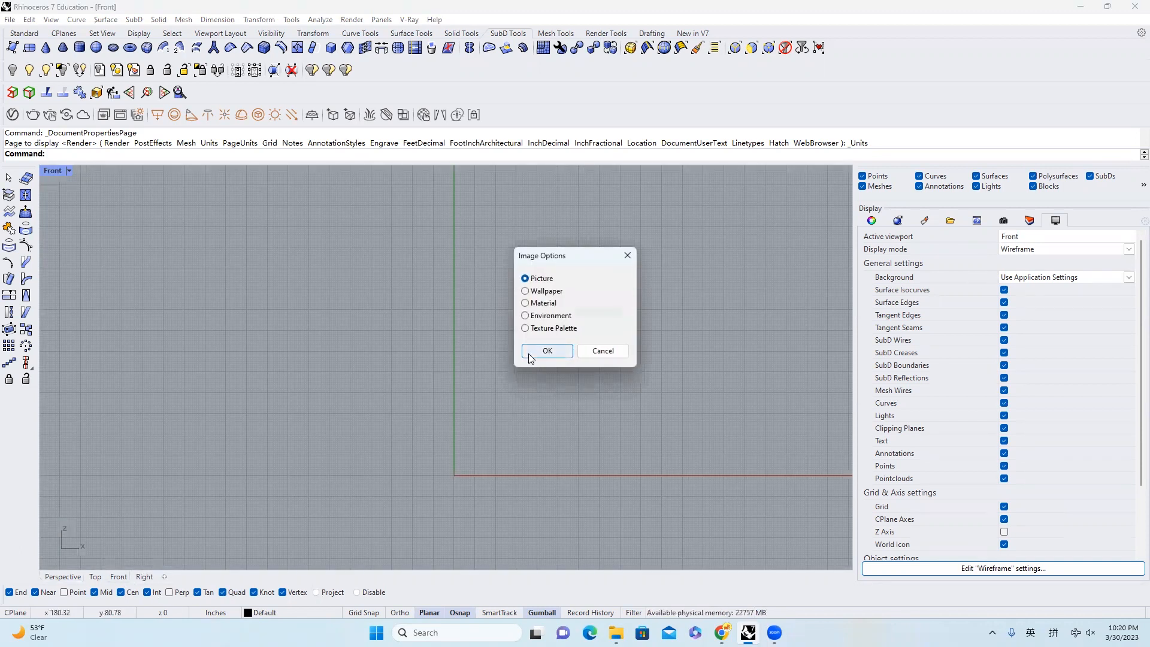
pyautogui.click(544, 352)
pyautogui.click(361, 293)
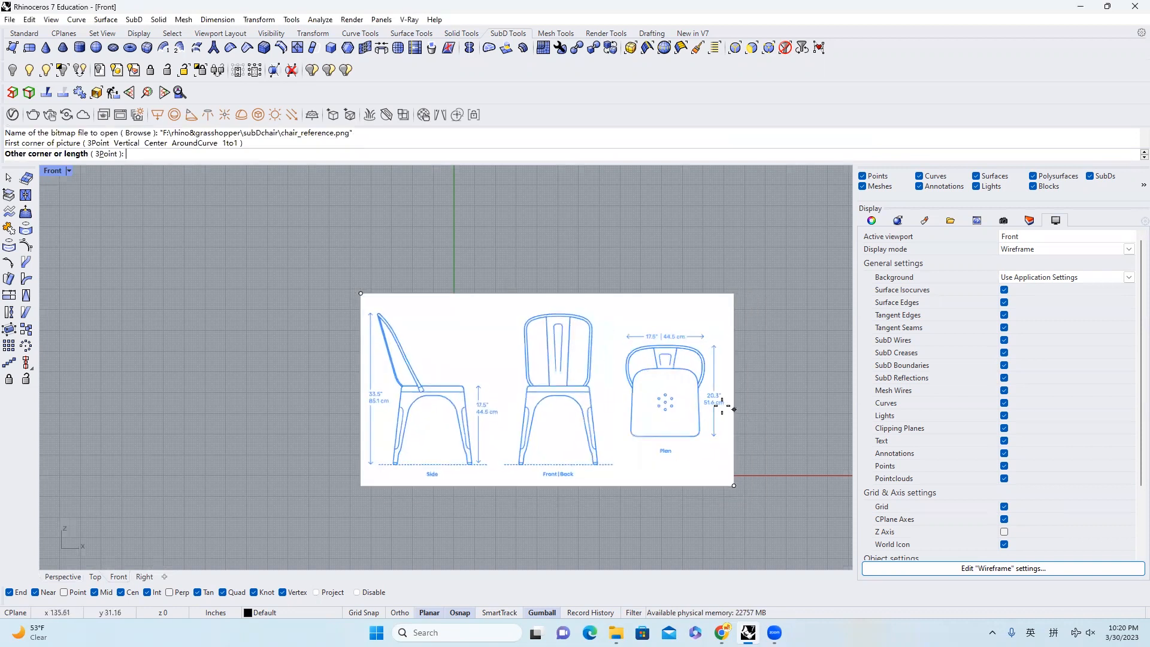
pyautogui.click(714, 397)
pyautogui.scroll(1, 741, 407)
pyautogui.scroll(1, 741, 406)
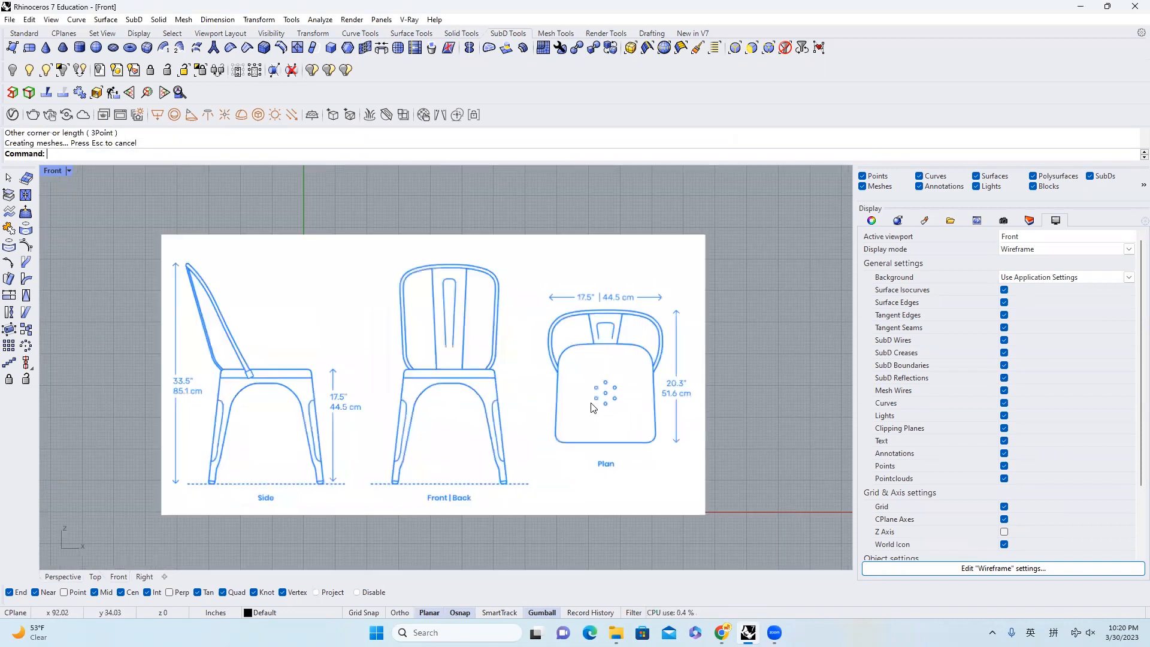
pyautogui.moveTo(602, 410); pyautogui.dragTo(767, 429)
pyautogui.moveTo(655, 379); pyautogui.dragTo(511, 376, button='right')
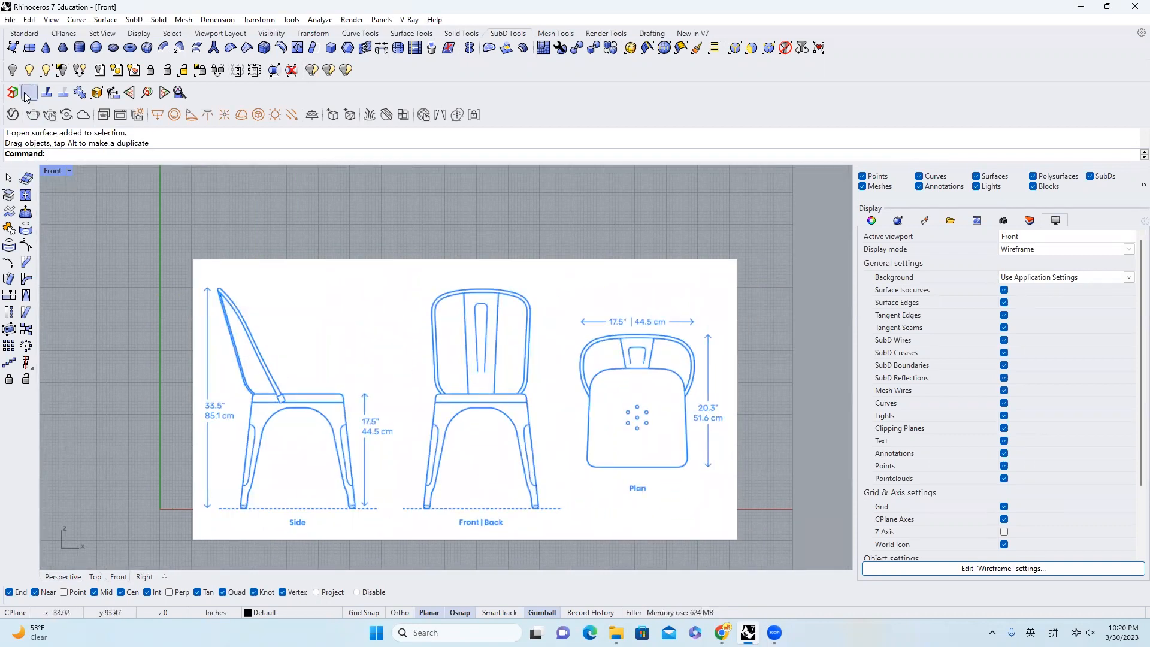
# Step: Draw a vertical 17.5-inch reference polyline downward from the top of the side view's seat-height dimension
pyautogui.click(32, 35)
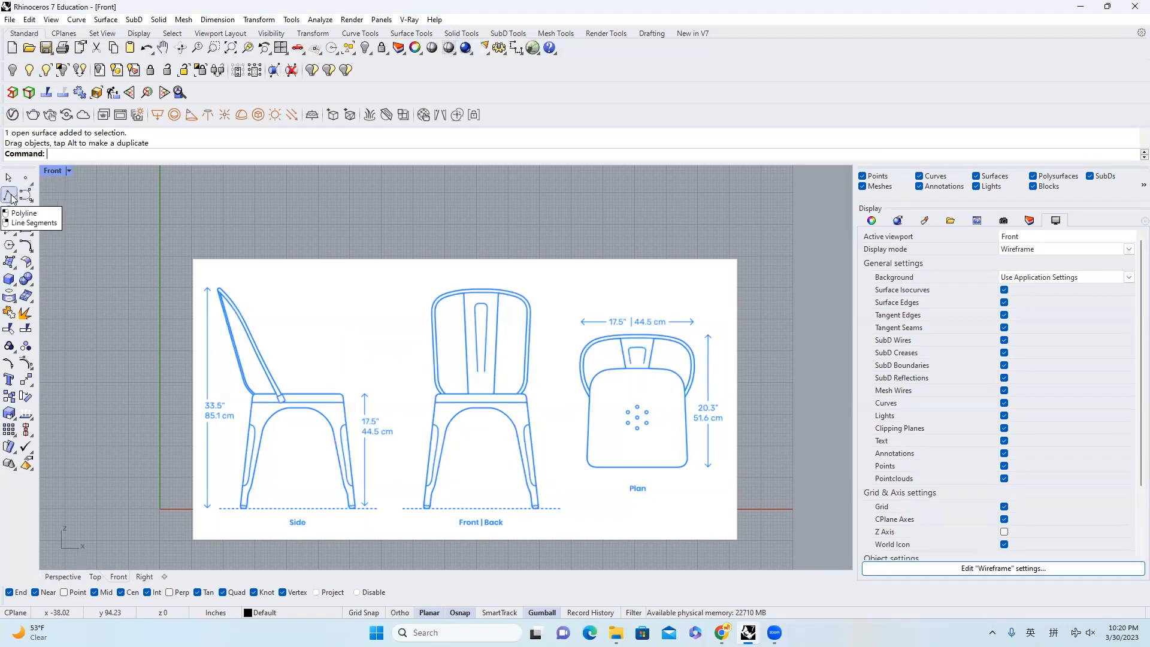
pyautogui.click(17, 197)
pyautogui.click(364, 394)
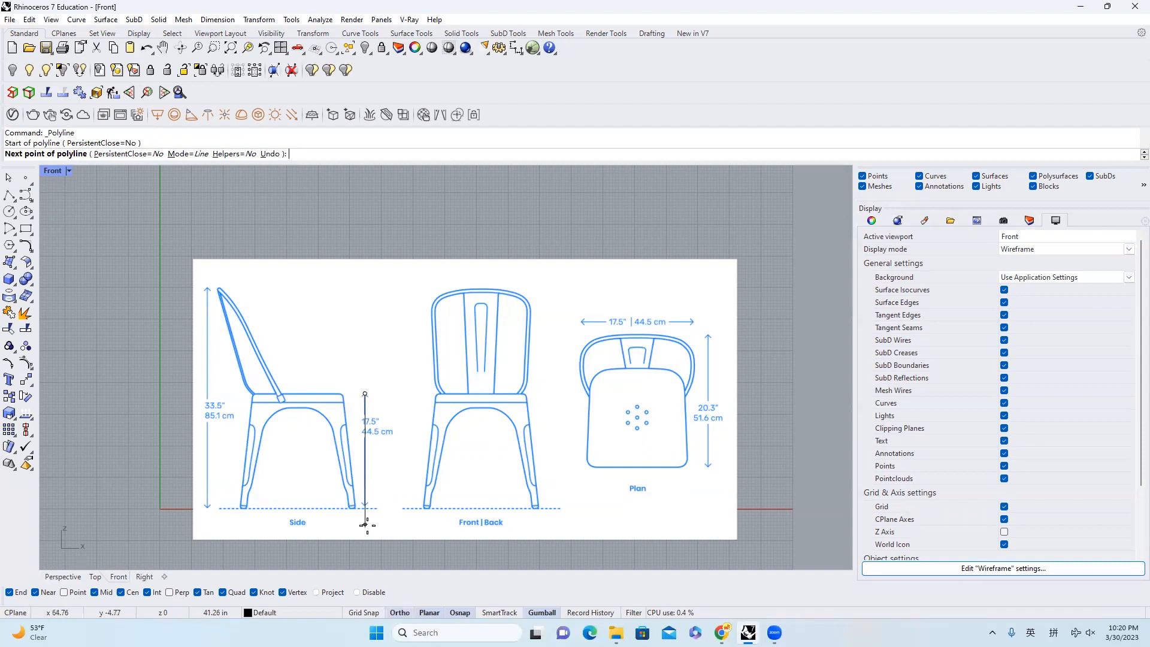
pyautogui.click(398, 615)
pyautogui.write('17.5')
pyautogui.press('Return')
pyautogui.press('Return')
# Step: Scale the picture so its seat-height dimension matches the 17.5-inch reference line, and delete that line
pyautogui.click(393, 477)
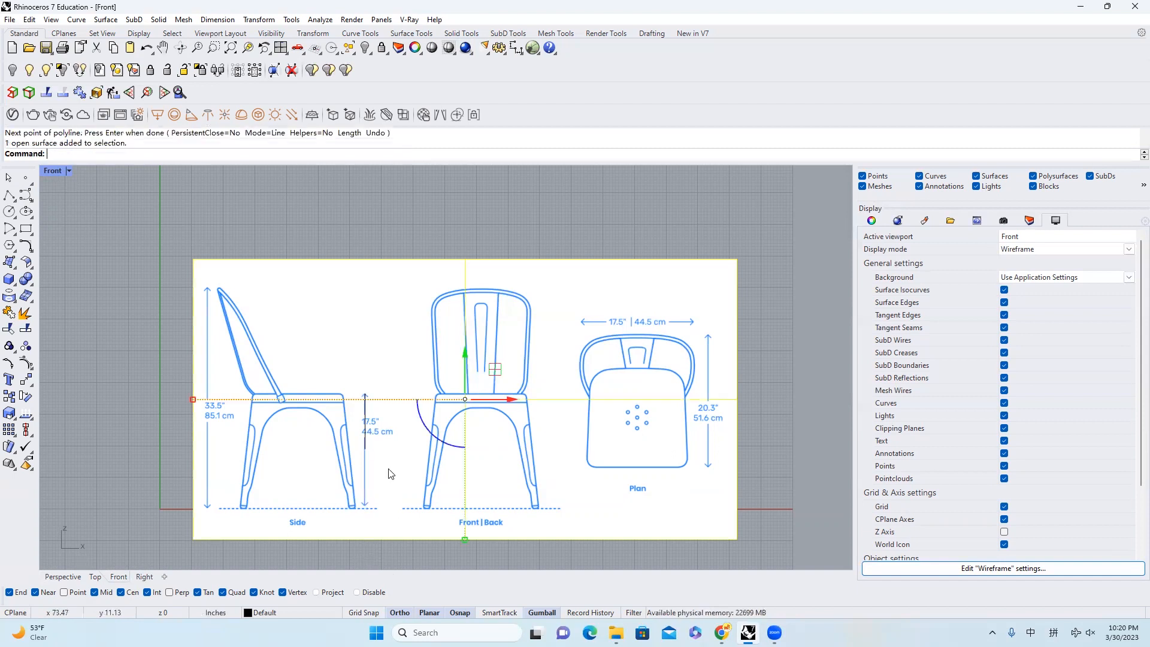
pyautogui.scroll(2, 396, 468)
pyautogui.write('sc')
pyautogui.press('shift')
pyautogui.write('ale')
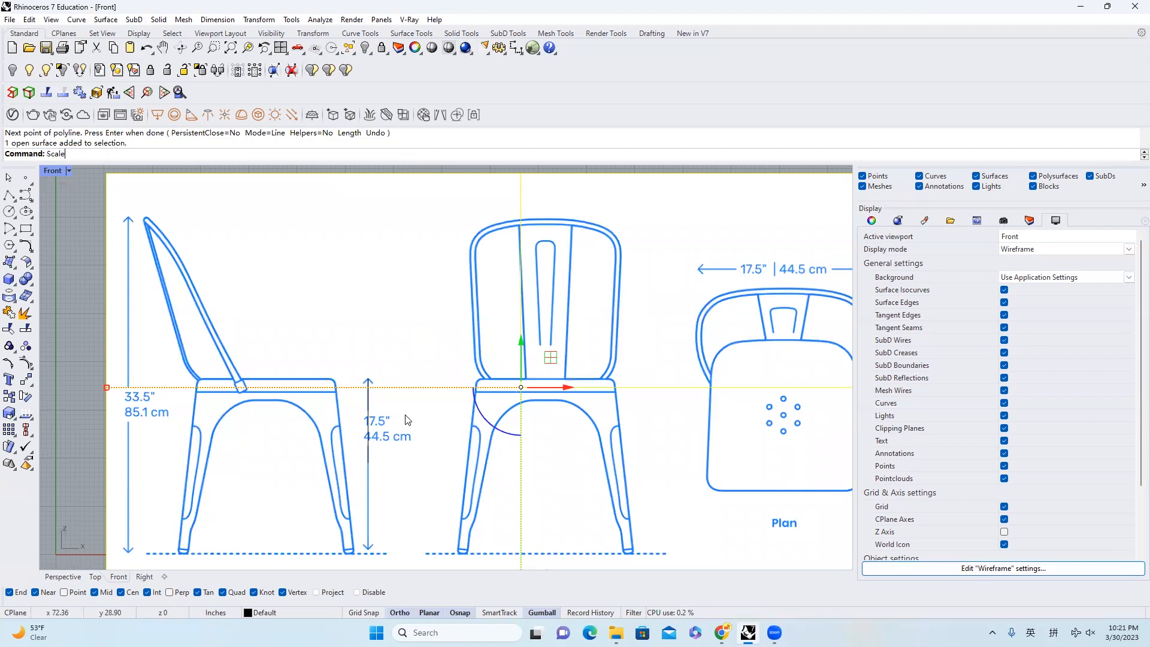
pyautogui.press('Return')
pyautogui.click(369, 380)
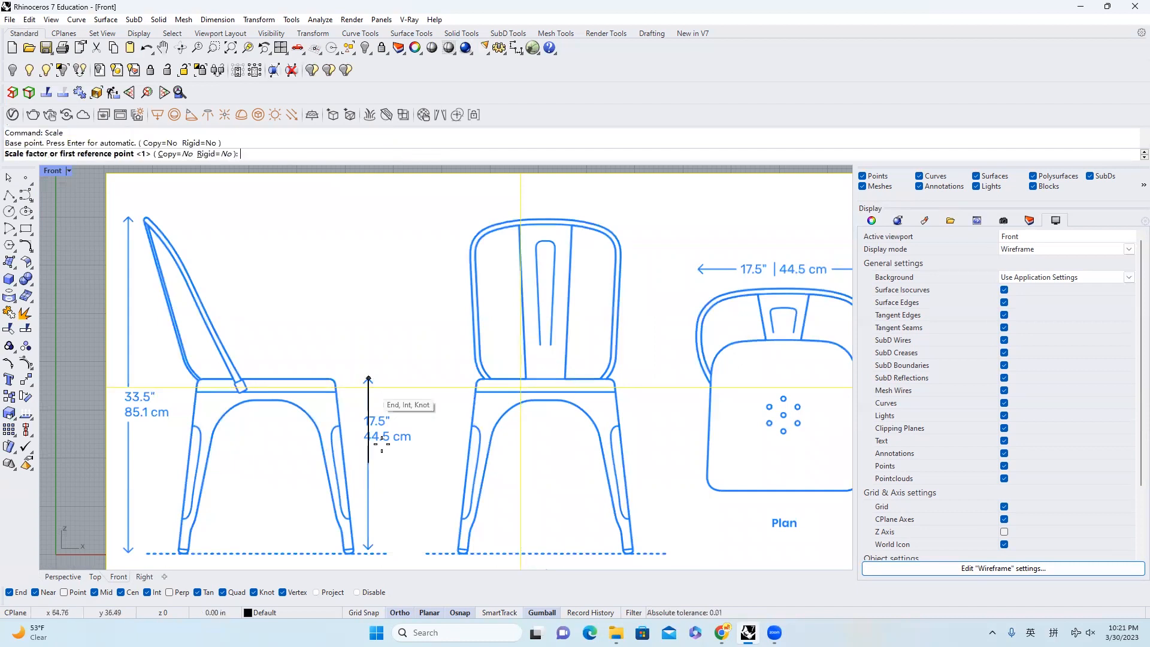
pyautogui.click(369, 549)
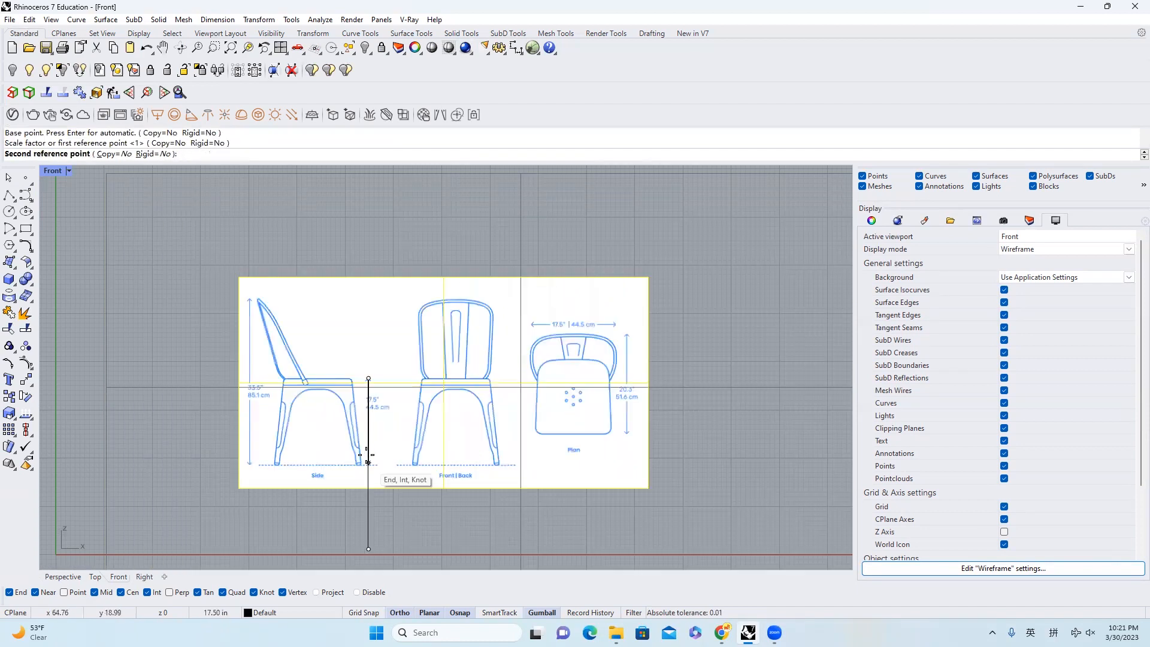
pyautogui.click(369, 463)
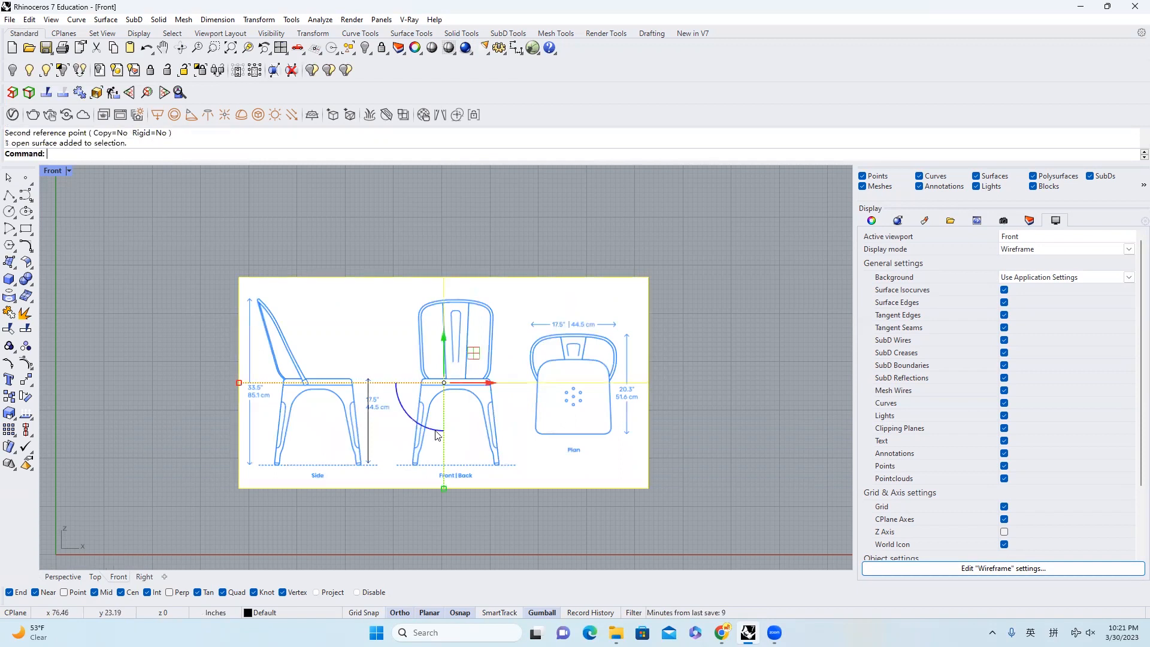
pyautogui.moveTo(175, 320); pyautogui.dragTo(421, 489)
pyautogui.press('Delete')
# Step: Move the picture so that its lower-left corner sits at the origin (0)
pyautogui.click(504, 390)
pyautogui.scroll(-3, 434, 422)
pyautogui.write('m')
pyautogui.press('Return')
pyautogui.click(379, 433)
pyautogui.write('0')
pyautogui.press('Return')
pyautogui.scroll(2, 296, 444)
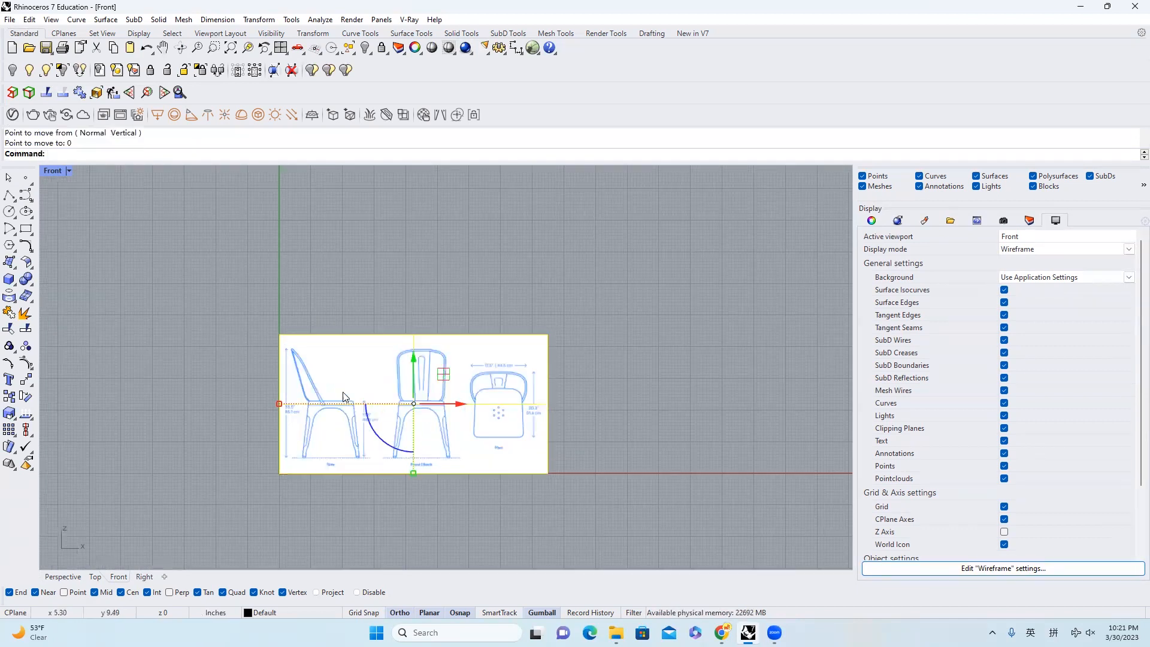
pyautogui.scroll(2, 297, 444)
pyautogui.press('Escape')
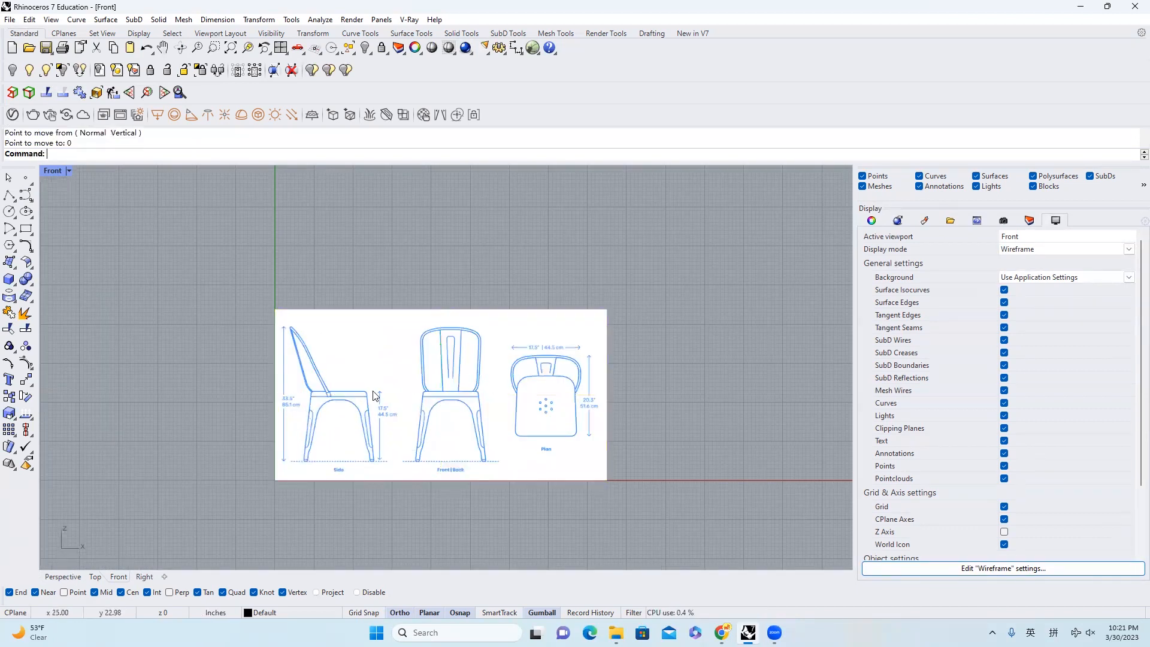
pyautogui.moveTo(376, 396); pyautogui.dragTo(410, 408, button='right')
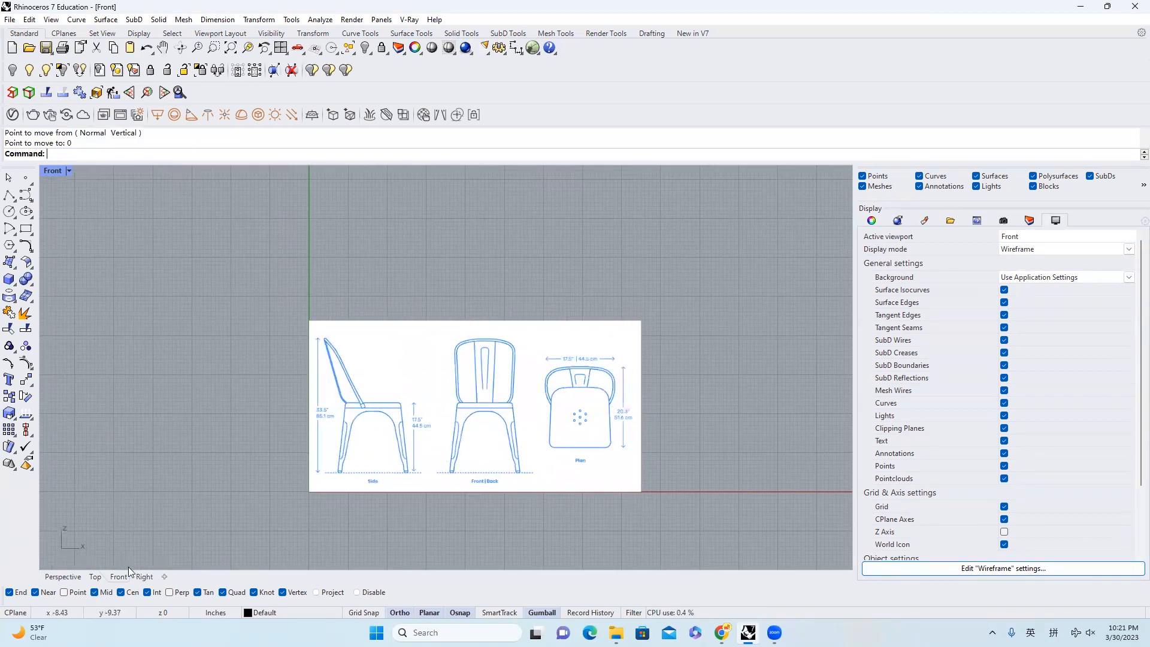
# Step: Move the reference picture back along the Y axis in the Perspective view and lock it
pyautogui.click(62, 577)
pyautogui.scroll(-2, 419, 432)
pyautogui.click(500, 408)
pyautogui.moveTo(499, 401); pyautogui.dragTo(437, 449, button='right')
pyautogui.scroll(5, 437, 449)
pyautogui.moveTo(505, 372); pyautogui.dragTo(565, 346)
pyautogui.click(381, 48)
# Step: Trace a polyline in the Front view from the backrest's top through the seat's rear corner to the rear foot of the side view
pyautogui.click(119, 577)
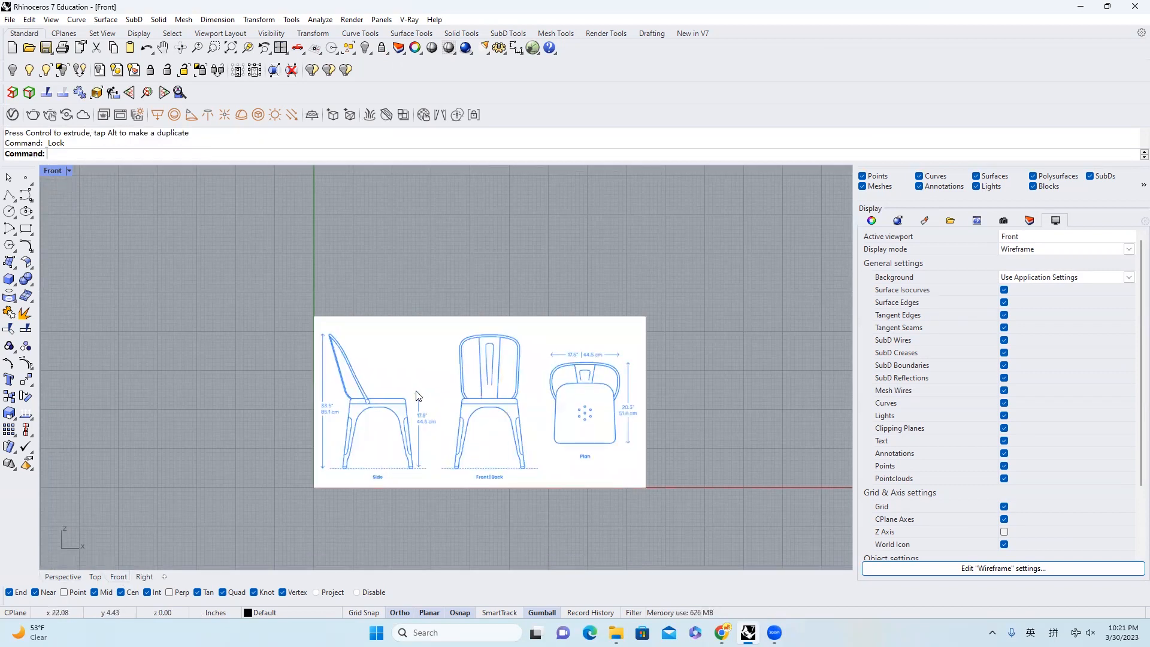
pyautogui.scroll(3, 418, 395)
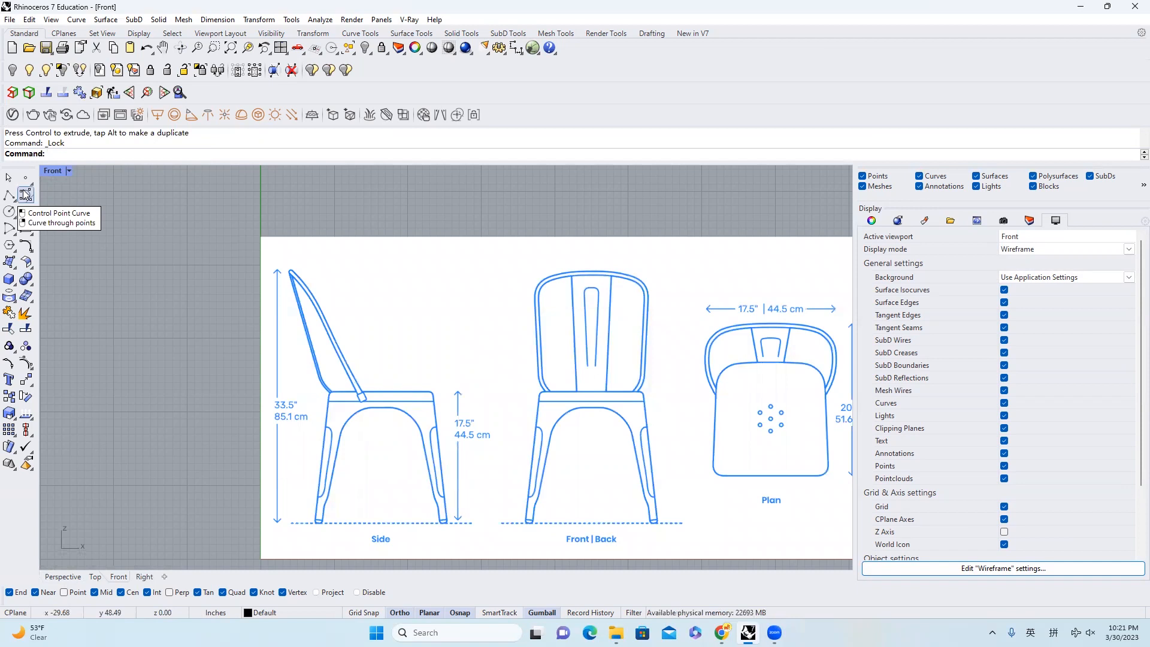
pyautogui.click(9, 195)
pyautogui.click(289, 273)
pyautogui.click(331, 392)
pyautogui.click(318, 521)
pyautogui.press('Return')
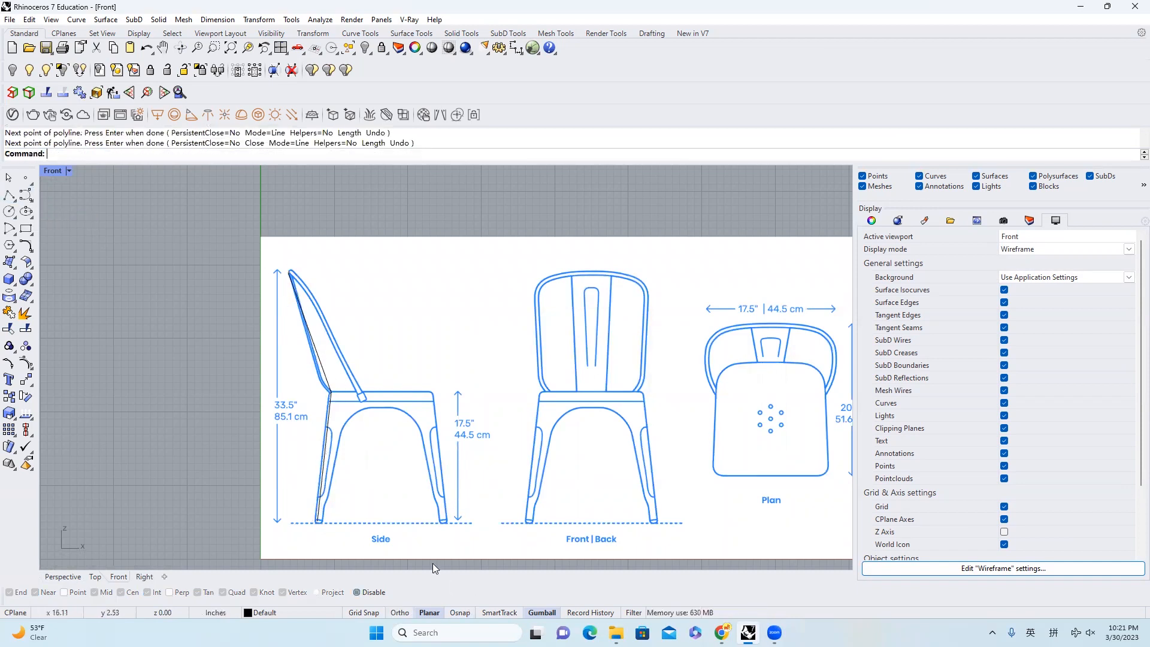
# Step: With object snaps on, trace a polyline from the seat's rear corner along the seat and down the front leg to its foot
pyautogui.click(466, 609)
pyautogui.press('Return')
pyautogui.click(331, 393)
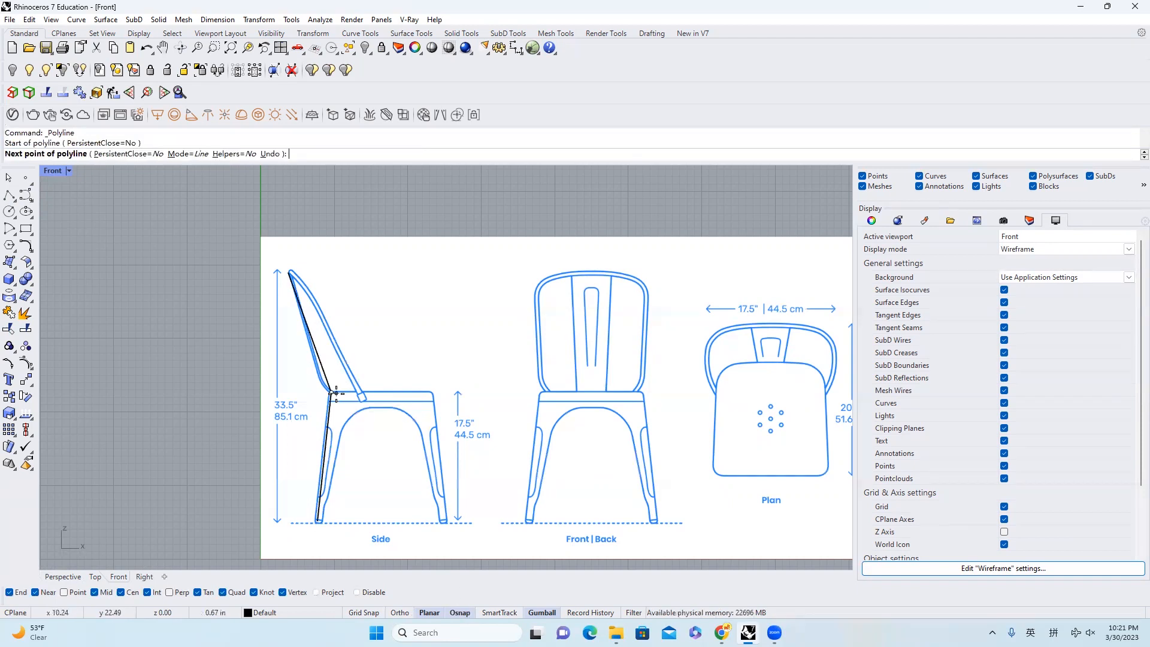
pyautogui.click(431, 392)
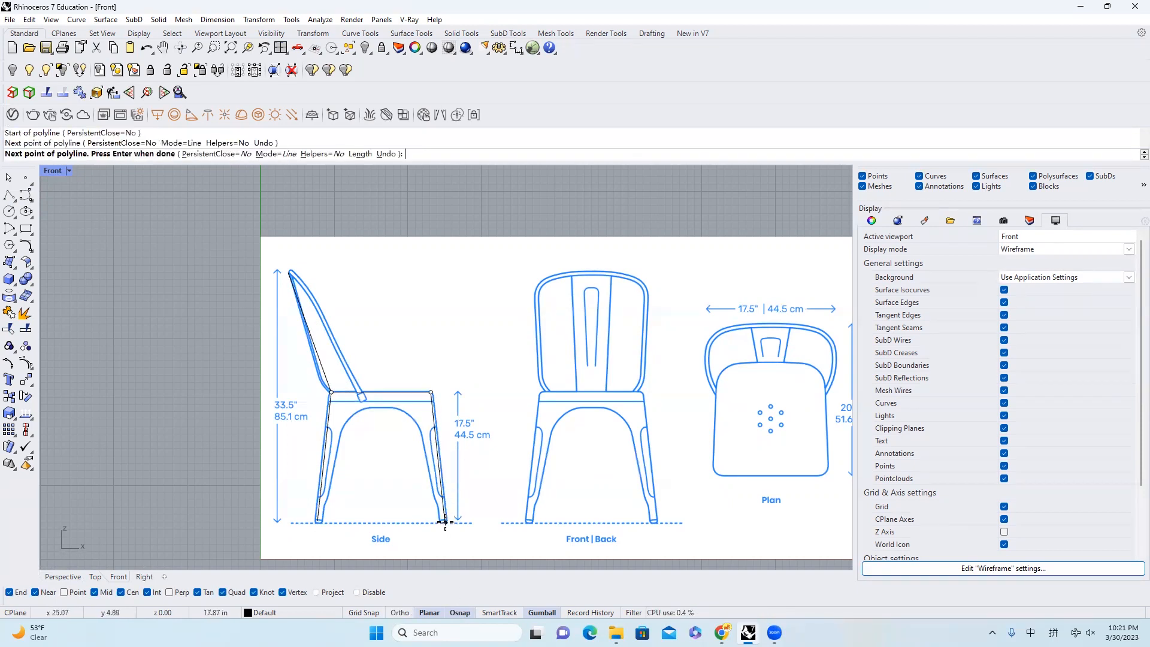
pyautogui.click(447, 521)
pyautogui.press('Return')
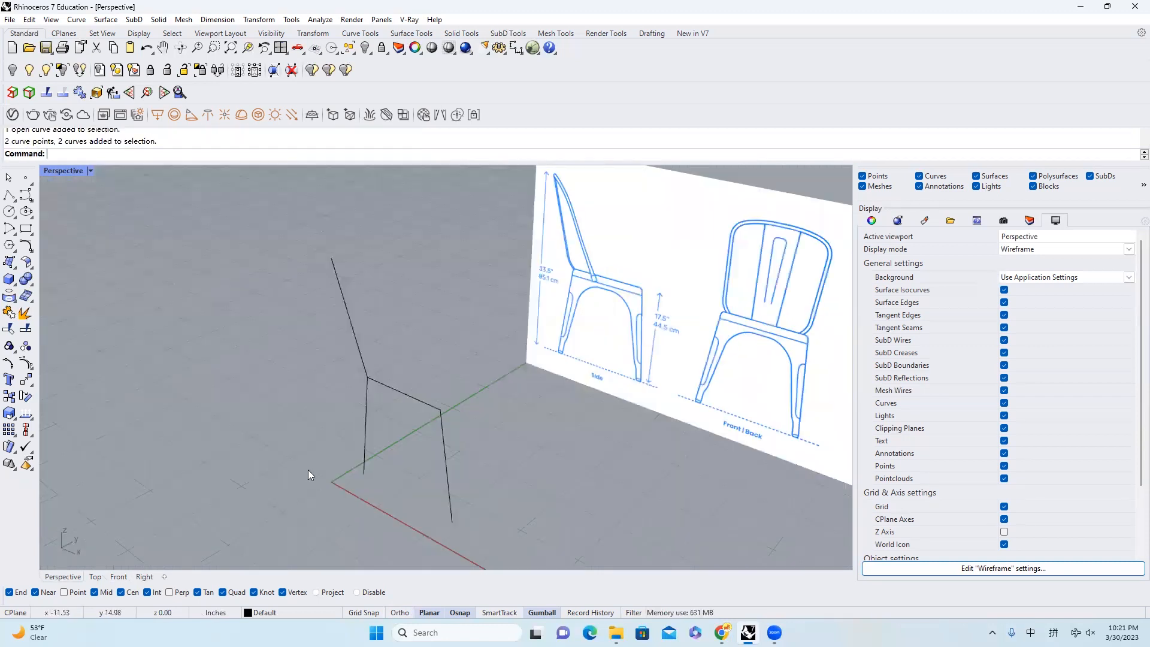
# Step: Shift the lower end points of the rear and front legs outward along the Y axis in the Perspective view
pyautogui.moveTo(479, 426); pyautogui.dragTo(364, 399, button='right')
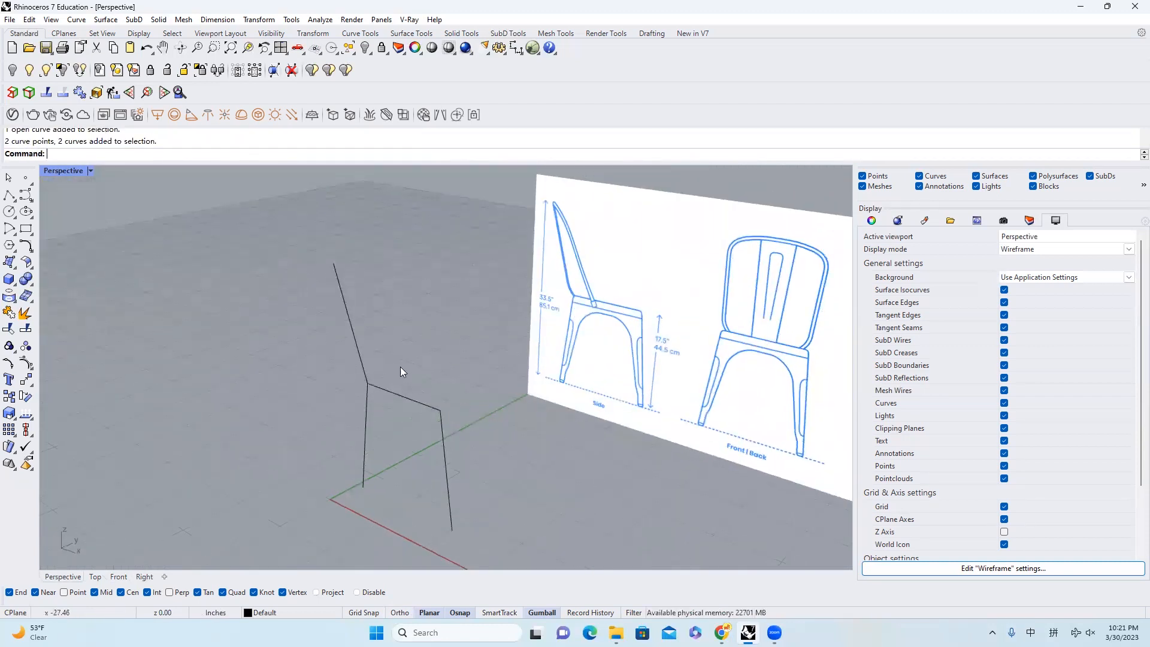
pyautogui.click(440, 412)
pyautogui.moveTo(440, 413); pyautogui.dragTo(342, 410, button='right')
pyautogui.moveTo(386, 435); pyautogui.dragTo(477, 520)
pyautogui.click(25, 365)
pyautogui.moveTo(458, 456); pyautogui.dragTo(444, 458)
pyautogui.moveTo(444, 458); pyautogui.dragTo(457, 431, button='right')
pyautogui.press('Escape')
pyautogui.press('Escape')
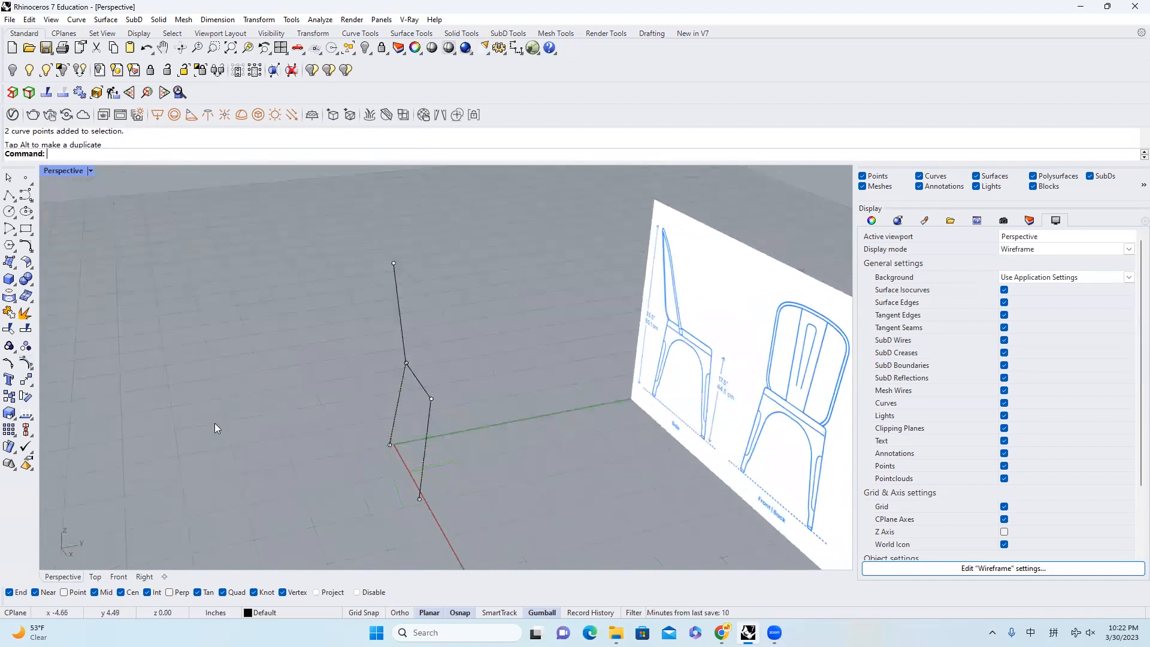
# Step: Insert knots near the upper and lower ends of the rear leg segment
pyautogui.click(31, 370)
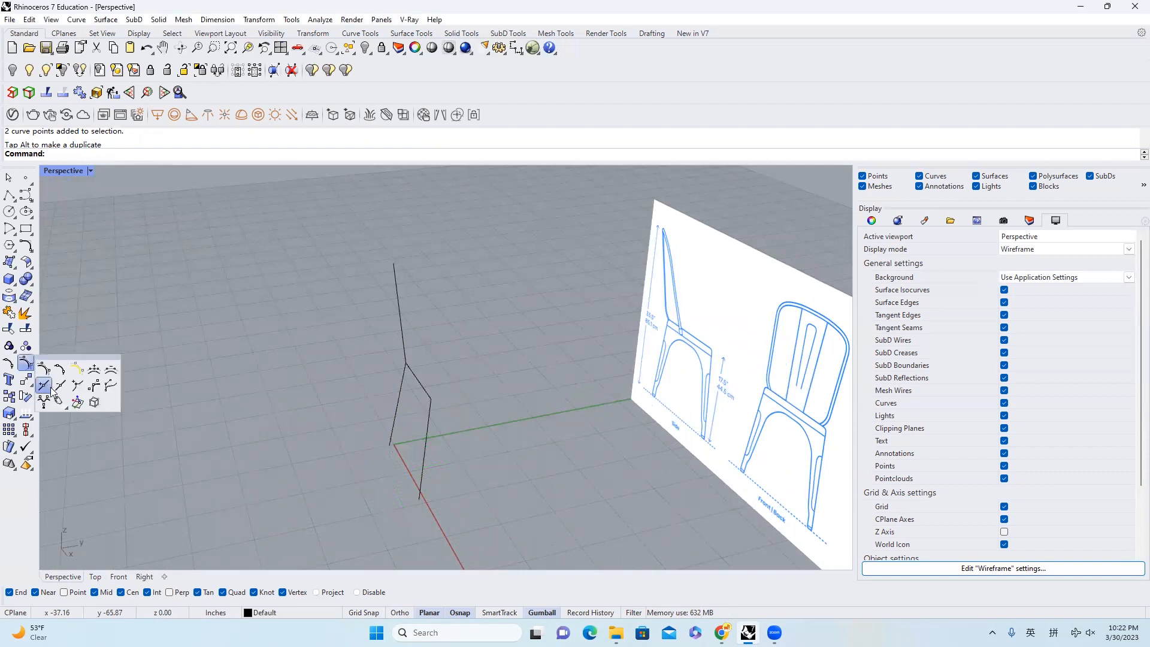
pyautogui.click(43, 387)
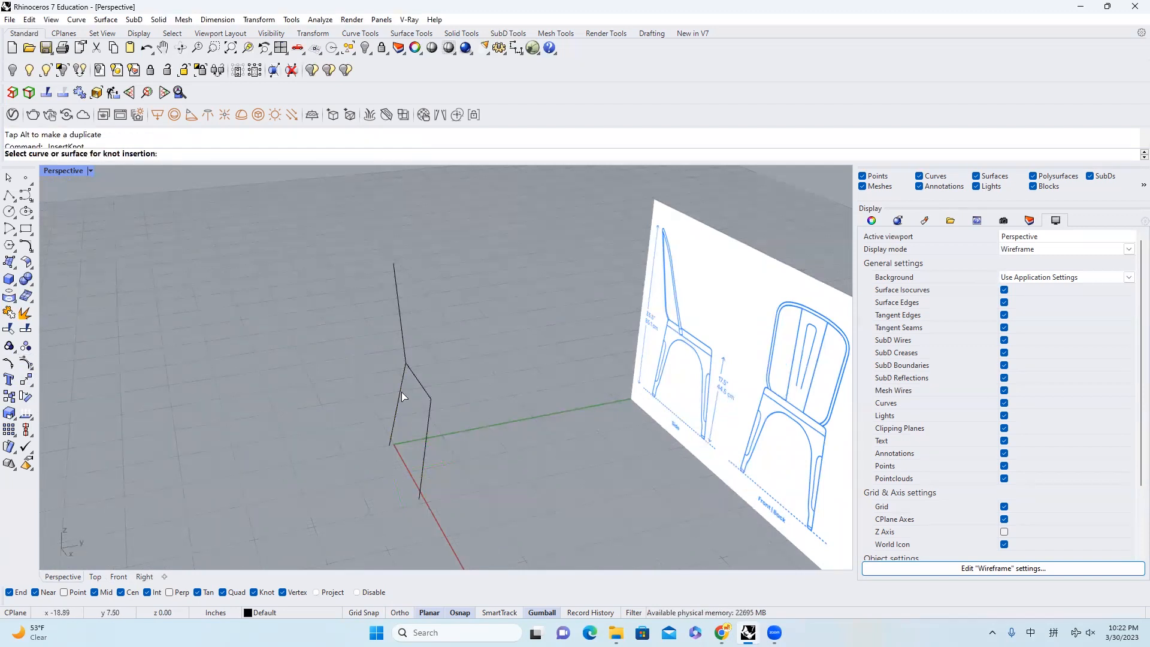
pyautogui.click(402, 393)
pyautogui.click(401, 385)
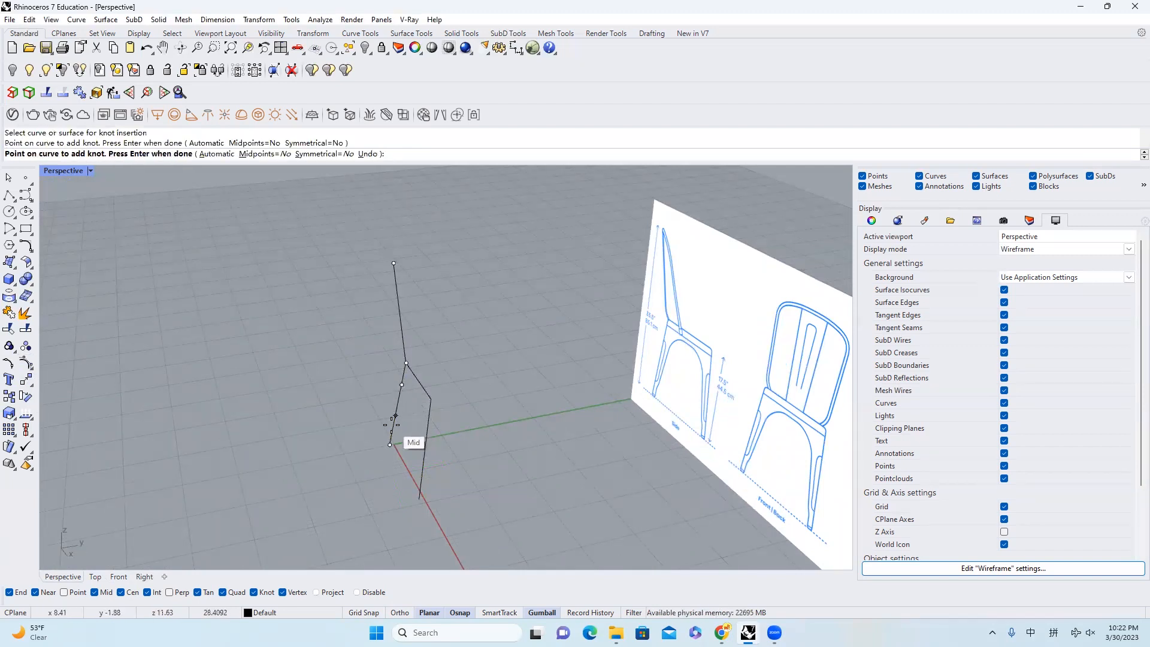
pyautogui.press('Return')
# Step: Insert knots near the upper and lower ends of the front leg segment
pyautogui.press('Return')
pyautogui.click(429, 417)
pyautogui.click(429, 417)
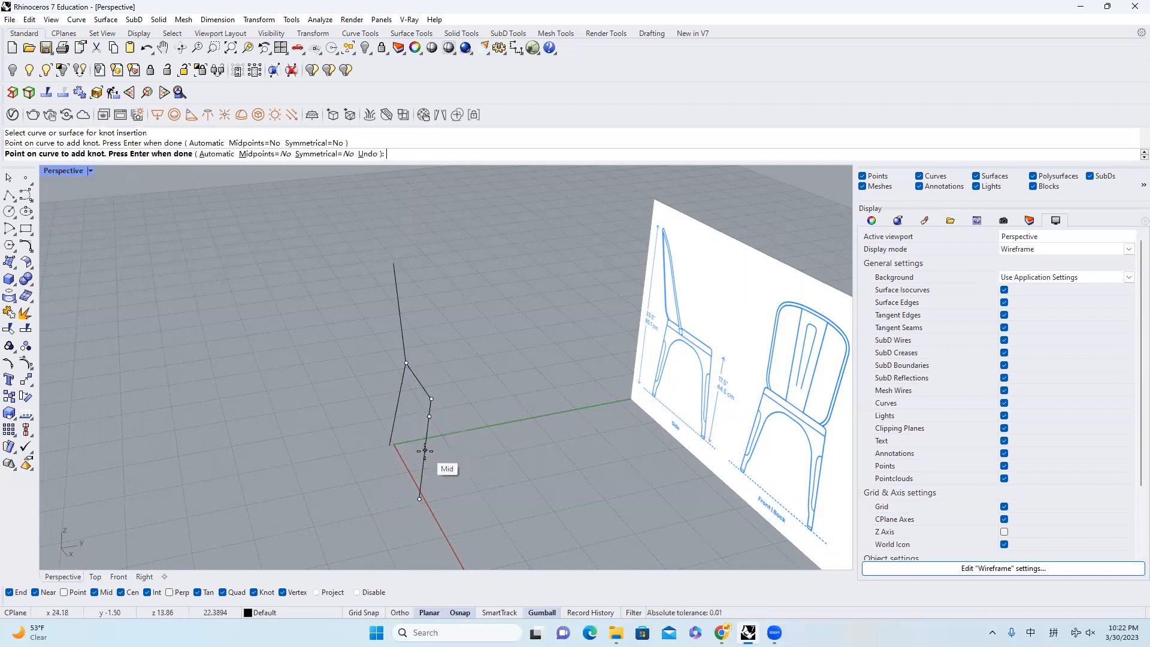
pyautogui.click(426, 448)
pyautogui.press('Return')
# Step: Insert two knots along the seat segment between the backrest and the front leg
pyautogui.scroll(3, 427, 383)
pyautogui.press('Return')
pyautogui.click(422, 390)
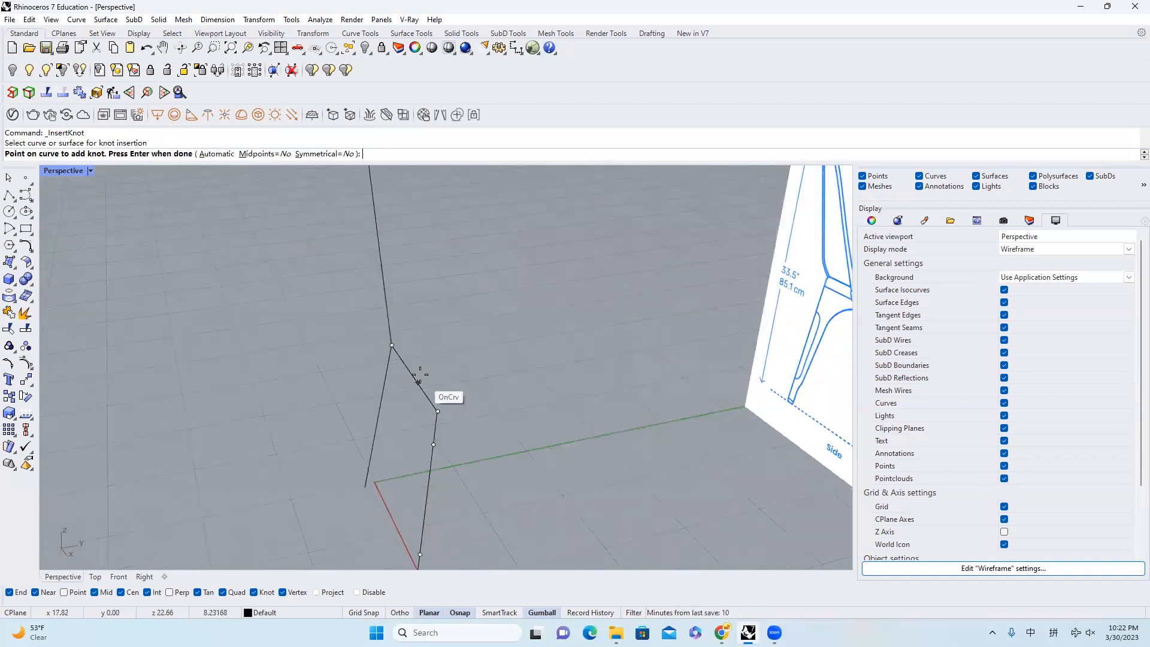
pyautogui.click(406, 366)
pyautogui.click(423, 387)
pyautogui.press('Return')
pyautogui.scroll(-2, 440, 391)
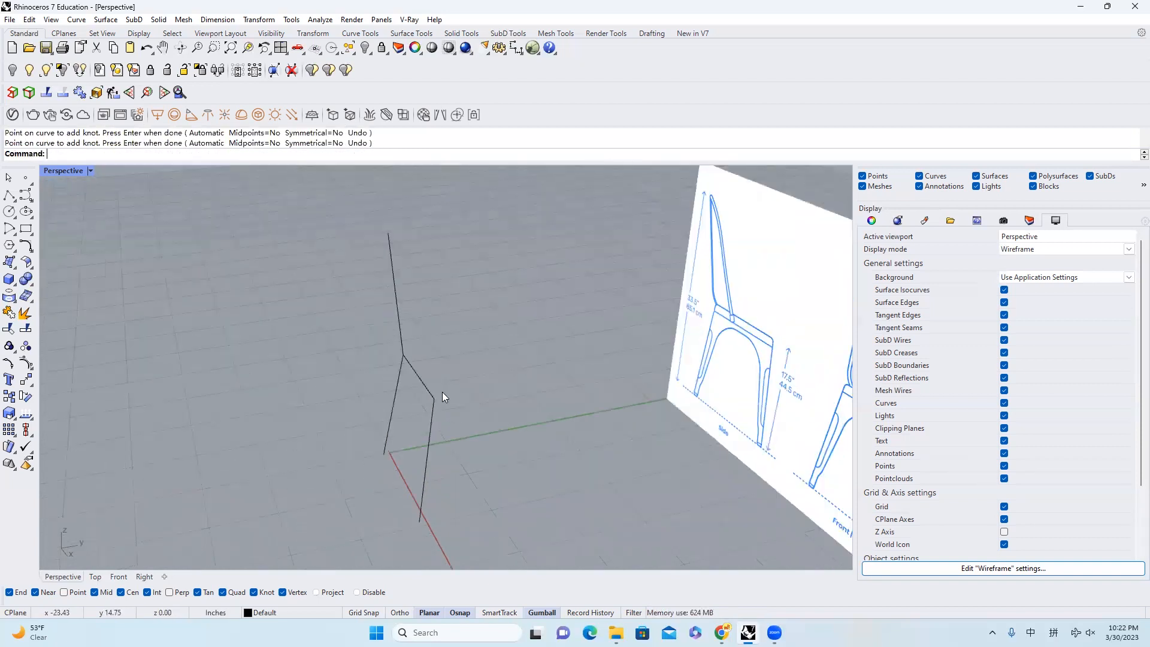
# Step: Insert three knots in the backrest segment: near its top, around its middle and close to the seat
pyautogui.scroll(2, 434, 383)
pyautogui.click(396, 312)
pyautogui.scroll(1, 394, 276)
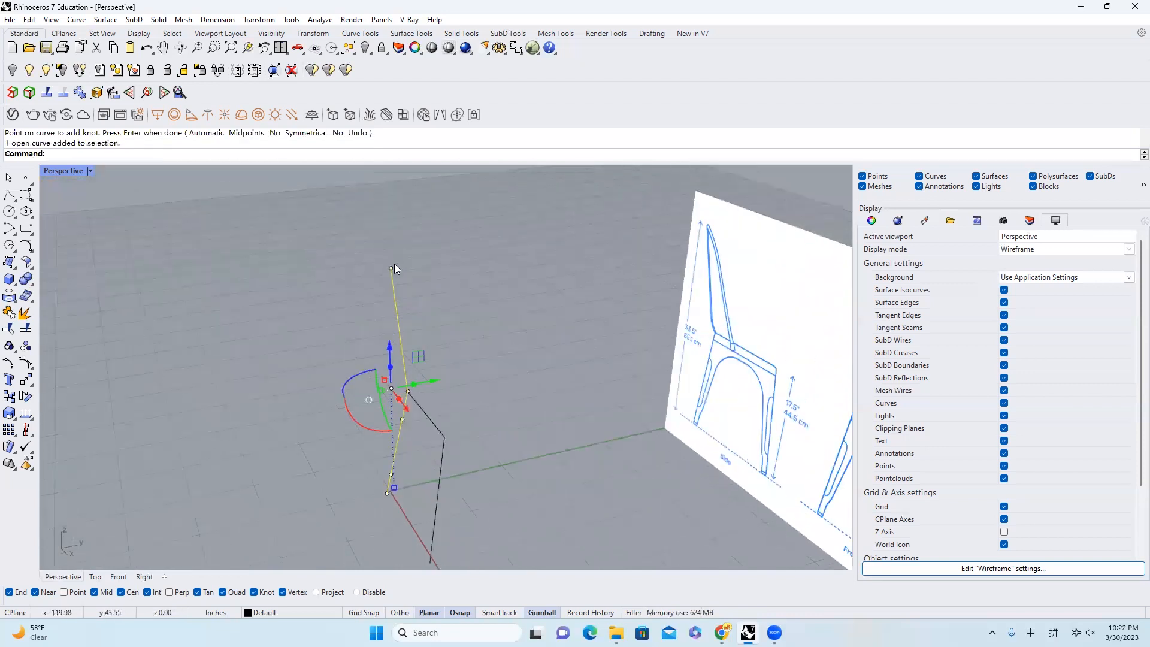
pyautogui.press('Return')
pyautogui.click(391, 294)
pyautogui.click(402, 354)
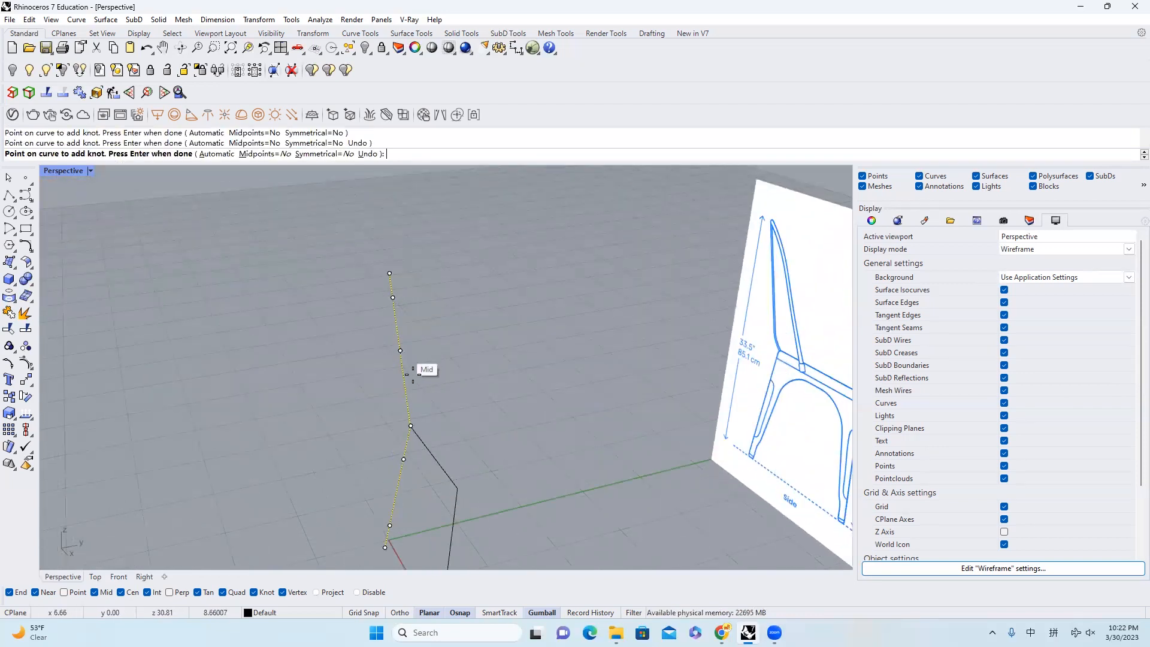
pyautogui.click(407, 404)
pyautogui.press('Return')
# Step: Shift the backrest's middle control point sideways along the Y axis to bend the backrest
pyautogui.click(425, 396)
pyautogui.click(403, 378)
pyautogui.moveTo(457, 380); pyautogui.dragTo(389, 317, button='right')
pyautogui.moveTo(367, 294); pyautogui.dragTo(416, 361)
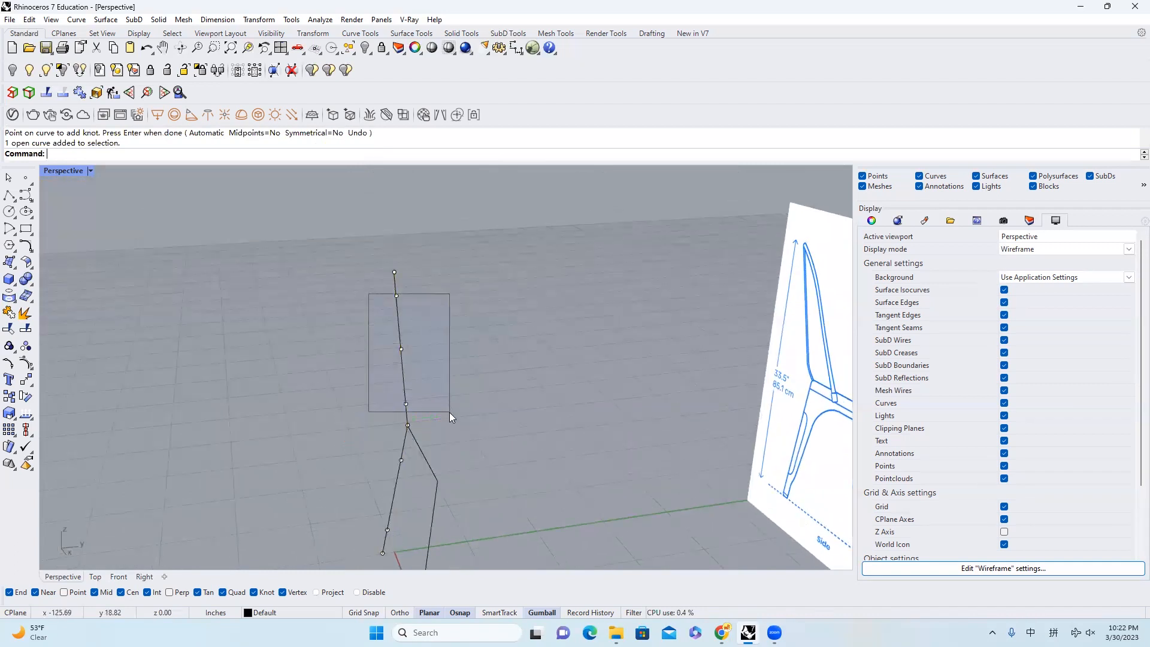
pyautogui.moveTo(450, 412); pyautogui.dragTo(449, 413)
pyautogui.moveTo(441, 345)
pyautogui.mouseDown()
pyautogui.moveTo(455, 351)
pyautogui.moveTo(439, 348)
pyautogui.mouseUp()
pyautogui.click(405, 350)
# Step: Shift the rear leg's inserted control points outward along the Y axis to shape the leg
pyautogui.keyDown('shift'); pyautogui.moveTo(413, 440); pyautogui.dragTo(434, 384, button='right'); pyautogui.keyUp('shift')
pyautogui.scroll(2, 429, 383)
pyautogui.moveTo(406, 393); pyautogui.dragTo(442, 433)
pyautogui.moveTo(454, 408)
pyautogui.mouseDown()
pyautogui.moveTo(469, 405)
pyautogui.moveTo(448, 412)
pyautogui.mouseUp()
pyautogui.click(406, 497)
pyautogui.moveTo(439, 494); pyautogui.dragTo(434, 494)
pyautogui.scroll(-5, 475, 396)
# Step: Adjust the front leg's inserted control points to bend the leg, undoing the first combined move of both points
pyautogui.click(472, 395)
pyautogui.moveTo(446, 391); pyautogui.dragTo(459, 367, button='right')
pyautogui.scroll(4, 459, 395)
pyautogui.click(493, 390)
pyautogui.keyDown('shift'); pyautogui.click(479, 494); pyautogui.keyUp('shift')
pyautogui.moveTo(530, 440); pyautogui.dragTo(528, 464)
pyautogui.hotkey('ctrl', 'z')
pyautogui.keyDown('shift'); pyautogui.click(473, 536); pyautogui.keyUp('shift')
pyautogui.click(546, 467)
# Step: Mirror both profile curves in the Top view across a line parallel to the X axis at a Y of about 10 inches
pyautogui.scroll(-5, 548, 468)
pyautogui.moveTo(548, 468); pyautogui.dragTo(534, 501, button='right')
pyautogui.scroll(4, 526, 430)
pyautogui.moveTo(526, 359); pyautogui.dragTo(408, 443)
pyautogui.moveTo(529, 434); pyautogui.dragTo(382, 350)
pyautogui.moveTo(513, 381); pyautogui.dragTo(541, 399, button='right')
pyautogui.write('MI')
pyautogui.press('Return')
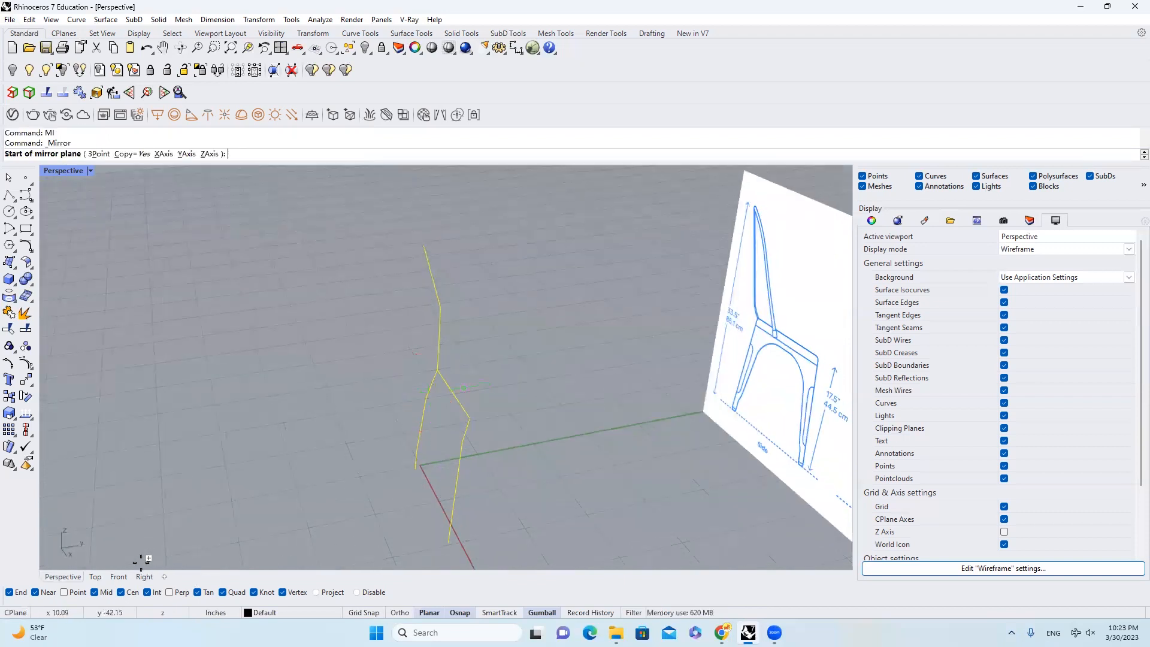
pyautogui.click(96, 577)
pyautogui.click(345, 373)
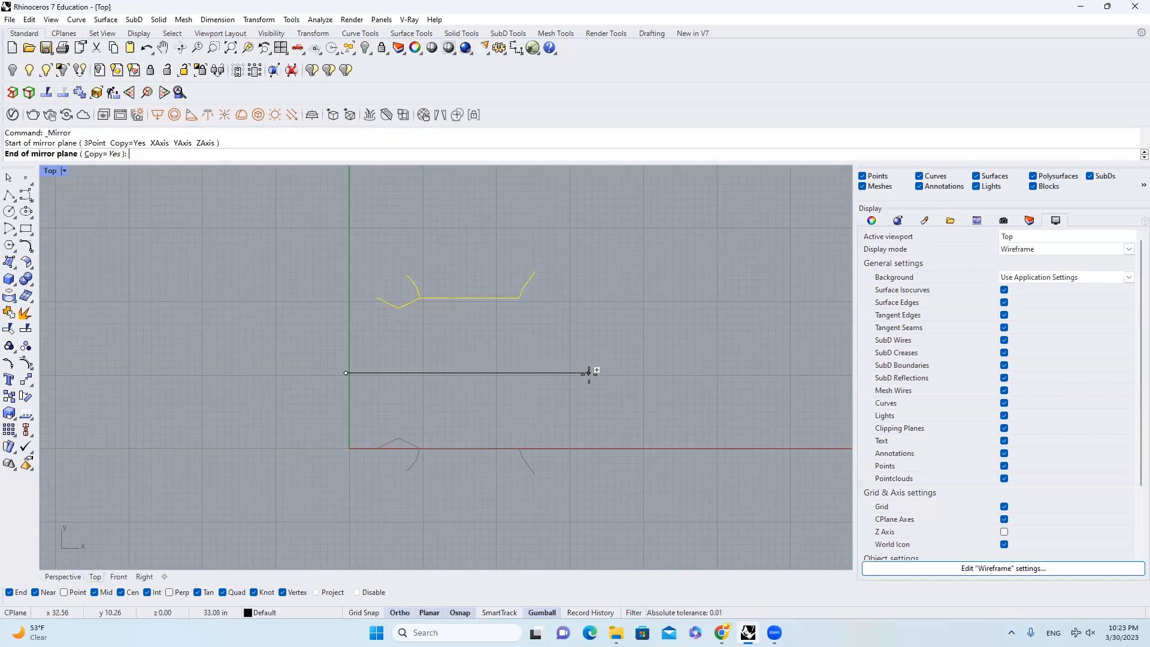
pyautogui.click(586, 389)
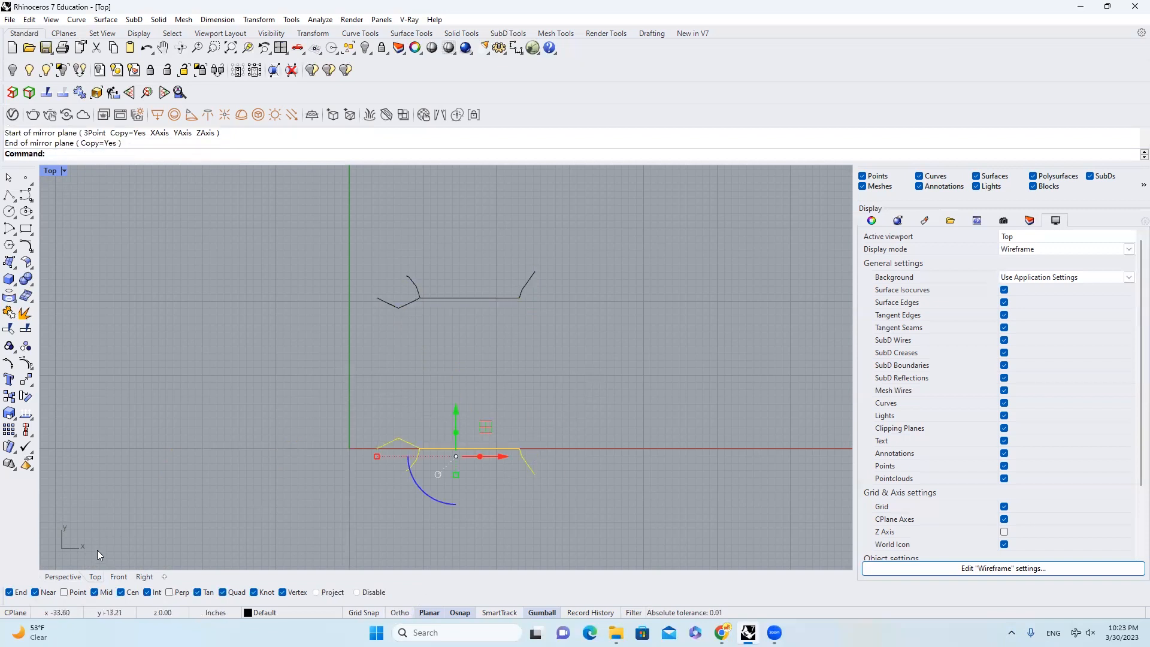
# Step: Move the far pair of chair profile curves closer to the other pair along the Y axis in the Perspective view
pyautogui.click(64, 577)
pyautogui.scroll(-4, 643, 448)
pyautogui.moveTo(648, 455); pyautogui.dragTo(566, 371)
pyautogui.moveTo(621, 371); pyautogui.dragTo(646, 387, button='right')
pyautogui.moveTo(646, 385); pyautogui.dragTo(622, 384)
pyautogui.moveTo(665, 384); pyautogui.dragTo(616, 410, button='right')
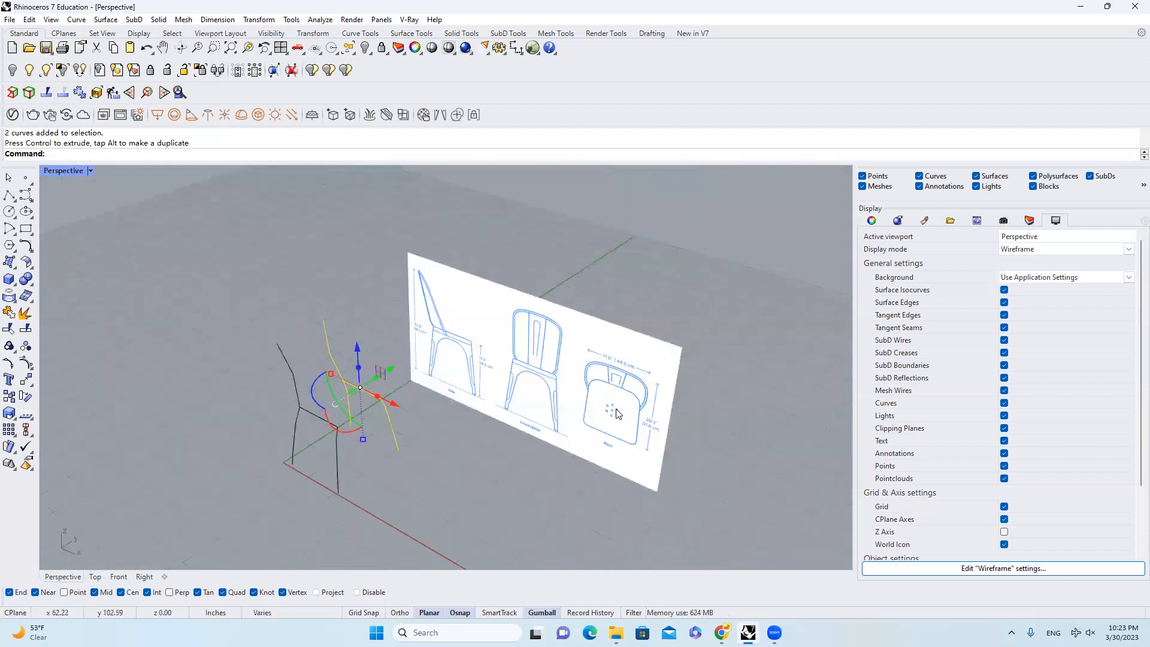
# Step: Draw two crossing diagonal polylines between the side profiles, linking their top ends with the backrest's middle points
pyautogui.scroll(3, 615, 410)
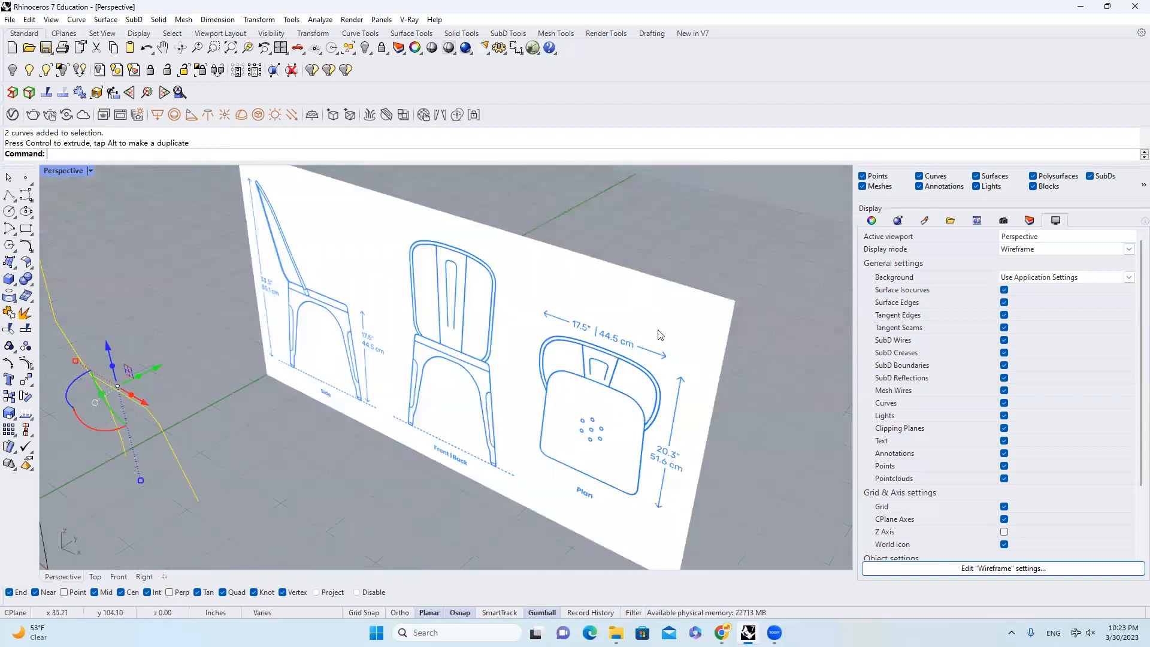
pyautogui.scroll(-3, 589, 334)
pyautogui.scroll(3, 360, 334)
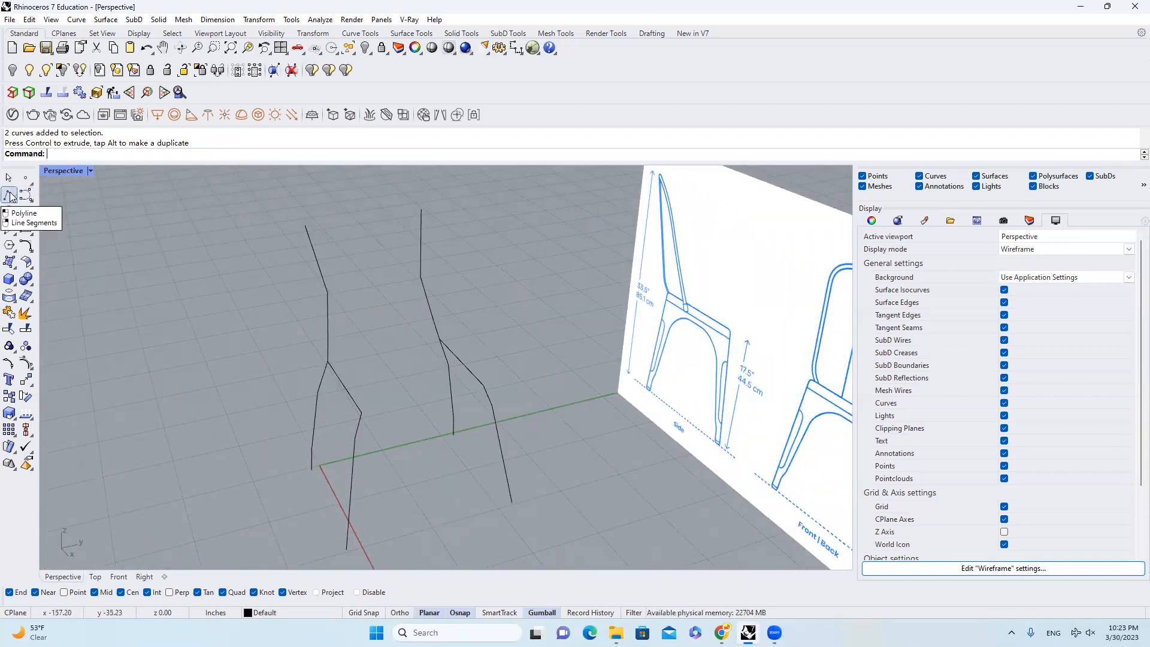
pyautogui.click(9, 195)
pyautogui.click(306, 226)
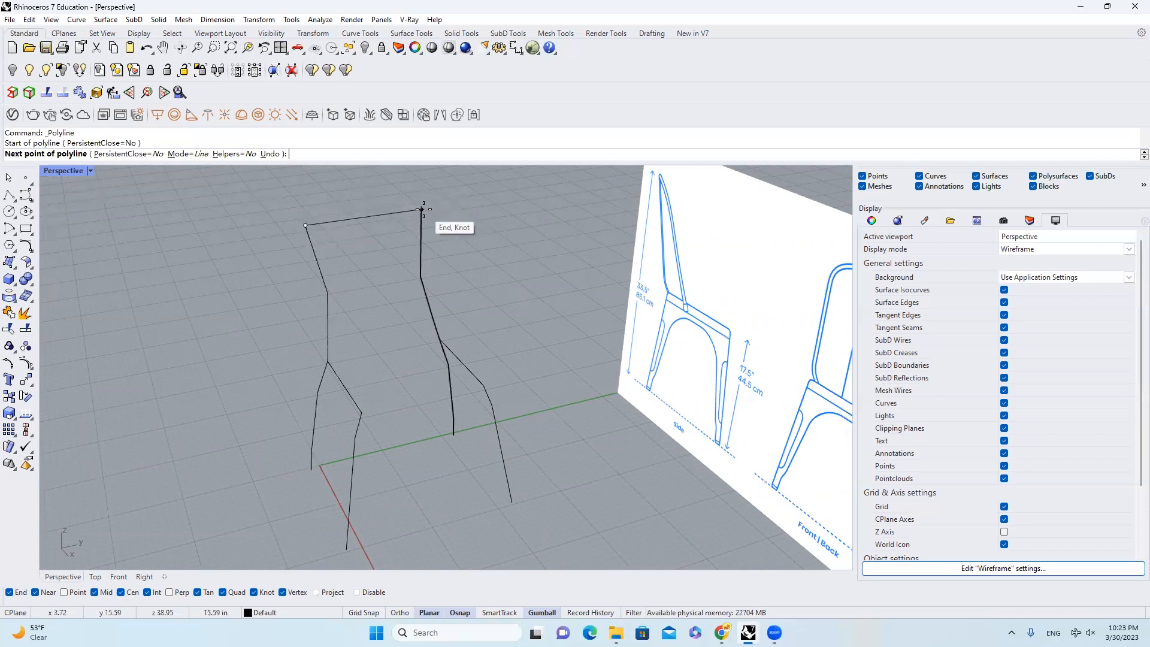
pyautogui.click(421, 276)
pyautogui.press('Return')
pyautogui.press('Return')
pyautogui.click(328, 292)
pyautogui.click(421, 210)
pyautogui.press('Return')
# Step: Draw two crossing diagonals between the side profiles, from the backrest's middle points to the opposite rear seat corners
pyautogui.press('Return')
pyautogui.click(327, 292)
pyautogui.click(440, 340)
pyautogui.press('Return')
pyautogui.press('Return')
pyautogui.click(421, 276)
pyautogui.click(327, 362)
pyautogui.press('Return')
# Step: Draw a straight line across the rear of the seat, joining the two rear seat corners
pyautogui.press('Return')
pyautogui.click(327, 362)
pyautogui.click(440, 340)
pyautogui.press('Return')
pyautogui.moveTo(442, 341); pyautogui.dragTo(384, 372, button='right')
pyautogui.press('Return')
pyautogui.press('Escape')
# Step: Turn on the control points of both profile curves and scale their seat-side points inward toward the seat's centre
pyautogui.click(367, 409)
pyautogui.keyDown('shift'); pyautogui.click(475, 370); pyautogui.keyUp('shift')
pyautogui.press('F10')
pyautogui.moveTo(349, 383); pyautogui.dragTo(397, 425)
pyautogui.moveTo(455, 384); pyautogui.dragTo(413, 371, button='right')
pyautogui.keyDown('shift'); pyautogui.moveTo(443, 357); pyautogui.dragTo(507, 398); pyautogui.keyUp('shift')
pyautogui.moveTo(506, 398); pyautogui.dragTo(451, 398, button='right')
pyautogui.moveTo(410, 396); pyautogui.dragTo(419, 394)
pyautogui.press('Escape')
pyautogui.press('Escape')
# Step: Draw a straight line from the rear seat corner to the front seat corner on each side of the chair
pyautogui.click(9, 196)
pyautogui.click(360, 366)
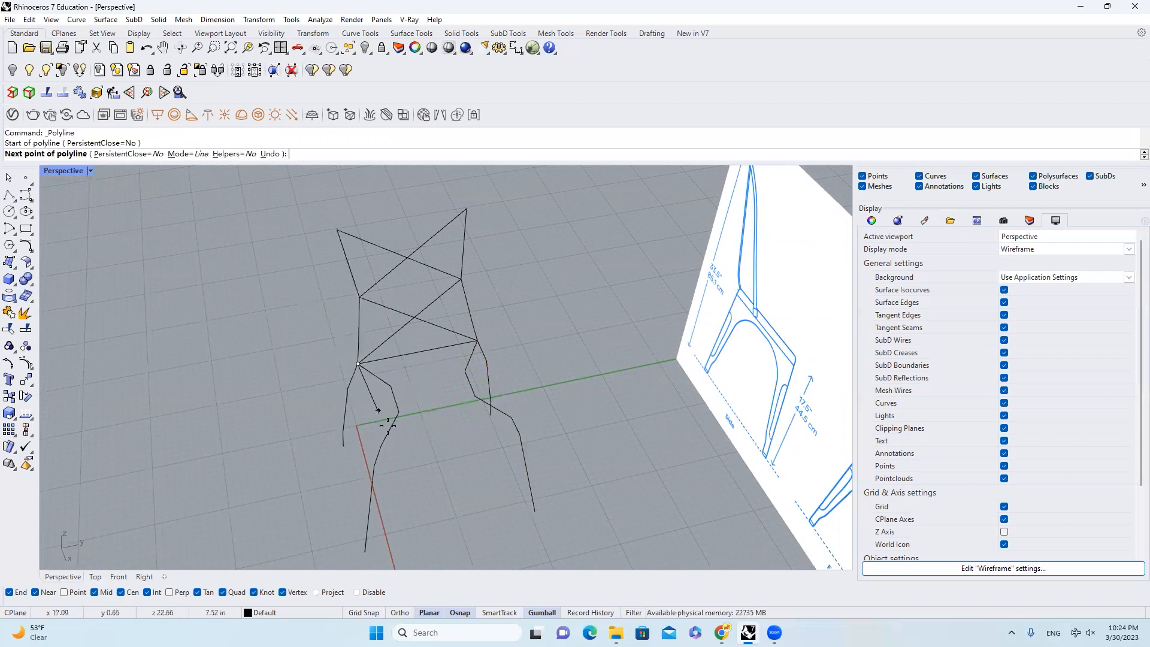
pyautogui.click(382, 443)
pyautogui.press('Return')
pyautogui.press('Return')
pyautogui.click(478, 341)
pyautogui.click(511, 416)
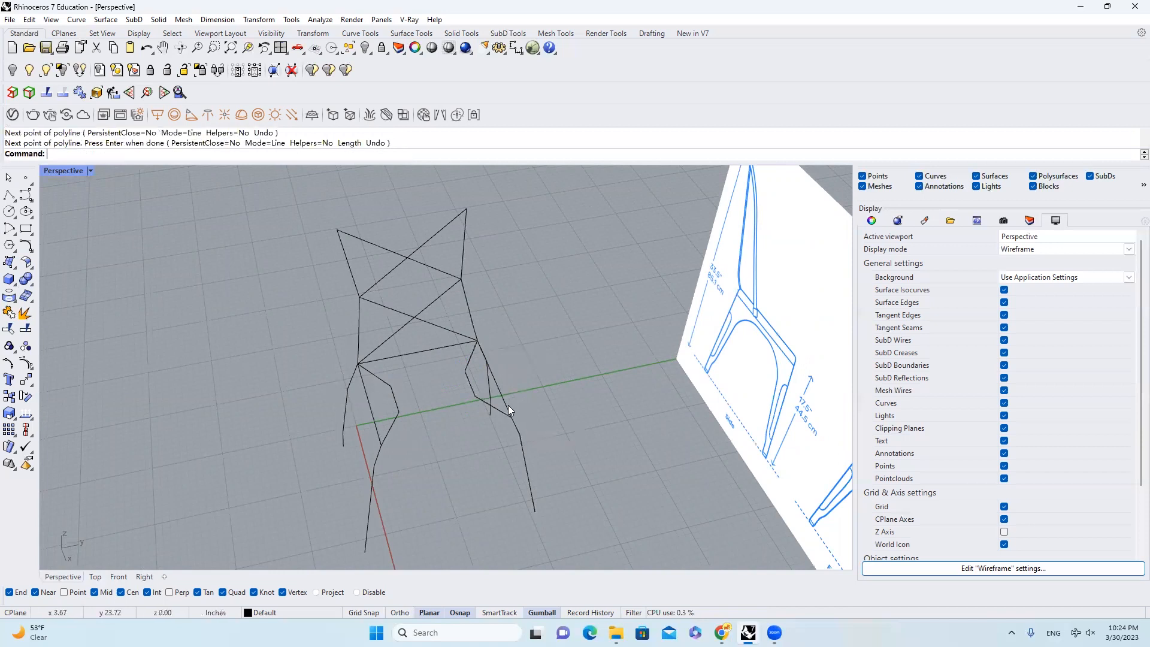
pyautogui.press('Return')
# Step: Rebuild both straight seat-side lines with a point count of 4 and degree 3
pyautogui.keyDown('shift'); pyautogui.click(368, 402); pyautogui.keyUp('shift')
pyautogui.moveTo(441, 390); pyautogui.dragTo(506, 392, button='right')
pyautogui.press('Return')
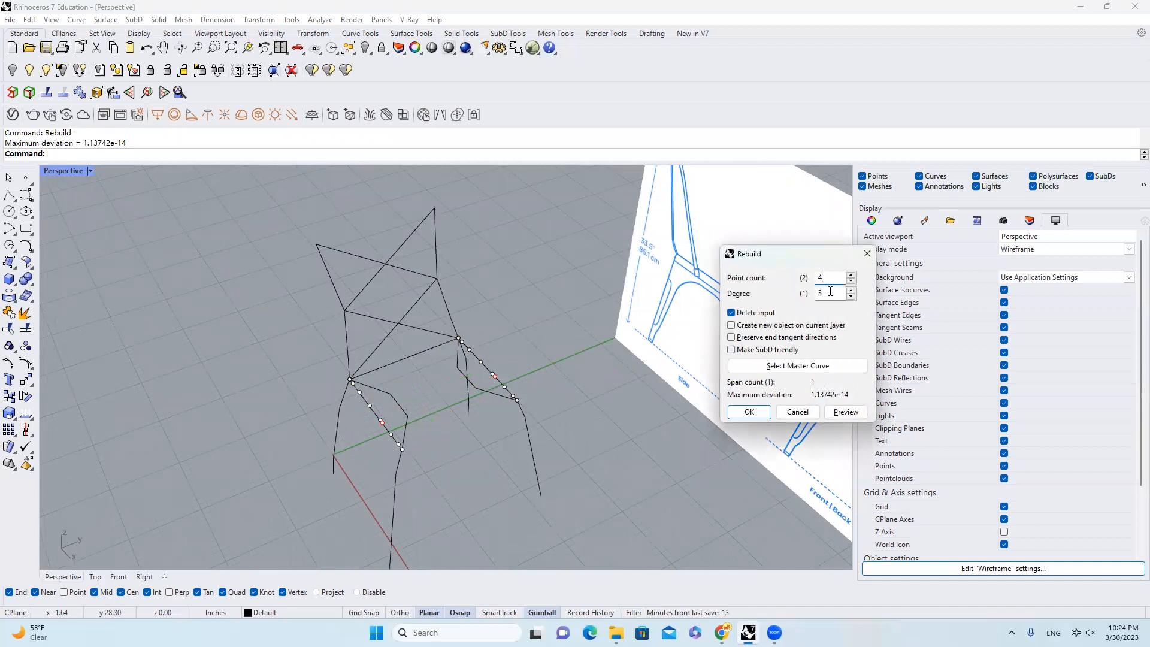
pyautogui.click(749, 413)
# Step: Bow both rebuilt seat-side lines inward by scaling their middle control points toward the seat's centre
pyautogui.moveTo(509, 377); pyautogui.dragTo(527, 376, button='right')
pyautogui.scroll(3, 371, 407)
pyautogui.click(361, 411)
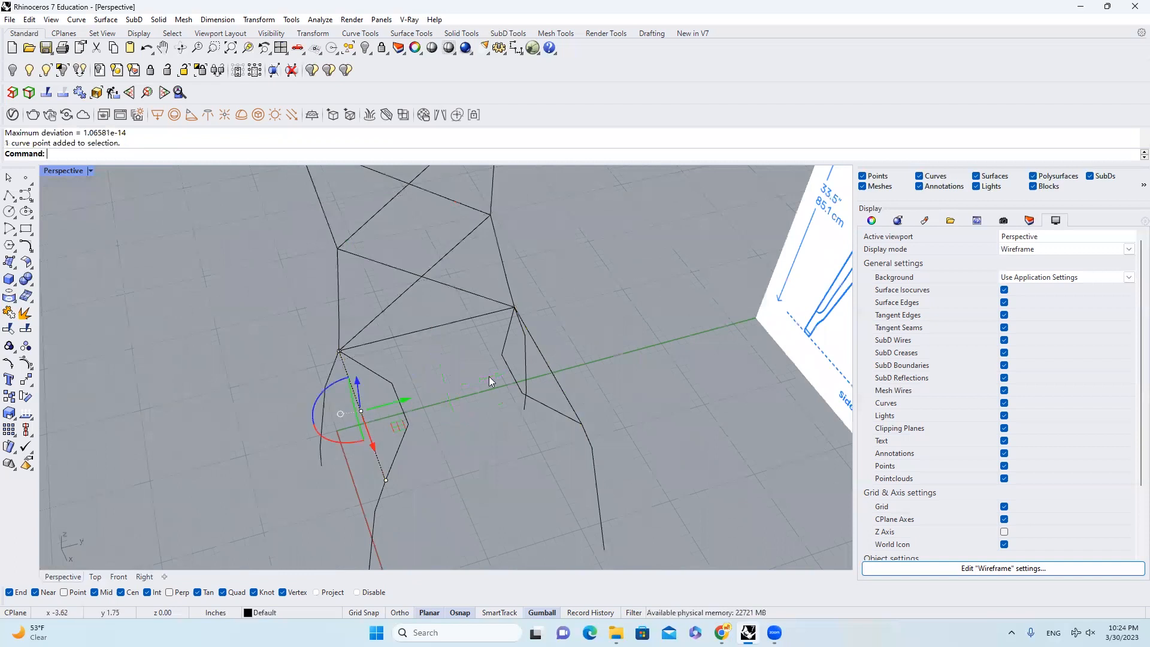
pyautogui.keyDown('shift'); pyautogui.click(546, 363); pyautogui.keyUp('shift')
pyautogui.keyDown('shift'); pyautogui.click(545, 363); pyautogui.keyUp('shift')
pyautogui.moveTo(362, 413); pyautogui.dragTo(396, 418)
pyautogui.press('Escape')
pyautogui.press('Escape')
# Step: Draw two crossing diagonals between the four inner points of the seat
pyautogui.moveTo(396, 418); pyautogui.dragTo(311, 413, button='right')
pyautogui.scroll(-3, 312, 413)
pyautogui.click(9, 196)
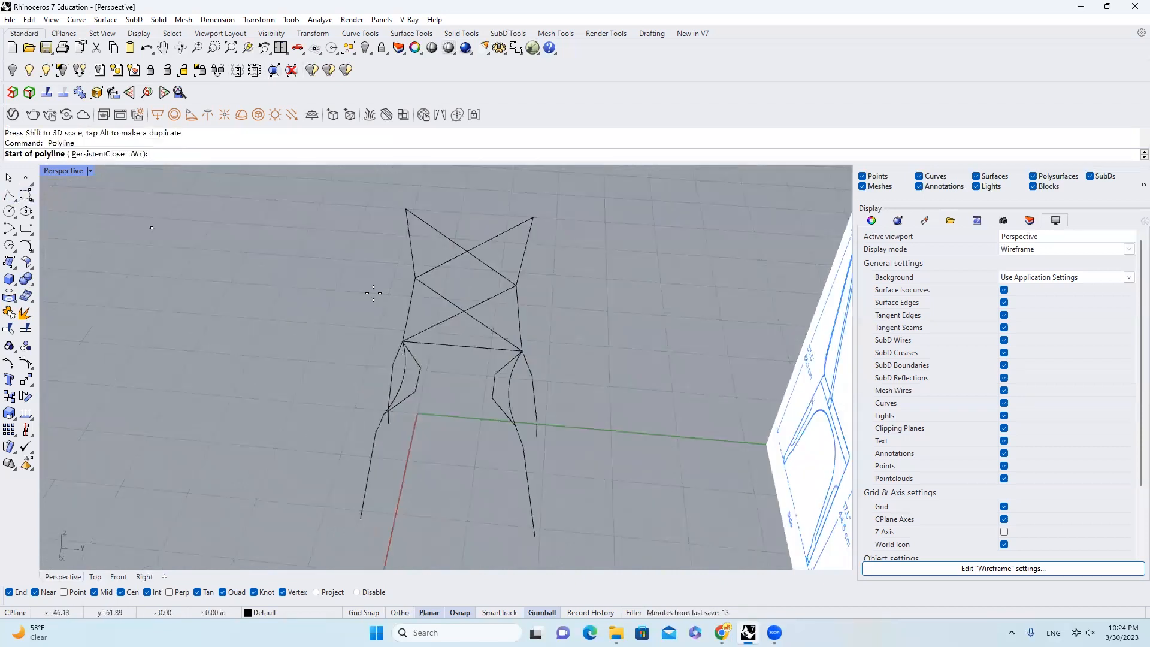
pyautogui.click(422, 367)
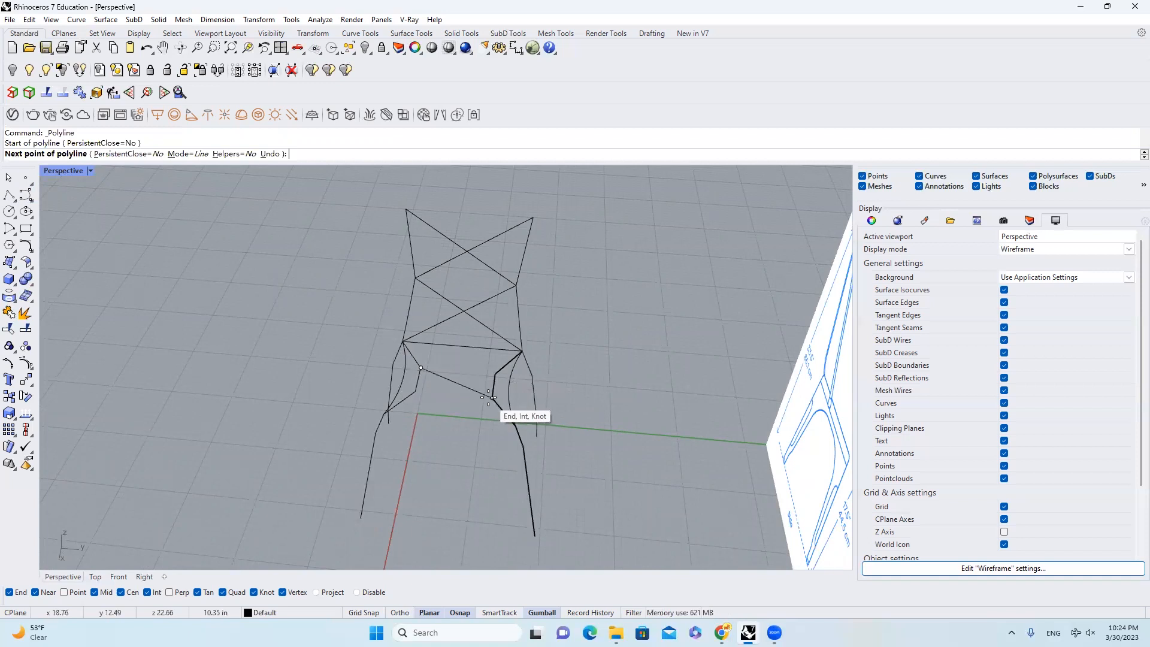
pyautogui.click(493, 398)
pyautogui.click(415, 392)
pyautogui.click(495, 374)
# Step: Connect both front seat corners to the seat's centre crossing, and join the midpoints of these two lines
pyautogui.moveTo(495, 384); pyautogui.dragTo(444, 393, button='right')
pyautogui.click(409, 417)
pyautogui.click(468, 378)
pyautogui.click(468, 378)
pyautogui.click(539, 409)
pyautogui.click(439, 397)
pyautogui.click(504, 394)
pyautogui.press('Return')
# Step: Connect the inner rear seat points through the rear edge's midpoint, and draw the front edge between the front seat corners
pyautogui.press('Return')
pyautogui.click(429, 369)
pyautogui.click(462, 344)
pyautogui.click(503, 363)
pyautogui.press('Return')
pyautogui.moveTo(420, 437); pyautogui.dragTo(457, 442, button='right')
pyautogui.press('Return')
pyautogui.click(445, 402)
pyautogui.click(568, 393)
# Step: Draw short lines joining each inner front seat point to the nearest end of the inner front line
pyautogui.moveTo(537, 387); pyautogui.dragTo(545, 457, button='right')
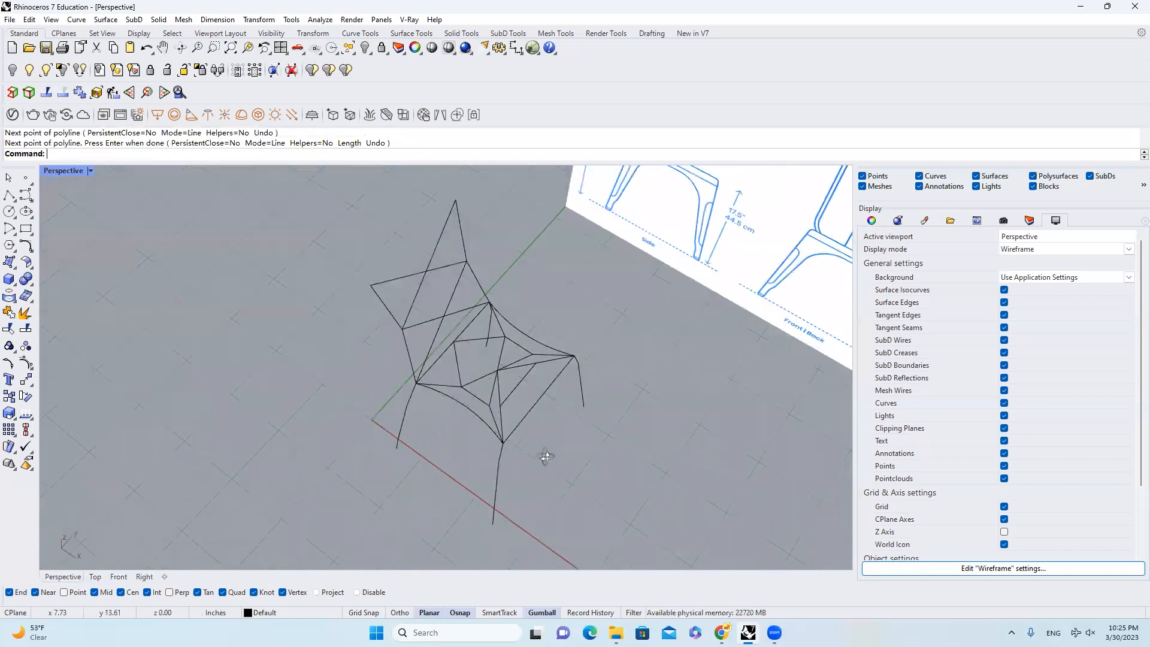
pyautogui.scroll(6, 543, 347)
pyautogui.click(525, 367)
pyautogui.click(535, 385)
pyautogui.press('Return')
pyautogui.press('Return')
pyautogui.moveTo(520, 403); pyautogui.dragTo(509, 385, button='right')
pyautogui.click(456, 448)
pyautogui.click(479, 444)
pyautogui.press('Return')
# Step: Draw a V-shaped polyline from the inner rear seat point through the bowed side curve to the inner front point
pyautogui.moveTo(441, 320); pyautogui.dragTo(365, 282, button='right')
pyautogui.scroll(-4, 486, 358)
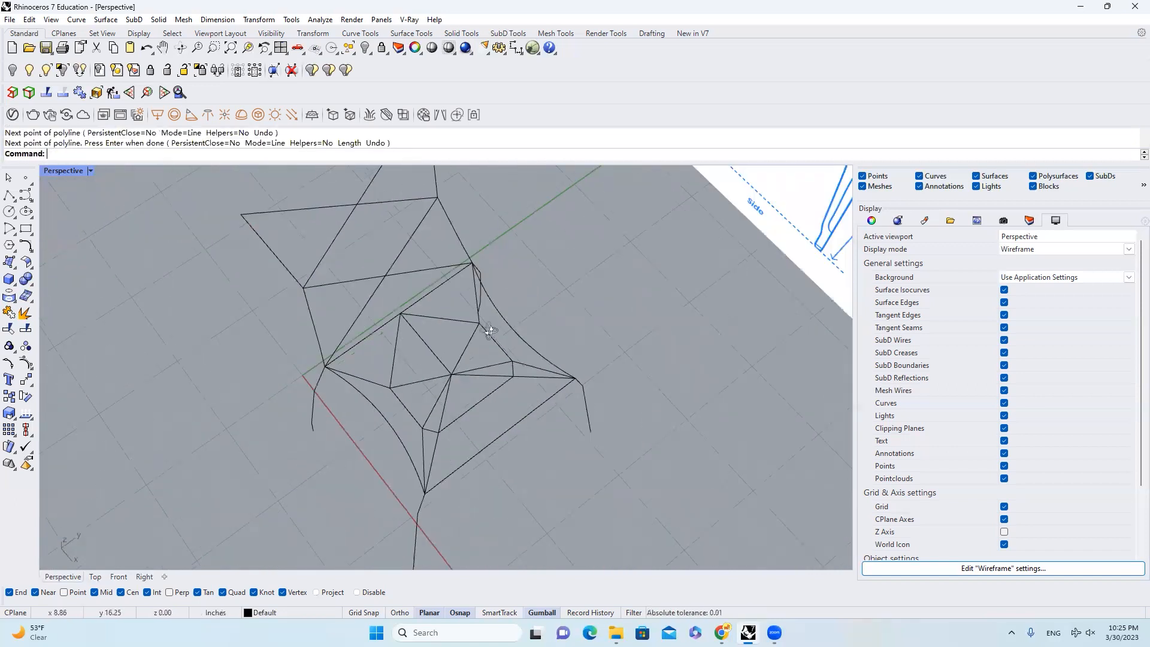
pyautogui.press('Return')
pyautogui.click(436, 326)
pyautogui.click(462, 373)
pyautogui.click(402, 401)
pyautogui.press('Return')
# Step: Mirror the V-shaped polyline to the other side of the seat, with the mirror line starting at the rear edge's midpoint
pyautogui.scroll(-4, 488, 351)
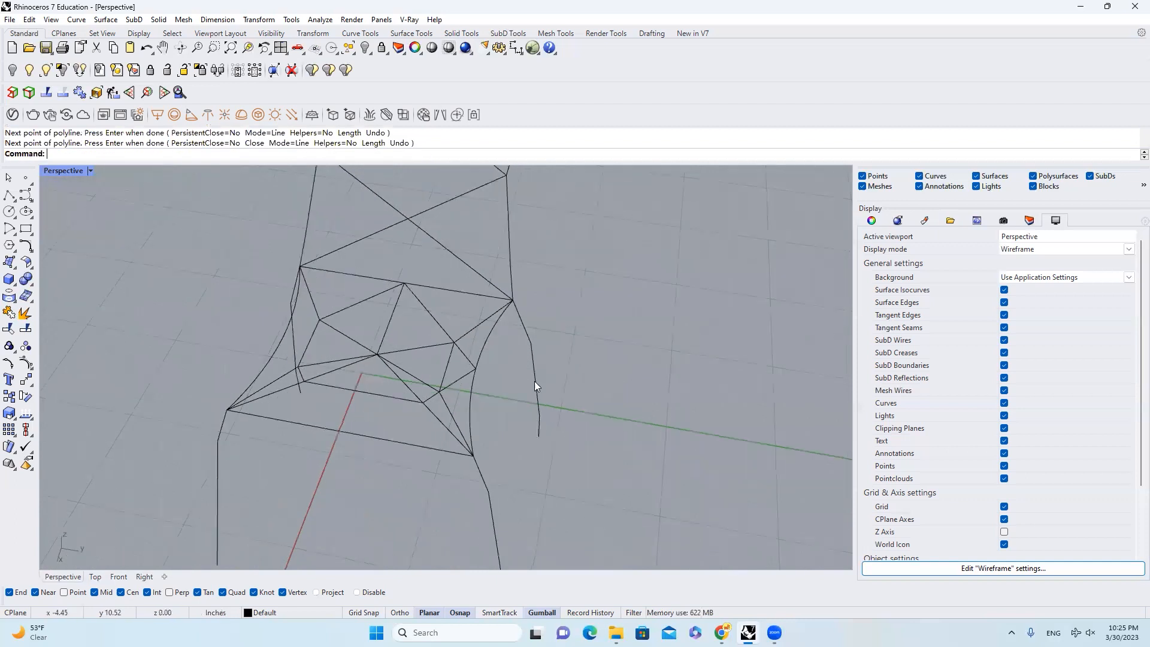
pyautogui.moveTo(503, 372); pyautogui.dragTo(546, 397, button='right')
pyautogui.click(479, 378)
pyautogui.write('mi')
pyautogui.press('Return')
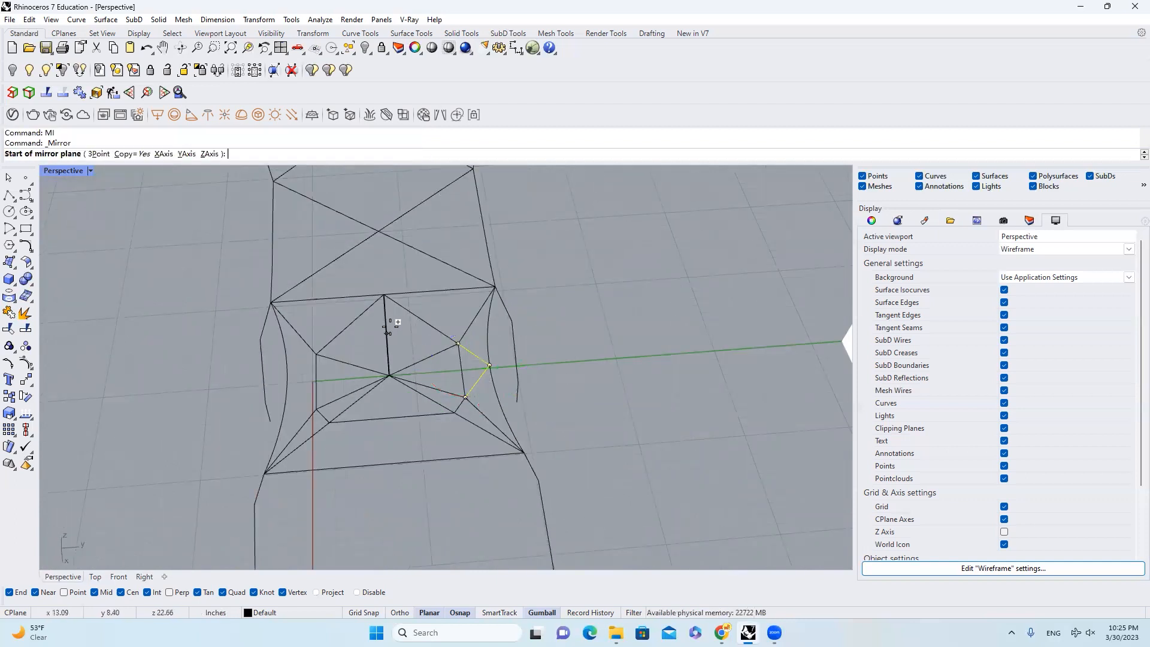
pyautogui.click(385, 295)
pyautogui.click(386, 250)
# Step: Draw two crossing diagonals between the near rear and front legs, each from a leg's upper bend to the opposite lower leg
pyautogui.moveTo(386, 245); pyautogui.dragTo(444, 180, button='right')
pyautogui.click(9, 196)
pyautogui.click(296, 350)
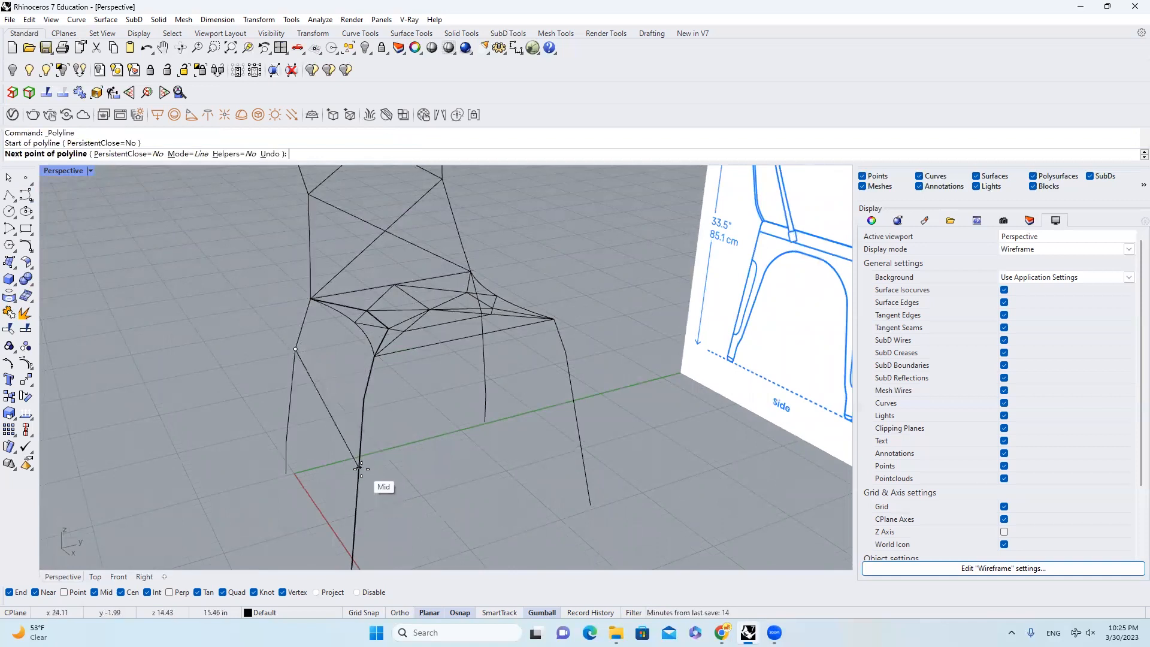
pyautogui.moveTo(361, 470); pyautogui.dragTo(401, 440, button='right')
pyautogui.click(417, 515)
pyautogui.press('Return')
pyautogui.press('Return')
pyautogui.click(420, 364)
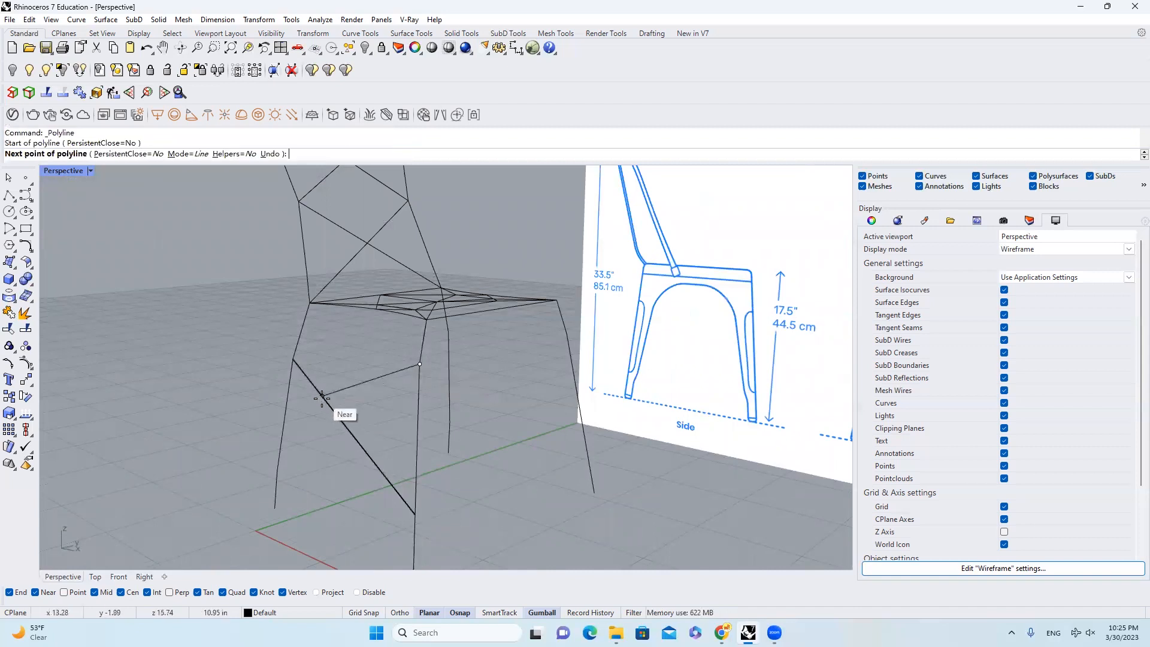
pyautogui.click(271, 473)
pyautogui.press('Return')
# Step: Draw two crossing diagonals on the near side, from each seat corner to the upper bend of the opposite leg
pyautogui.click(293, 367)
pyautogui.click(413, 382)
pyautogui.rightClick(354, 350)
pyautogui.rightClick(354, 350)
pyautogui.click(305, 318)
pyautogui.click(404, 425)
pyautogui.rightClick(398, 413)
# Step: Draw a line from the bowed seat-side curve down to the upper crossing of the near leg diagonals
pyautogui.rightClick(398, 413)
pyautogui.click(371, 342)
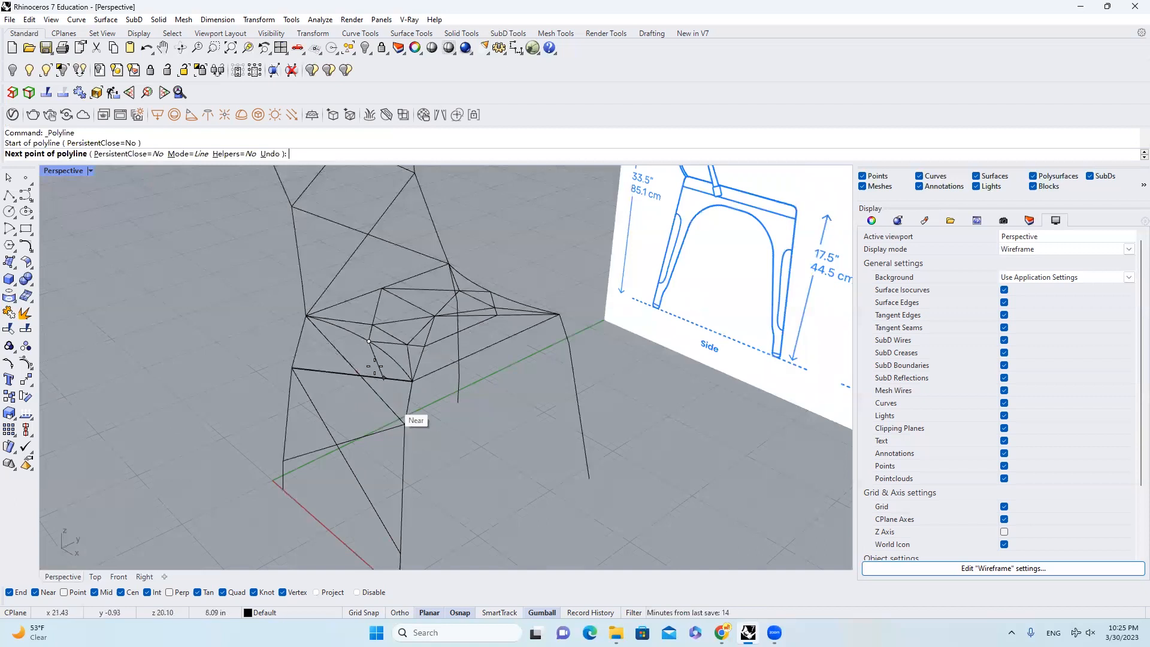
pyautogui.click(362, 376)
pyautogui.rightClick(361, 376)
pyautogui.rightClick(361, 376)
pyautogui.click(361, 376)
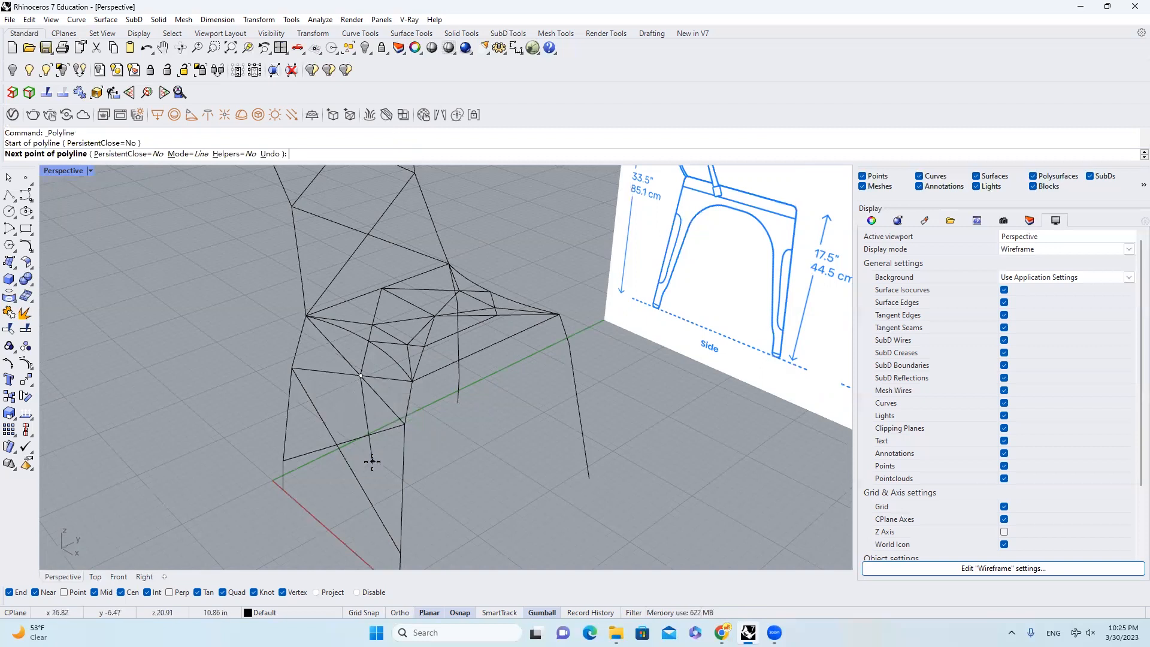
pyautogui.press('Escape')
# Step: Draw a line connecting the upper and lower crossings of the near leg diagonals
pyautogui.moveTo(480, 378); pyautogui.dragTo(519, 390, button='right')
pyautogui.rightClick(490, 399)
pyautogui.click(473, 404)
pyautogui.click(451, 477)
pyautogui.scroll(-1, 452, 479)
pyautogui.moveTo(465, 468); pyautogui.dragTo(447, 449, button='right')
pyautogui.rightClick(491, 454)
# Step: Draw two lines linking the lower diagonal crossing to the lower ends of the near rear and front legs
pyautogui.rightClick(330, 493)
pyautogui.click(330, 493)
pyautogui.click(377, 452)
pyautogui.rightClick(376, 453)
pyautogui.rightClick(376, 453)
pyautogui.click(377, 451)
pyautogui.click(414, 539)
pyautogui.rightClick(415, 539)
# Step: Mirror the near-side leg bracing curves across the chair's centre line onto the opposite pair of legs
pyautogui.moveTo(415, 540); pyautogui.dragTo(287, 339, button='right')
pyautogui.moveTo(404, 521); pyautogui.dragTo(404, 520)
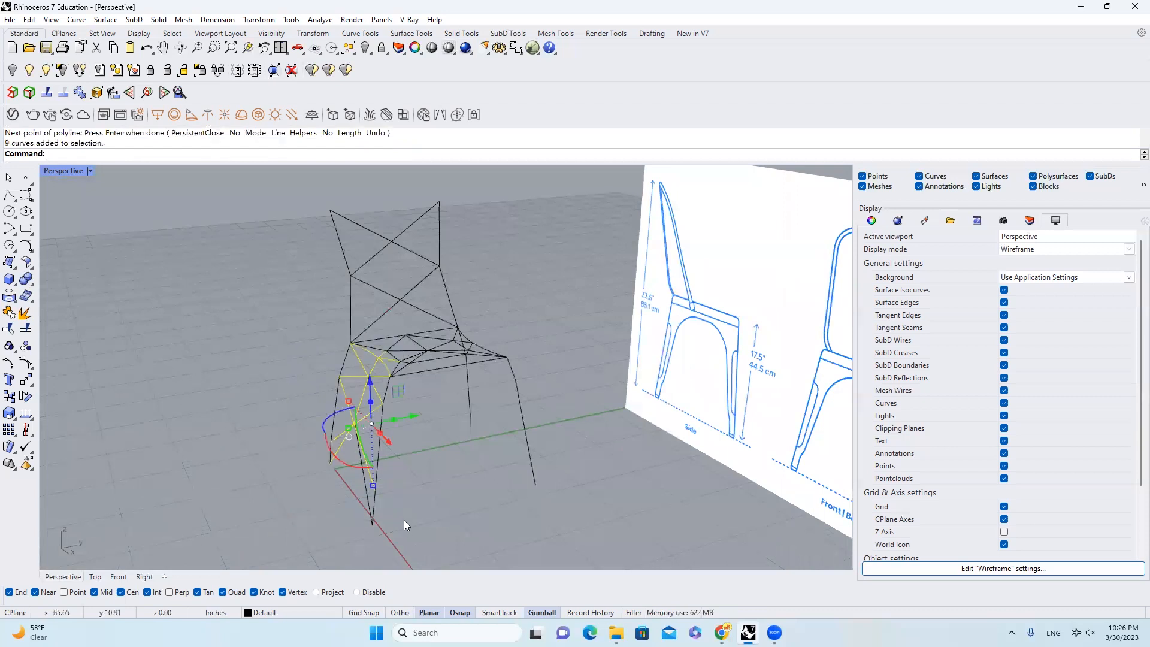
pyautogui.moveTo(404, 520); pyautogui.dragTo(450, 454, button='right')
pyautogui.scroll(6, 391, 373)
pyautogui.keyDown('ctrl'); pyautogui.moveTo(387, 391); pyautogui.dragTo(350, 350); pyautogui.keyUp('ctrl')
pyautogui.scroll(-2, 384, 354)
pyautogui.scroll(-2, 383, 354)
pyautogui.moveTo(365, 369); pyautogui.dragTo(481, 362, button='right')
pyautogui.keyDown('shift'); pyautogui.click(379, 385); pyautogui.keyUp('shift')
pyautogui.scroll(-3, 480, 362)
pyautogui.write('mi')
pyautogui.press('Return')
pyautogui.click(441, 326)
pyautogui.click(439, 304)
pyautogui.moveTo(622, 360); pyautogui.dragTo(524, 325, button='right')
pyautogui.click(577, 365)
pyautogui.moveTo(577, 368); pyautogui.dragTo(456, 274, button='right')
pyautogui.scroll(2, 457, 275)
pyautogui.write('mi')
pyautogui.press('Return')
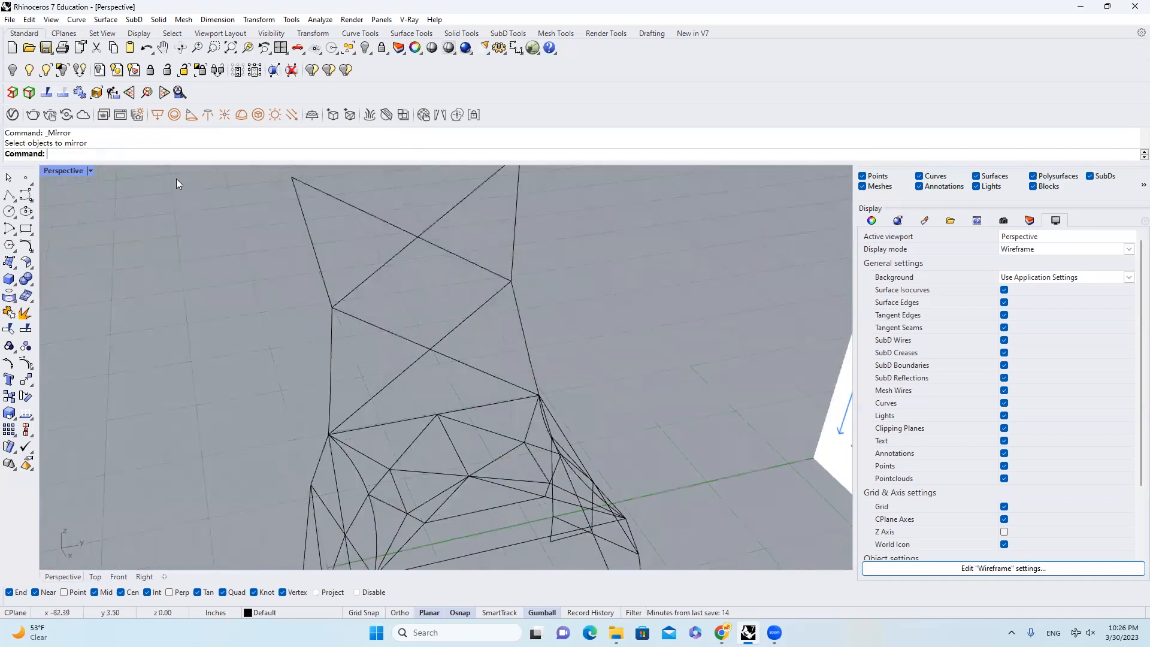
# Step: Draw a line from one upper backrest diagonal down to the crossing of the lower backrest diagonals
pyautogui.click(9, 194)
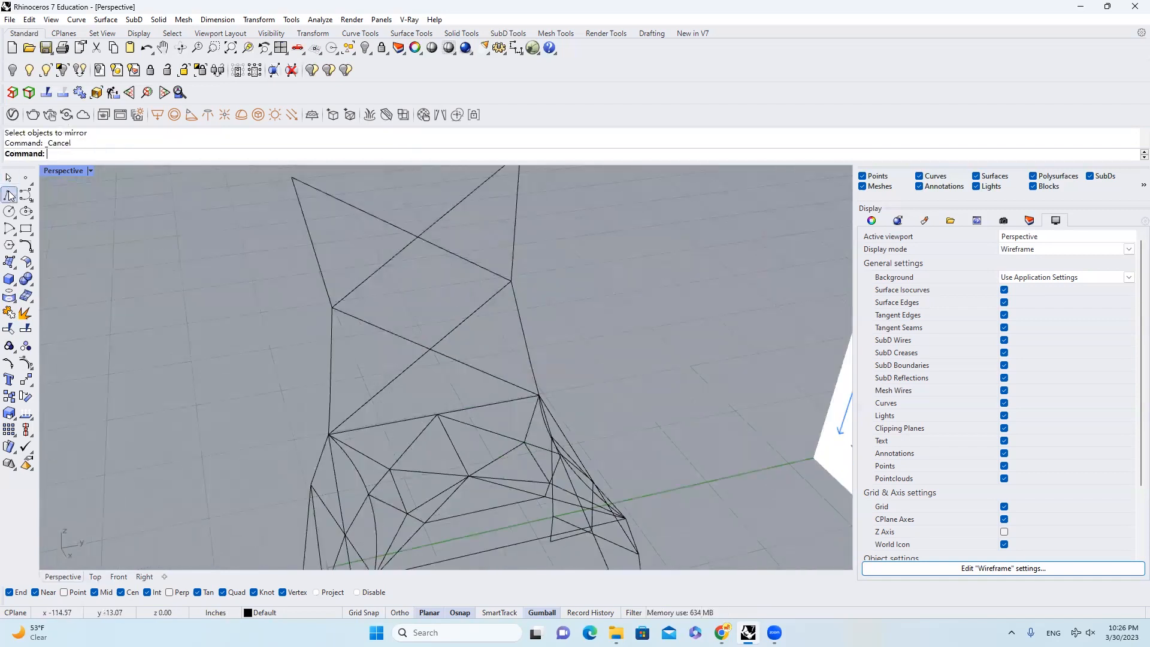
pyautogui.click(383, 270)
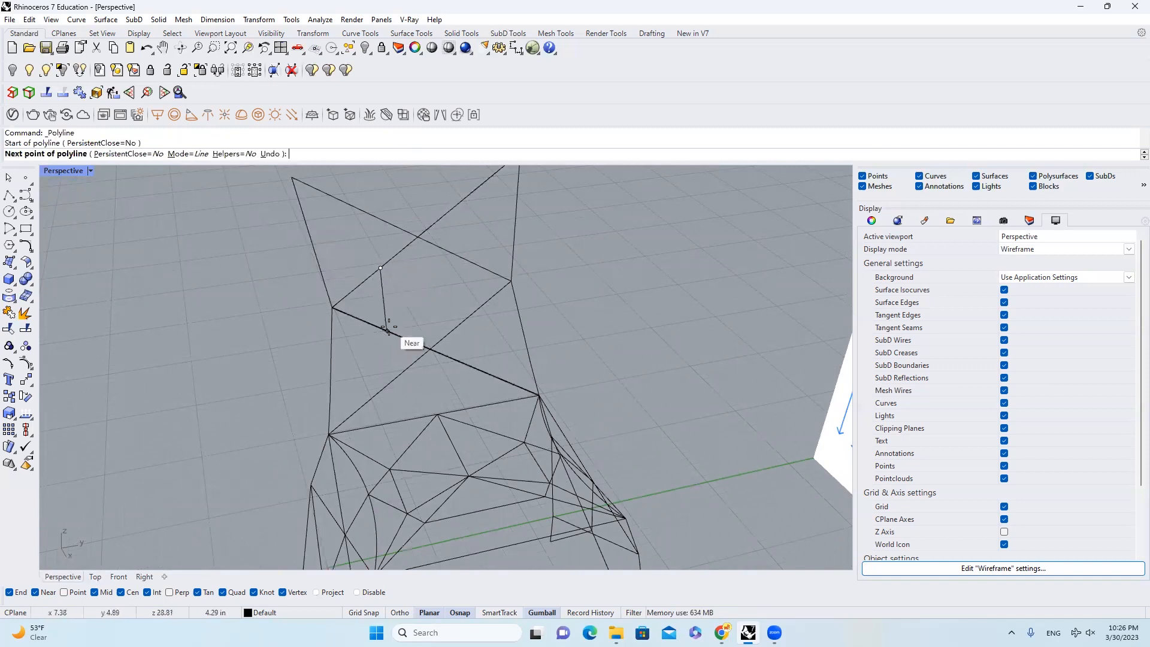
pyautogui.click(432, 349)
pyautogui.press('Return')
# Step: Mirror that short backrest line to the other side, with the mirror plane starting at the lower diagonal crossing
pyautogui.click(407, 311)
pyautogui.write('Mi')
pyautogui.press('Return')
pyautogui.click(431, 349)
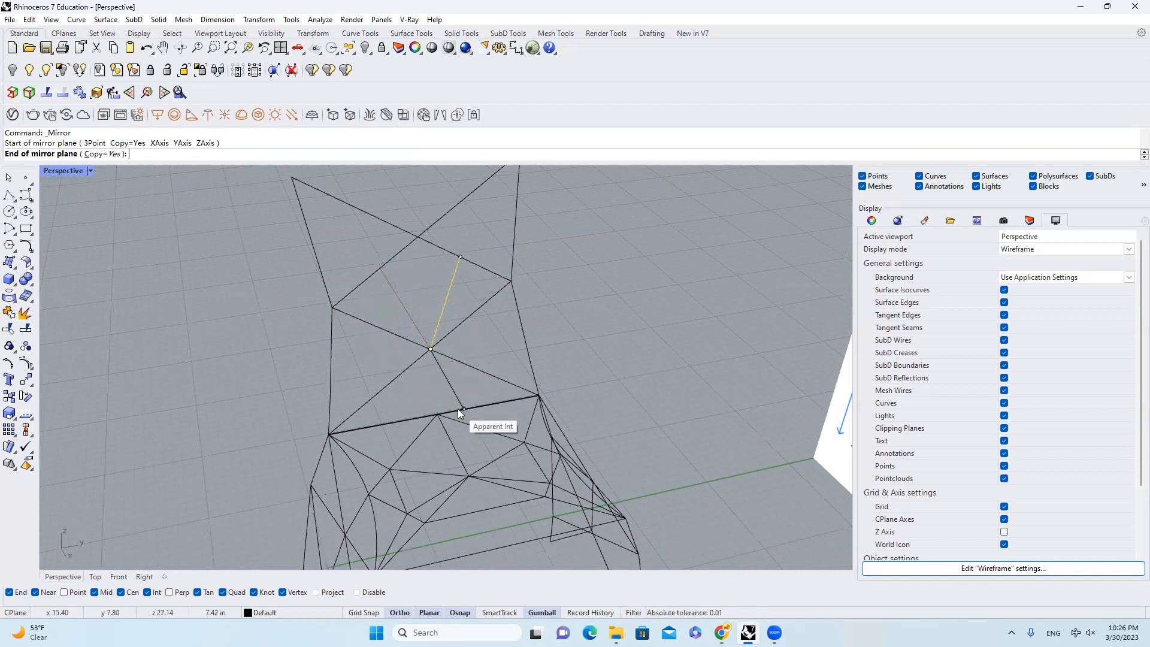
pyautogui.click(459, 410)
pyautogui.press('Escape')
# Step: Draw a horizontal line joining the upper ends of the two short mirrored backrest lines
pyautogui.moveTo(432, 359); pyautogui.dragTo(398, 266, button='right')
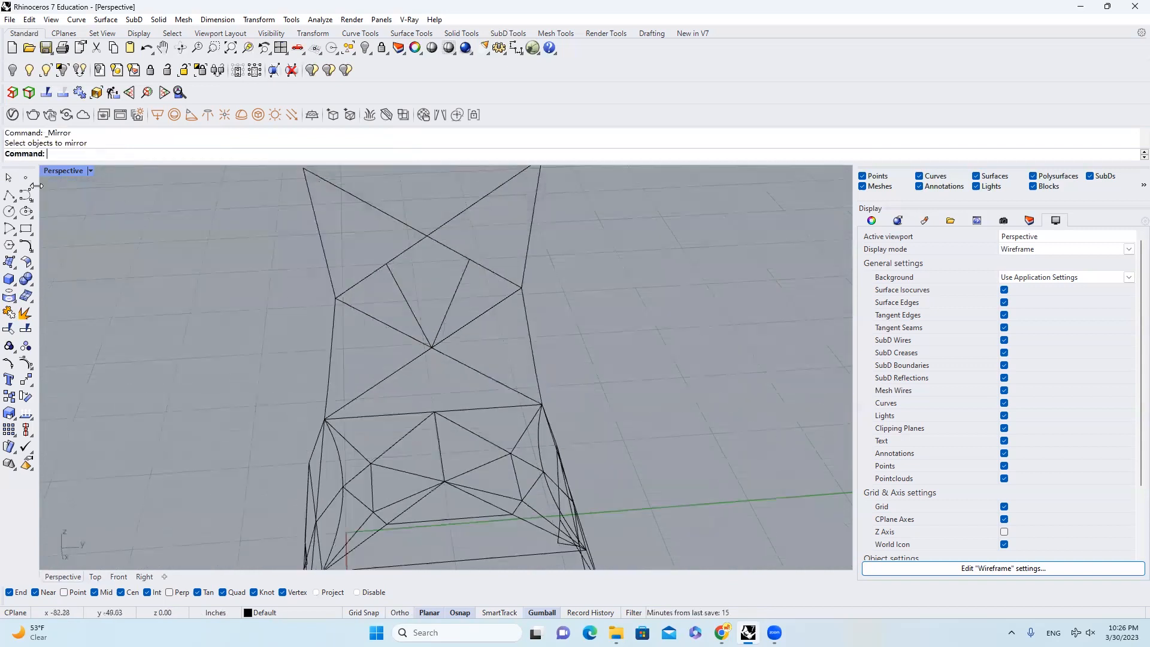
pyautogui.click(9, 195)
pyautogui.click(386, 264)
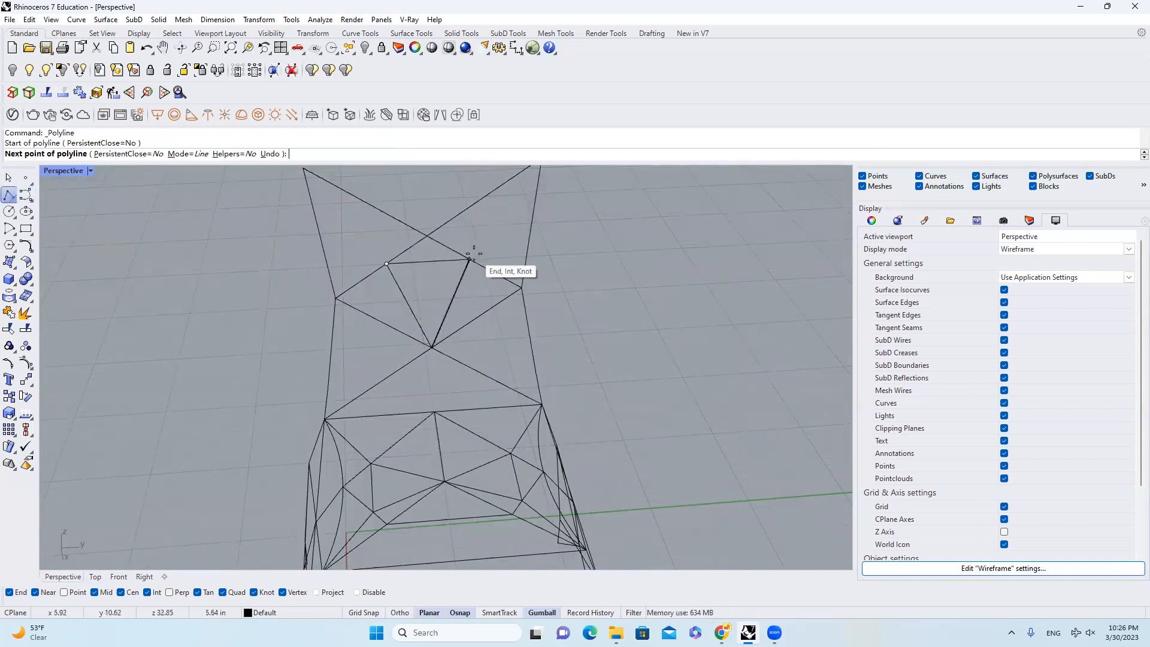
pyautogui.click(469, 259)
pyautogui.press('Return')
# Step: Draw two lines linking each top corner of the backrest to the nearest end of the horizontal backrest line
pyautogui.moveTo(469, 260); pyautogui.dragTo(456, 329, button='right')
pyautogui.press('Return')
pyautogui.scroll(-2, 396, 270)
pyautogui.scroll(4, 379, 225)
pyautogui.click(377, 269)
pyautogui.click(458, 360)
pyautogui.press('Return')
pyautogui.press('Return')
pyautogui.click(540, 356)
pyautogui.click(613, 256)
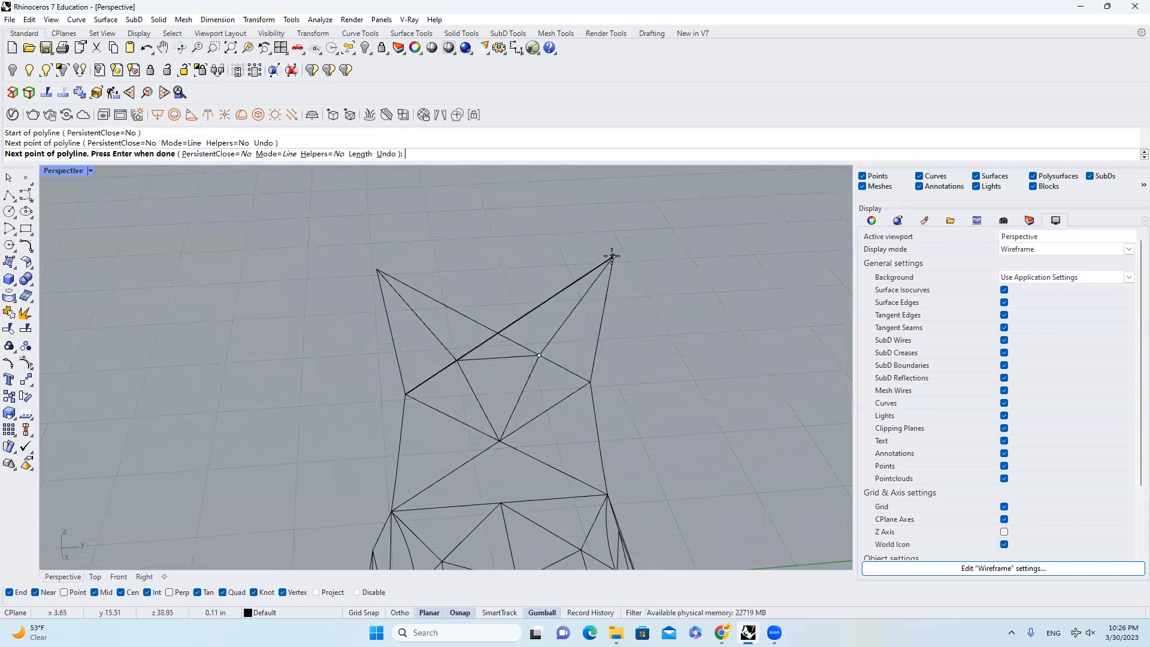
pyautogui.press('Return')
# Step: Draw a line across the top of the backrest between its two upper corners
pyautogui.scroll(-4, 449, 267)
pyautogui.press('Return')
pyautogui.scroll(4, 417, 269)
pyautogui.click(406, 270)
pyautogui.click(637, 256)
pyautogui.press('Return')
pyautogui.scroll(-4, 617, 287)
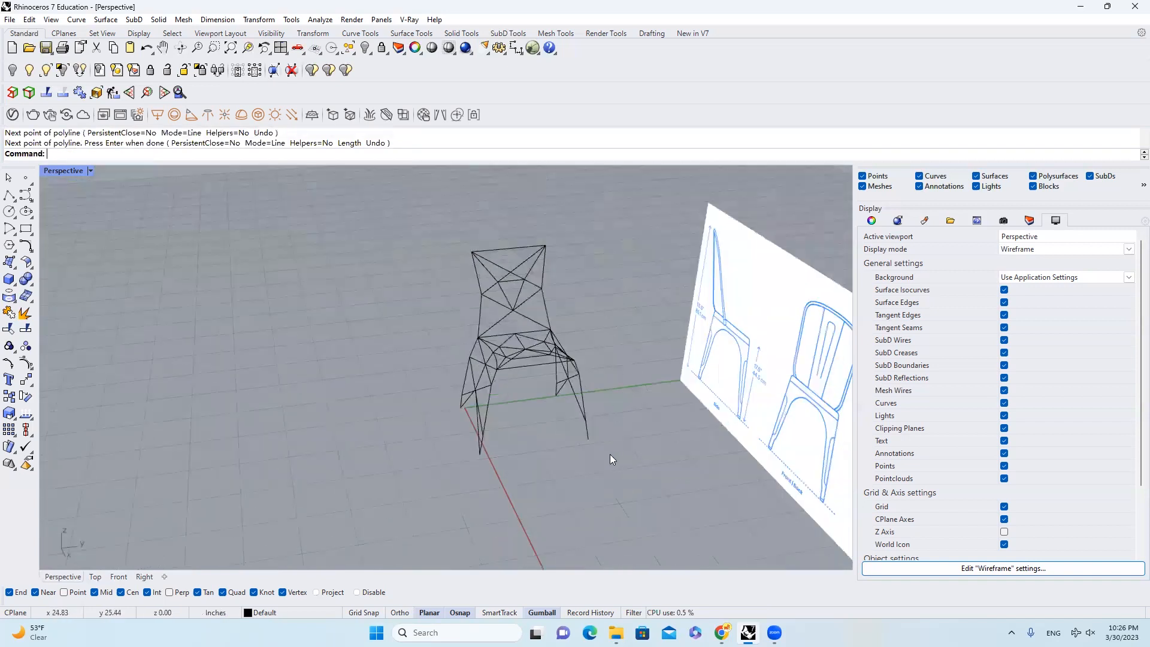
# Step: Check the chair wireframe for duplicate curves with SelDup and examine the seat and legs
pyautogui.moveTo(360, 179); pyautogui.dragTo(360, 179)
pyautogui.click(384, 204)
pyautogui.moveTo(455, 294); pyautogui.dragTo(512, 312, button='right')
pyautogui.scroll(4, 512, 312)
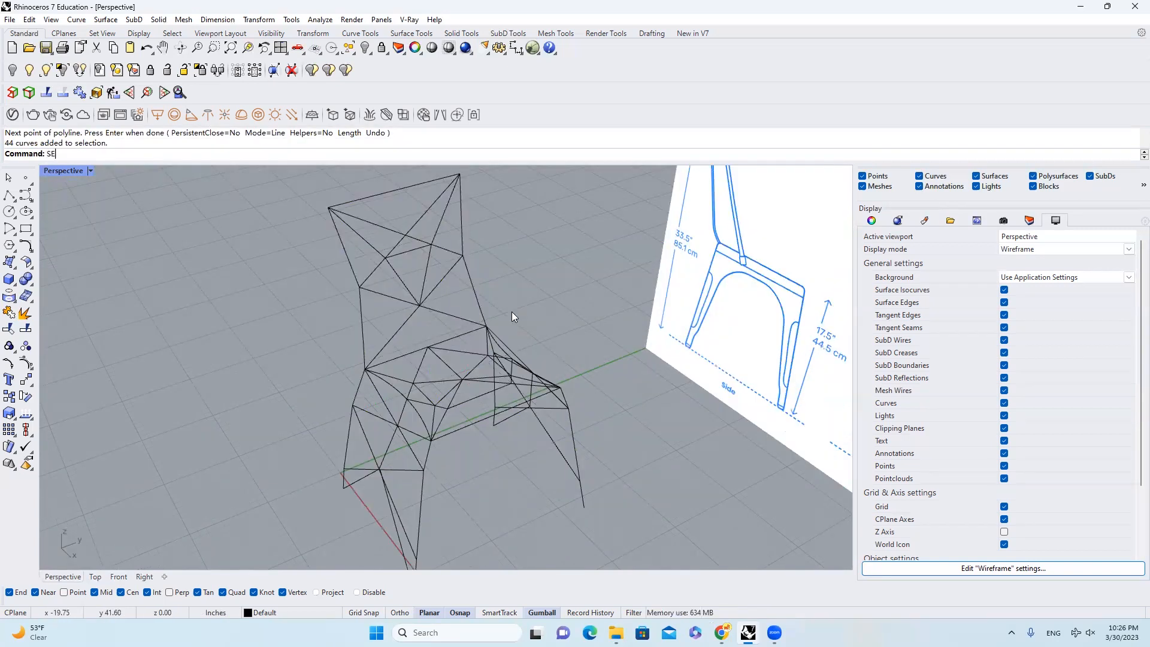
pyautogui.write('LDUP')
pyautogui.press('Return')
pyautogui.moveTo(512, 312); pyautogui.dragTo(557, 378, button='right')
pyautogui.scroll(4, 586, 367)
pyautogui.scroll(-3, 587, 367)
pyautogui.moveTo(545, 333); pyautogui.dragTo(617, 401, button='right')
pyautogui.scroll(3, 613, 391)
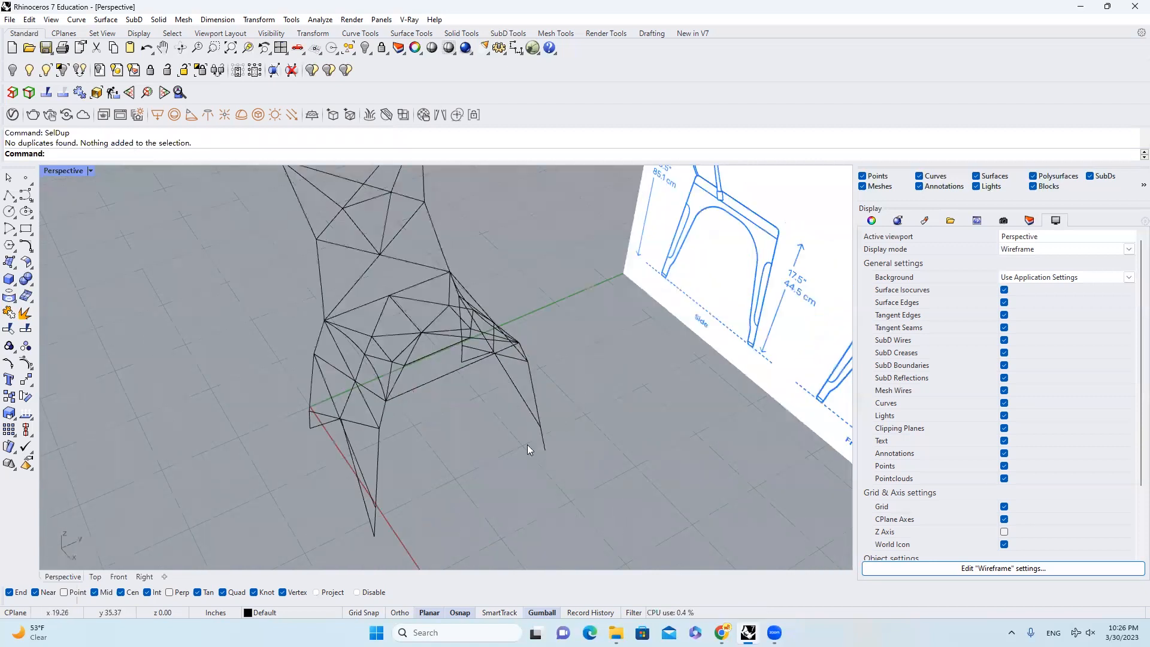
pyautogui.scroll(-3, 538, 406)
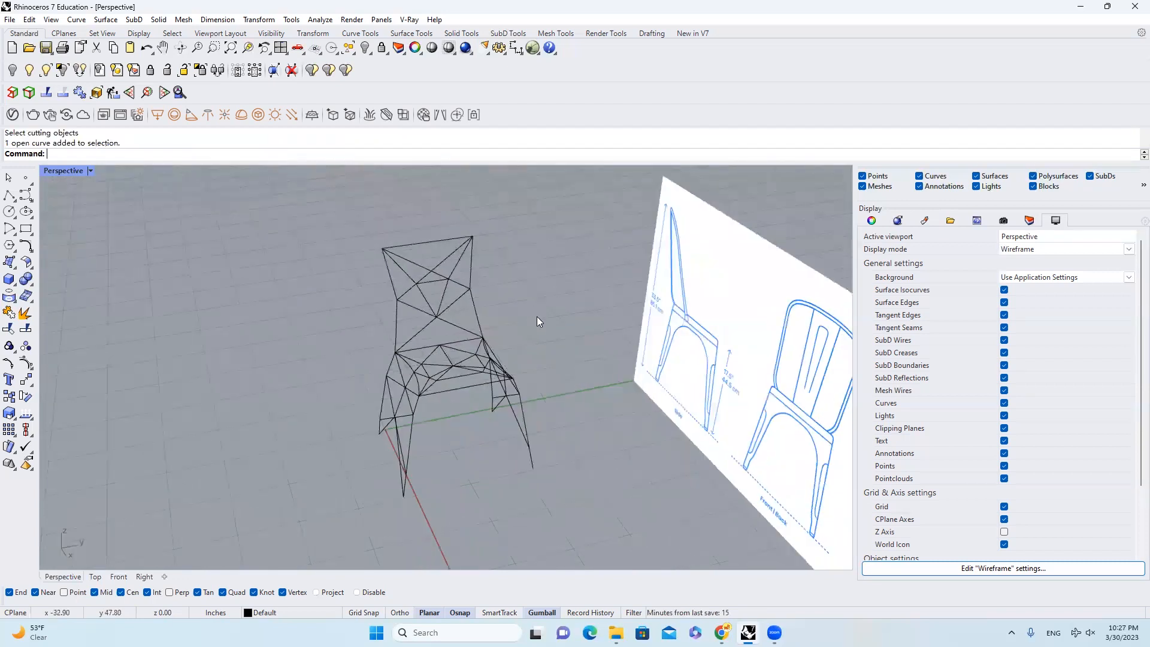
# Step: Split both backrest and rear-leg profile curves, using the connecting backrest, seat and leg lines as cutting objects
pyautogui.moveTo(537, 317); pyautogui.dragTo(485, 318, button='right')
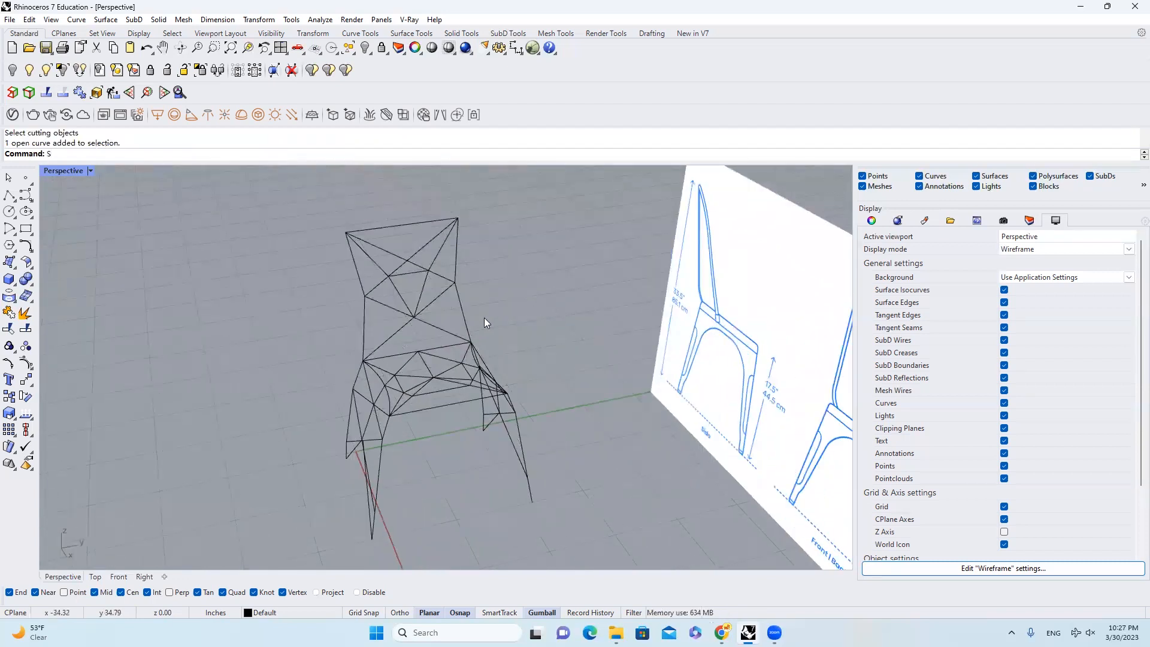
pyautogui.write('plit')
pyautogui.press('Return')
pyautogui.click(367, 312)
pyautogui.click(459, 303)
pyautogui.moveTo(459, 304); pyautogui.dragTo(458, 466, button='right')
pyautogui.rightClick(509, 337)
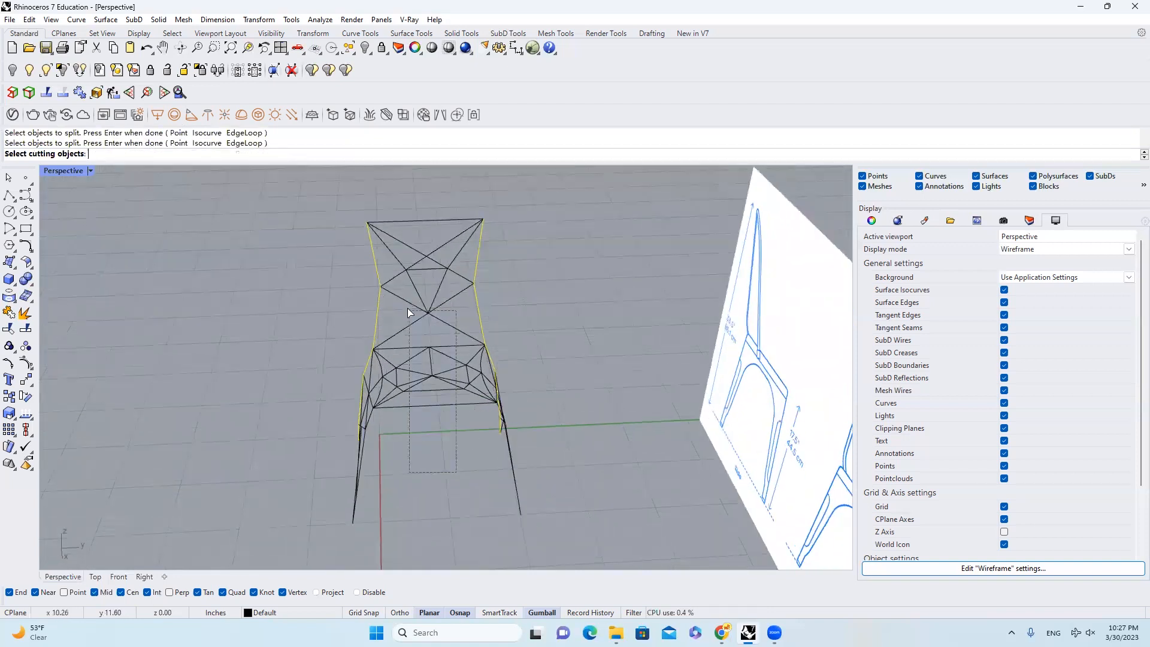
pyautogui.moveTo(393, 252); pyautogui.dragTo(393, 251)
pyautogui.moveTo(393, 251); pyautogui.dragTo(422, 495, button='right')
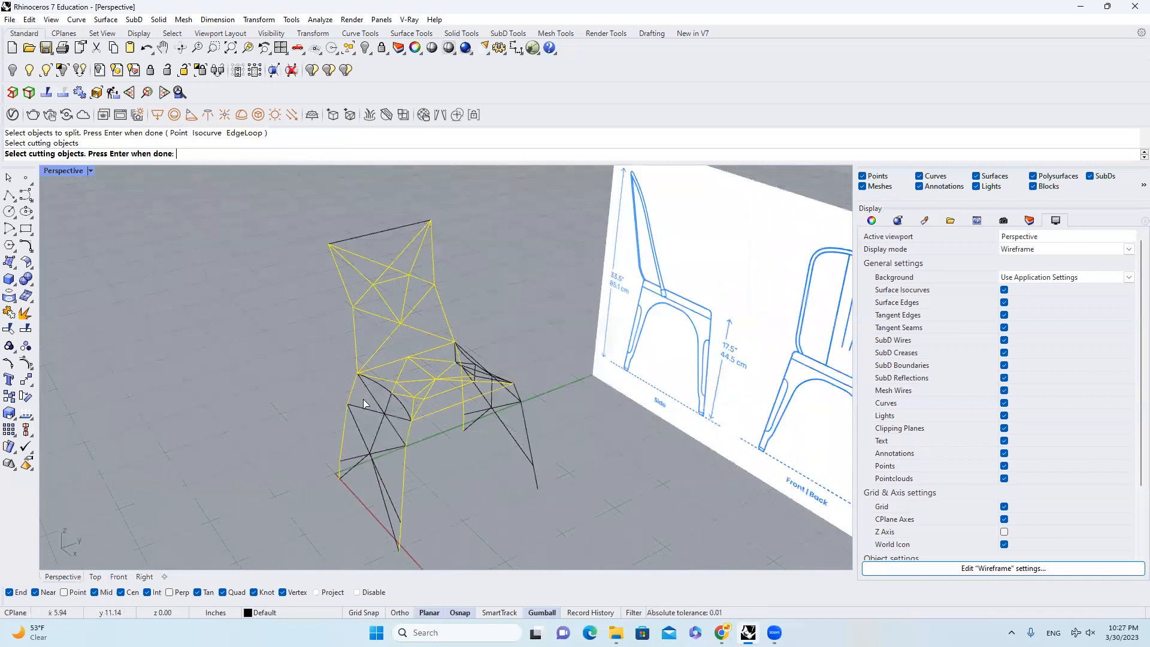
pyautogui.moveTo(539, 390); pyautogui.dragTo(487, 488, button='right')
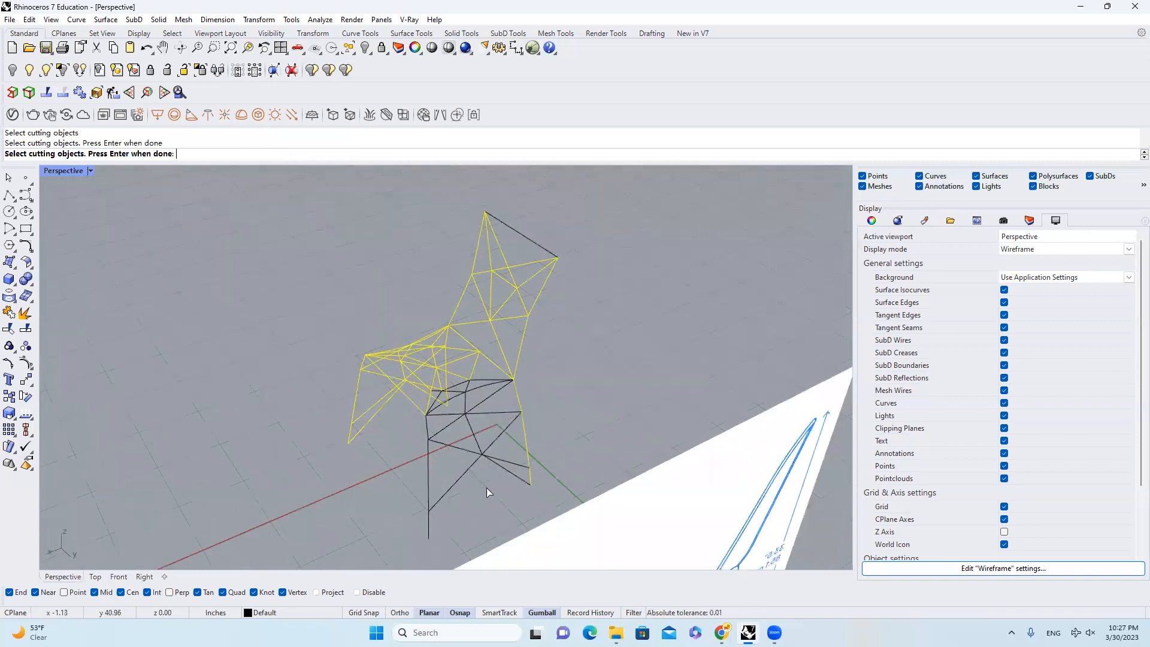
pyautogui.moveTo(424, 379); pyautogui.dragTo(423, 377)
pyautogui.rightClick(424, 379)
# Step: Examine the split profile pieces one by one and inspect the line crossings around the seat
pyautogui.moveTo(425, 380); pyautogui.dragTo(509, 382, button='right')
pyautogui.click(521, 382)
pyautogui.scroll(5, 533, 411)
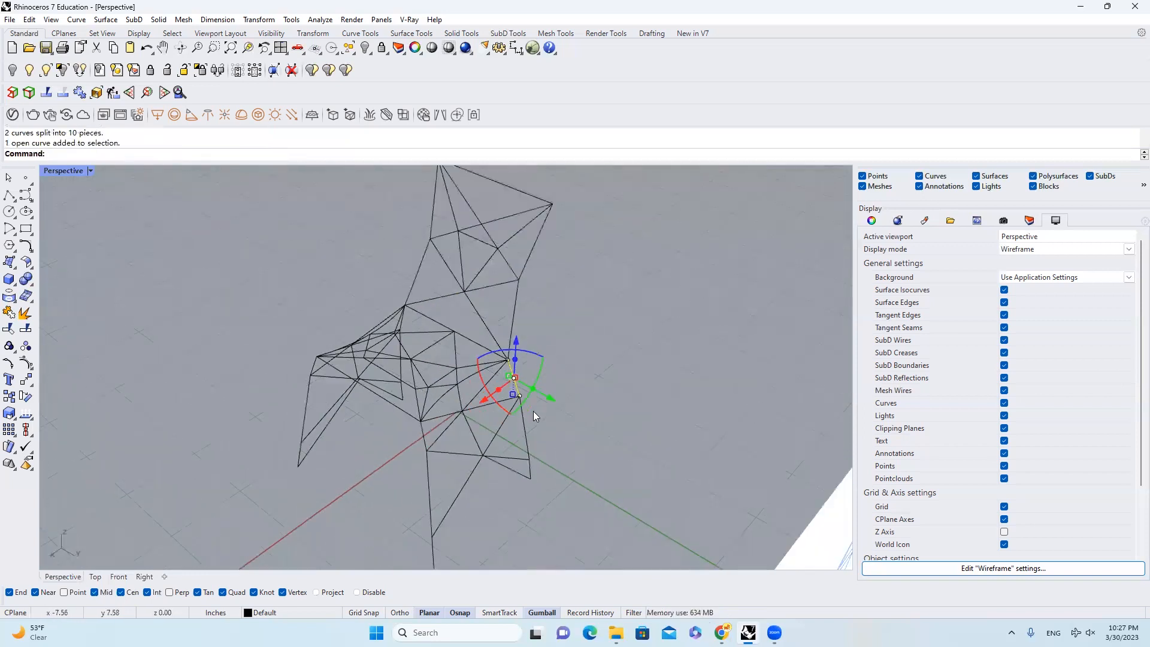
pyautogui.click(518, 422)
pyautogui.scroll(-4, 517, 422)
pyautogui.click(493, 411)
pyautogui.scroll(4, 493, 411)
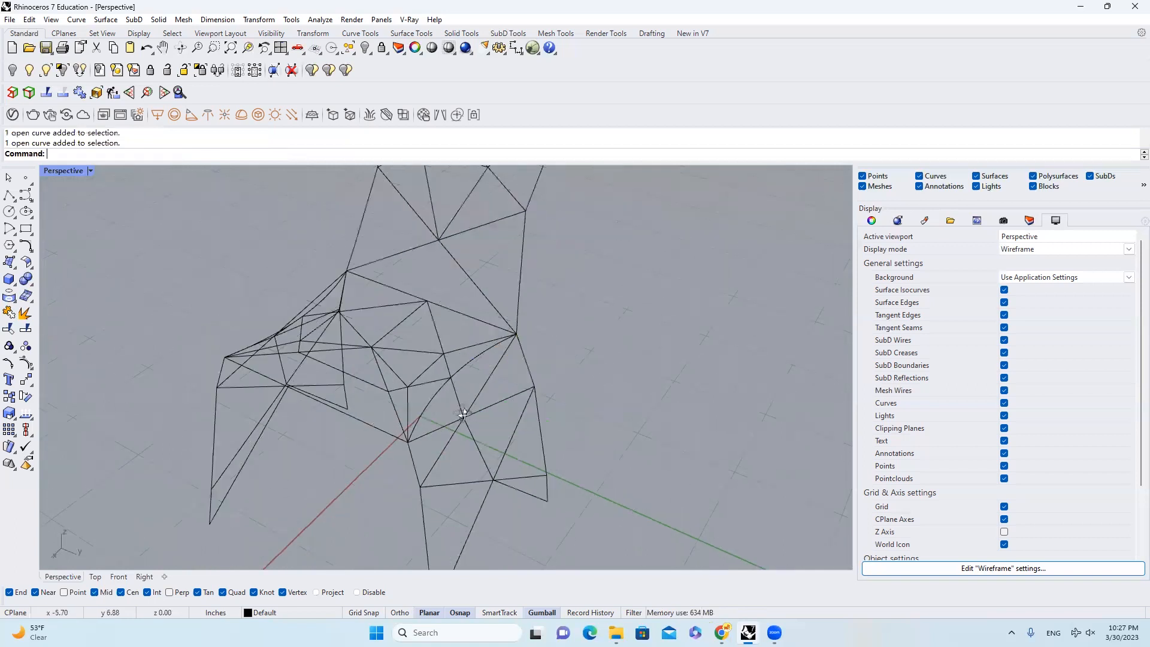
pyautogui.moveTo(492, 411); pyautogui.dragTo(508, 312, button='right')
pyautogui.scroll(-3, 508, 311)
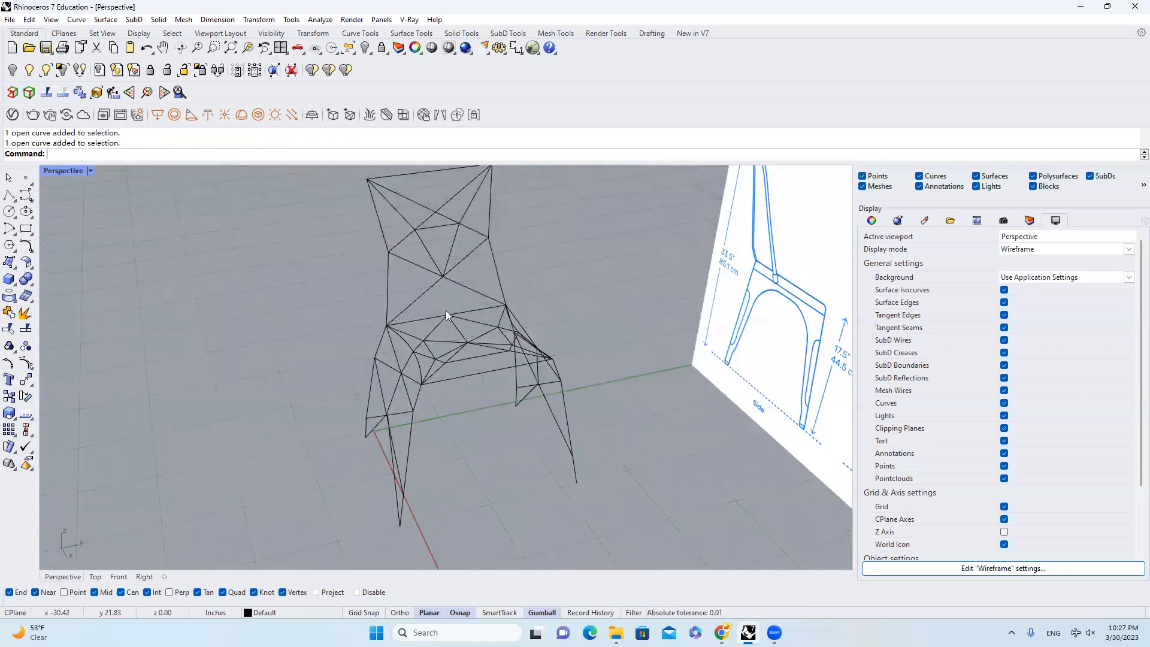
pyautogui.scroll(5, 468, 311)
pyautogui.scroll(6, 381, 384)
pyautogui.scroll(-5, 504, 276)
pyautogui.moveTo(424, 308); pyautogui.dragTo(419, 335, button='right')
pyautogui.scroll(6, 553, 318)
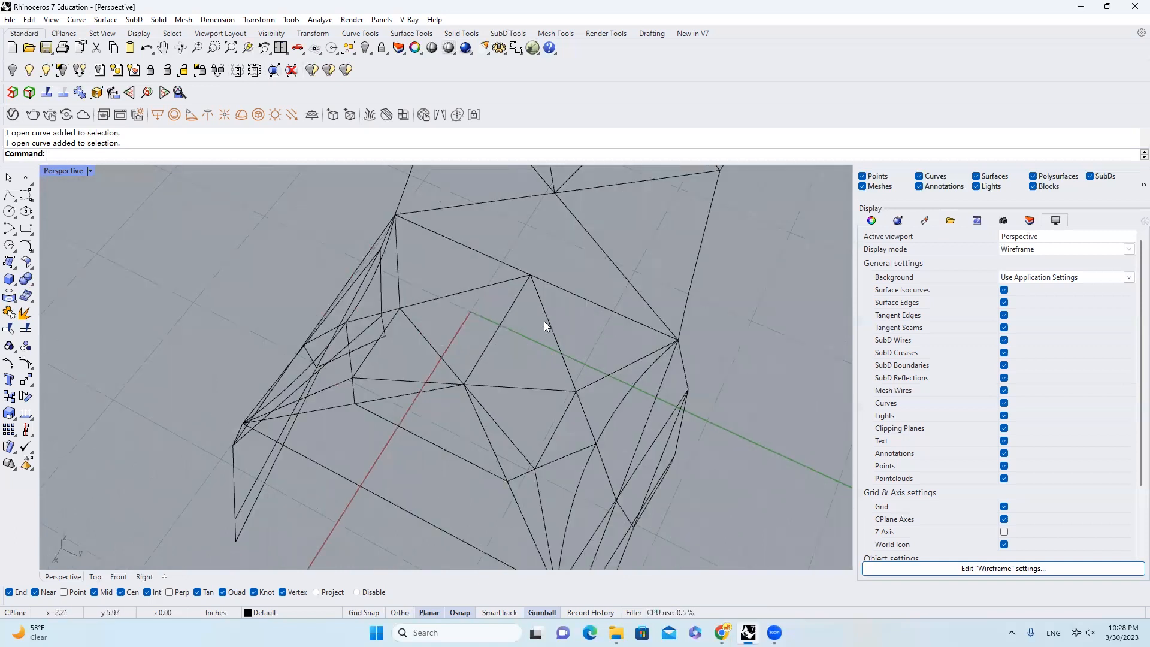
# Step: Delete the diagonal on the mirrored leg side that runs from the front seat corner to the rear leg's upper bend
pyautogui.scroll(-6, 546, 322)
pyautogui.moveTo(568, 307); pyautogui.dragTo(536, 392, button='right')
pyautogui.scroll(4, 590, 391)
pyautogui.click(535, 395)
pyautogui.scroll(7, 536, 406)
pyautogui.scroll(5, 429, 263)
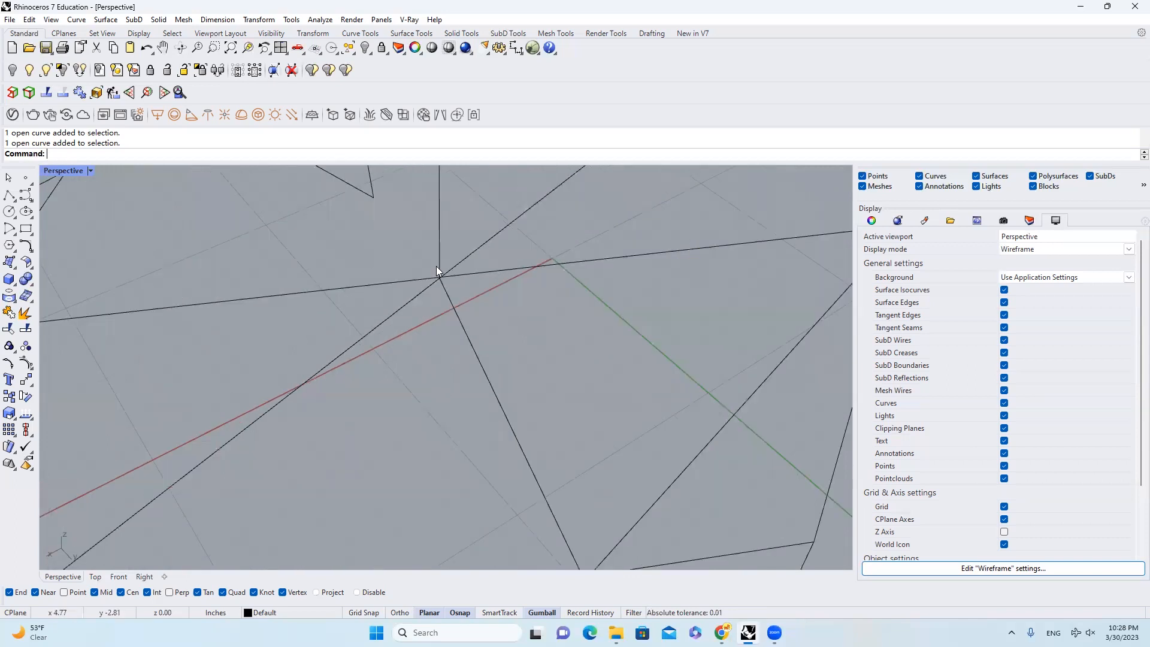
pyautogui.click(505, 339)
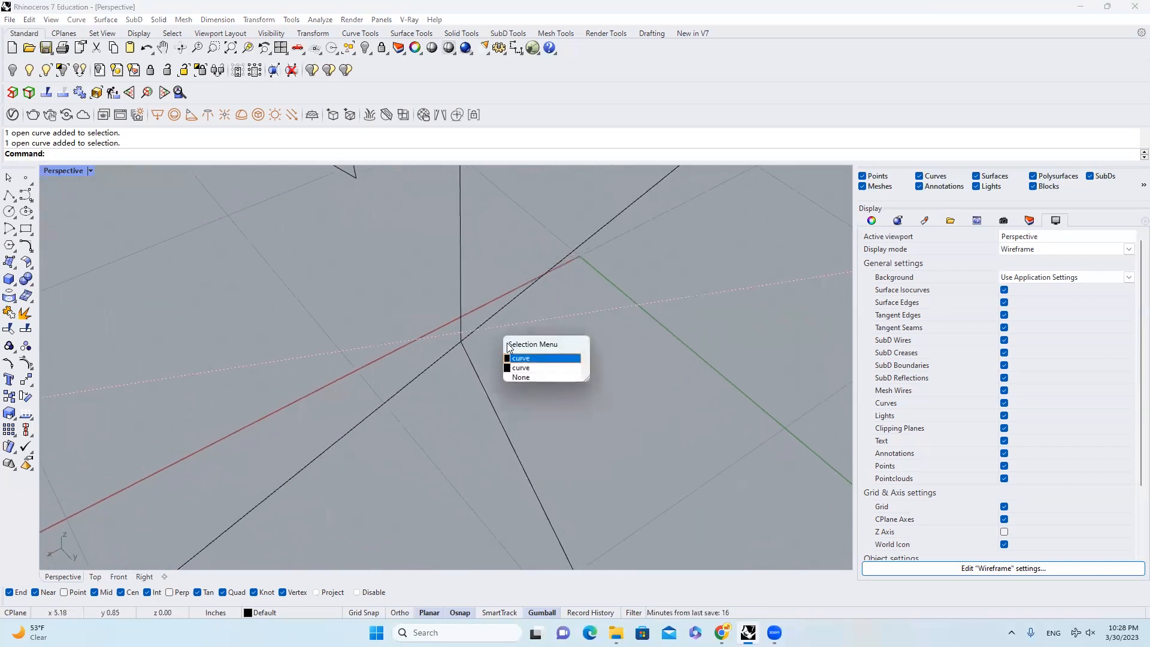
pyautogui.click(544, 358)
pyautogui.scroll(-5, 536, 327)
pyautogui.write('e')
pyautogui.press('Delete')
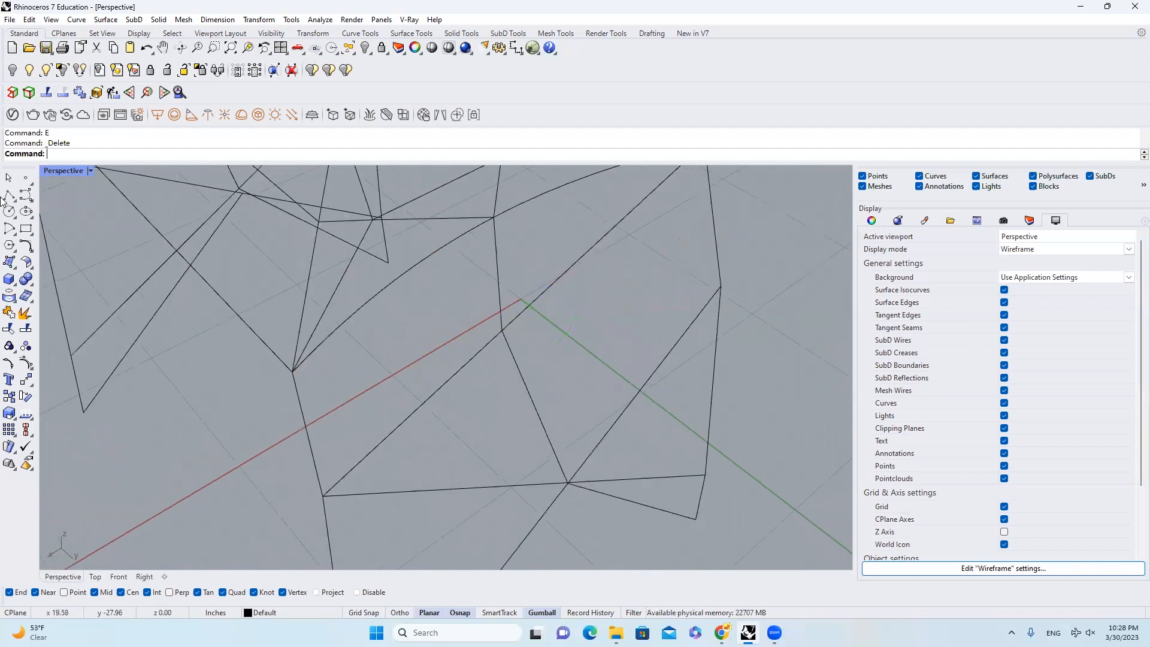
# Step: Redraw the diagonal as a polyline from the front seat corner through the upper crossing to the rear leg's upper bend
pyautogui.click(3, 192)
pyautogui.click(293, 372)
pyautogui.click(502, 331)
pyautogui.click(721, 287)
pyautogui.press('Return')
# Step: Split both upper leg diagonals at their crossing, using the line that joins the upper and lower crossings as cutter
pyautogui.write('split')
pyautogui.press('Return')
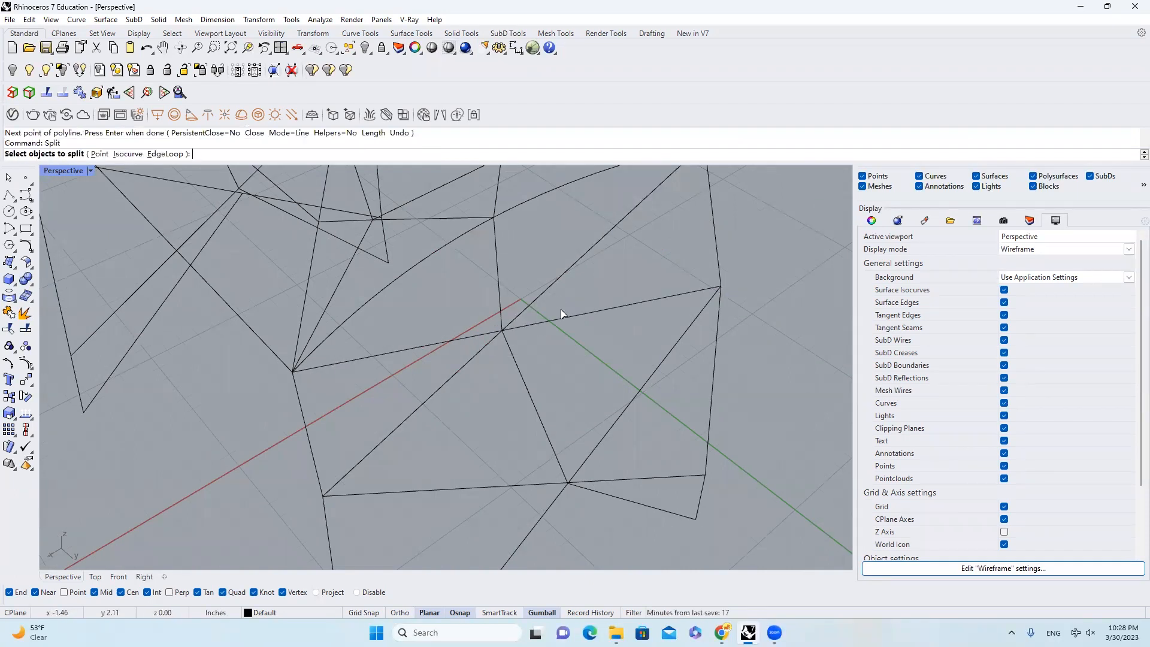
pyautogui.click(561, 319)
pyautogui.click(527, 301)
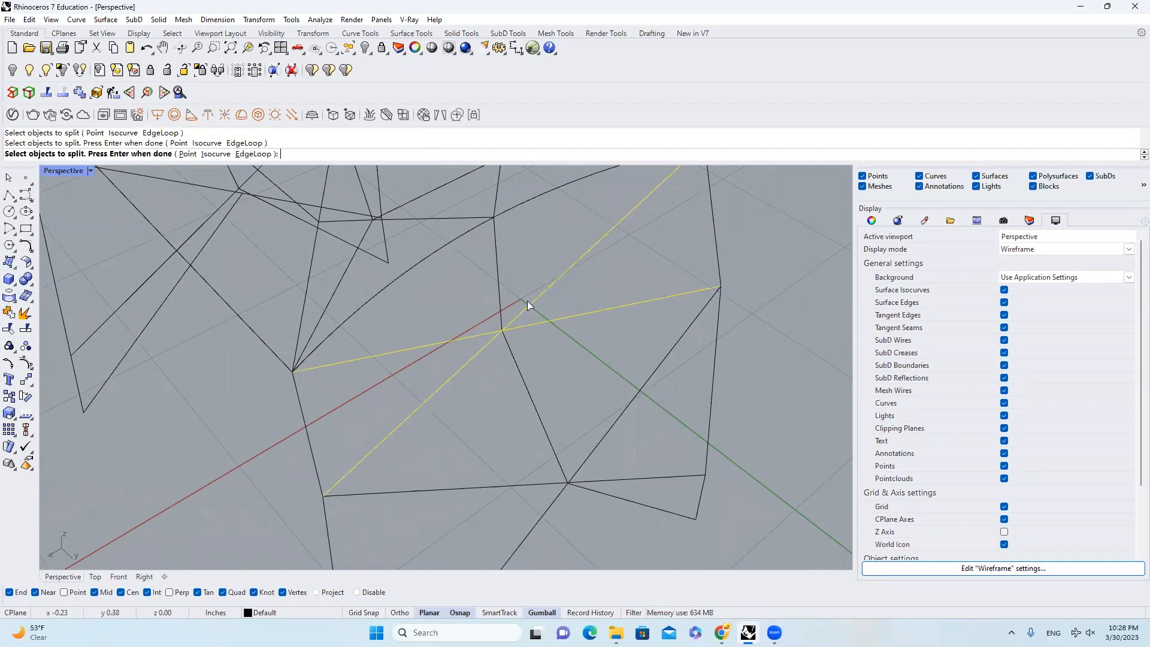
pyautogui.press('Return')
pyautogui.click(513, 358)
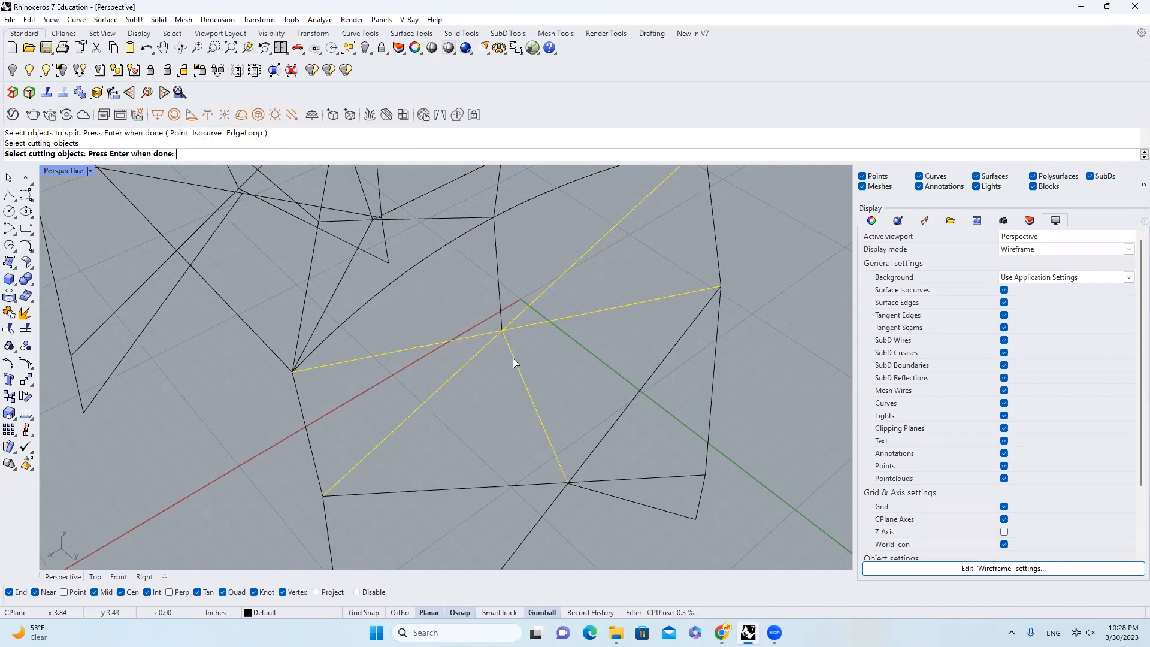
pyautogui.press('Return')
pyautogui.click(530, 326)
pyautogui.click(522, 310)
pyautogui.click(484, 333)
pyautogui.click(538, 362)
pyautogui.scroll(-2, 539, 362)
pyautogui.scroll(-4, 539, 362)
# Step: Try to split the bracing lines that meet at the lower leg crossing on the mirrored side
pyautogui.click(545, 421)
pyautogui.scroll(7, 554, 428)
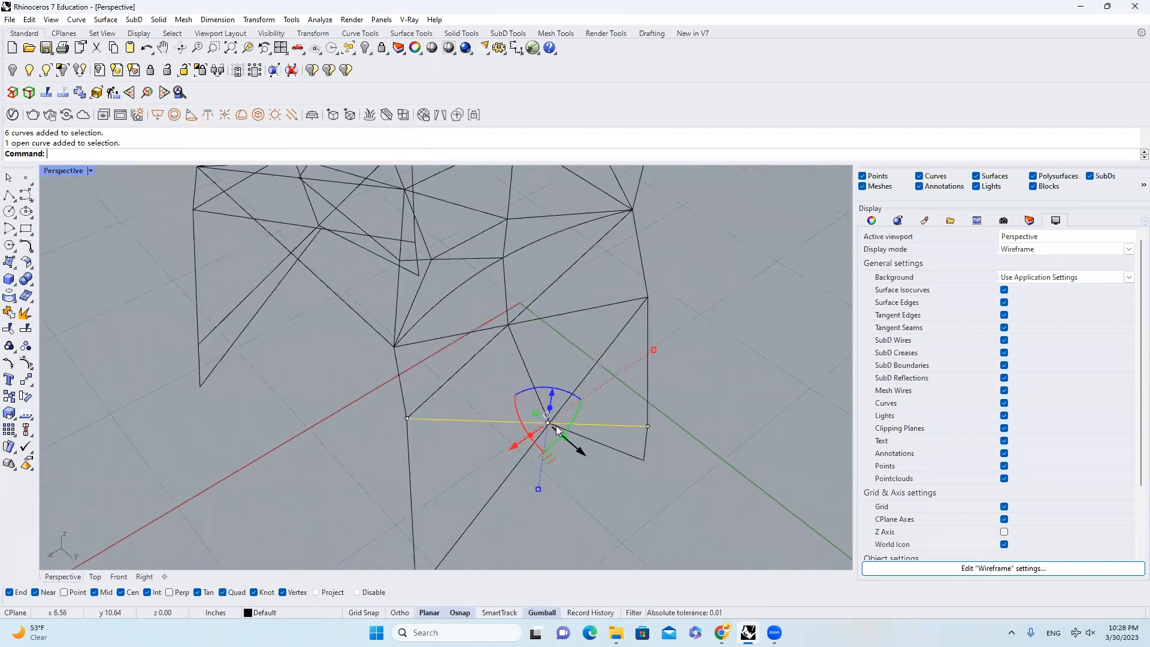
pyautogui.press('Escape')
pyautogui.press('Return')
pyautogui.click(534, 400)
pyautogui.click(529, 418)
pyautogui.press('Return')
pyautogui.click(540, 408)
pyautogui.press('Return')
pyautogui.click(561, 402)
pyautogui.press('Return')
pyautogui.click(555, 422)
pyautogui.press('Return')
# Step: Delete the bracing line that runs between the front and rear legs through the lower crossing on the mirrored side
pyautogui.scroll(-2, 548, 420)
pyautogui.scroll(-5, 541, 420)
pyautogui.moveTo(603, 398); pyautogui.dragTo(408, 501, button='right')
pyautogui.moveTo(398, 514); pyautogui.dragTo(345, 390)
pyautogui.moveTo(345, 390); pyautogui.dragTo(476, 400, button='right')
pyautogui.click(478, 430)
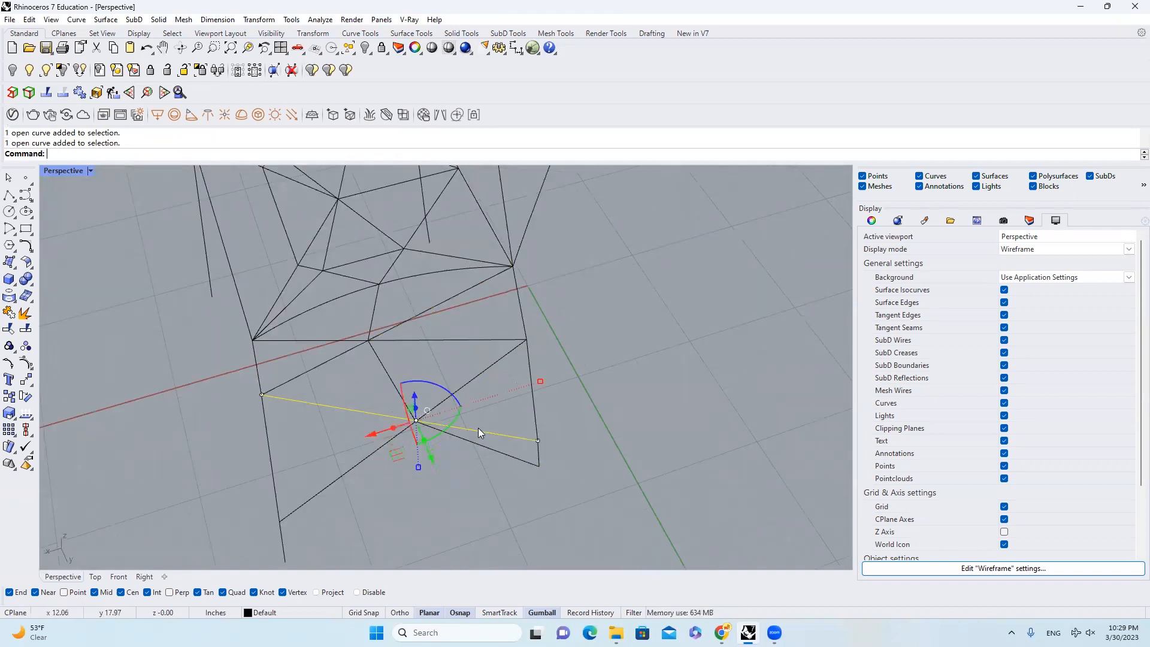
pyautogui.scroll(10, 420, 424)
pyautogui.press('Escape')
pyautogui.click(411, 432)
pyautogui.scroll(-8, 445, 420)
pyautogui.scroll(8, 542, 388)
pyautogui.moveTo(476, 377); pyautogui.dragTo(447, 332, button='right')
pyautogui.scroll(-5, 460, 335)
pyautogui.scroll(-5, 465, 336)
pyautogui.press('Delete')
# Step: Draw polylines joining the lower crossing to the front leg's bend, to the rear leg and to the front leg's foot
pyautogui.click(303, 310)
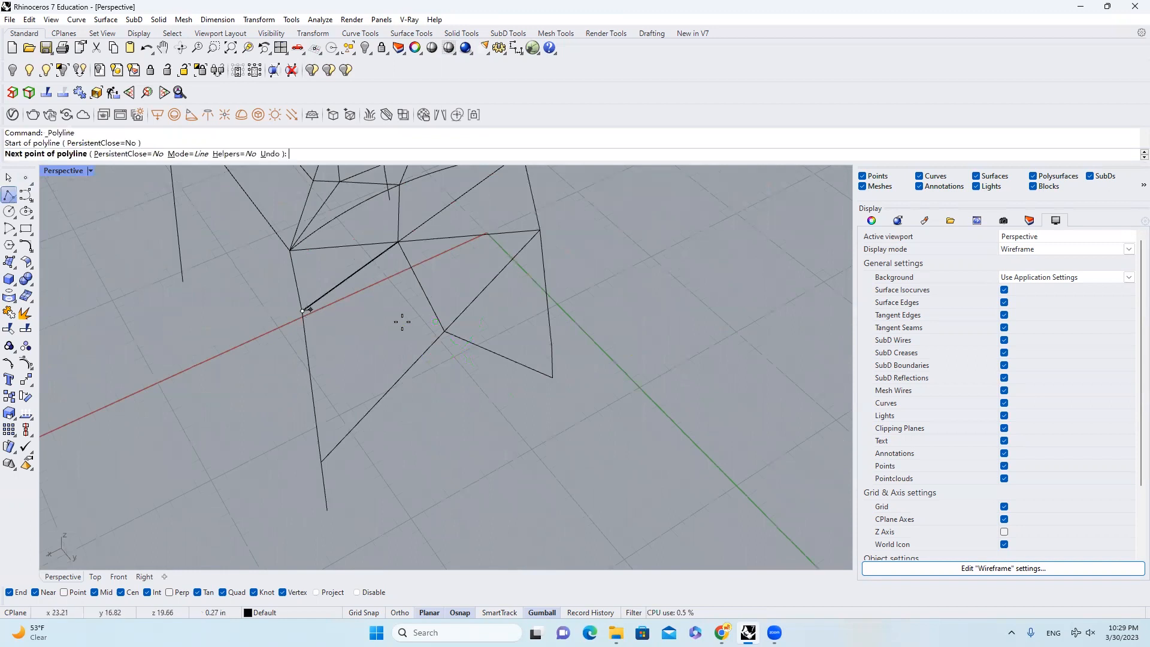
pyautogui.click(445, 332)
pyautogui.rightClick(460, 336)
pyautogui.rightClick(457, 335)
pyautogui.click(446, 332)
pyautogui.click(553, 346)
pyautogui.rightClick(539, 357)
pyautogui.rightClick(437, 347)
pyautogui.click(445, 332)
pyautogui.click(328, 509)
pyautogui.rightClick(411, 499)
# Step: Mirror the rebuilt leg-side bracing to the opposite side, with the mirror plane starting at the front seat edge's midpoint
pyautogui.scroll(-4, 434, 490)
pyautogui.moveTo(466, 419); pyautogui.dragTo(421, 401, button='right')
pyautogui.moveTo(474, 473); pyautogui.dragTo(400, 362)
pyautogui.moveTo(469, 378); pyautogui.dragTo(605, 360, button='right')
pyautogui.write('mi')
pyautogui.press('Return')
pyautogui.click(318, 386)
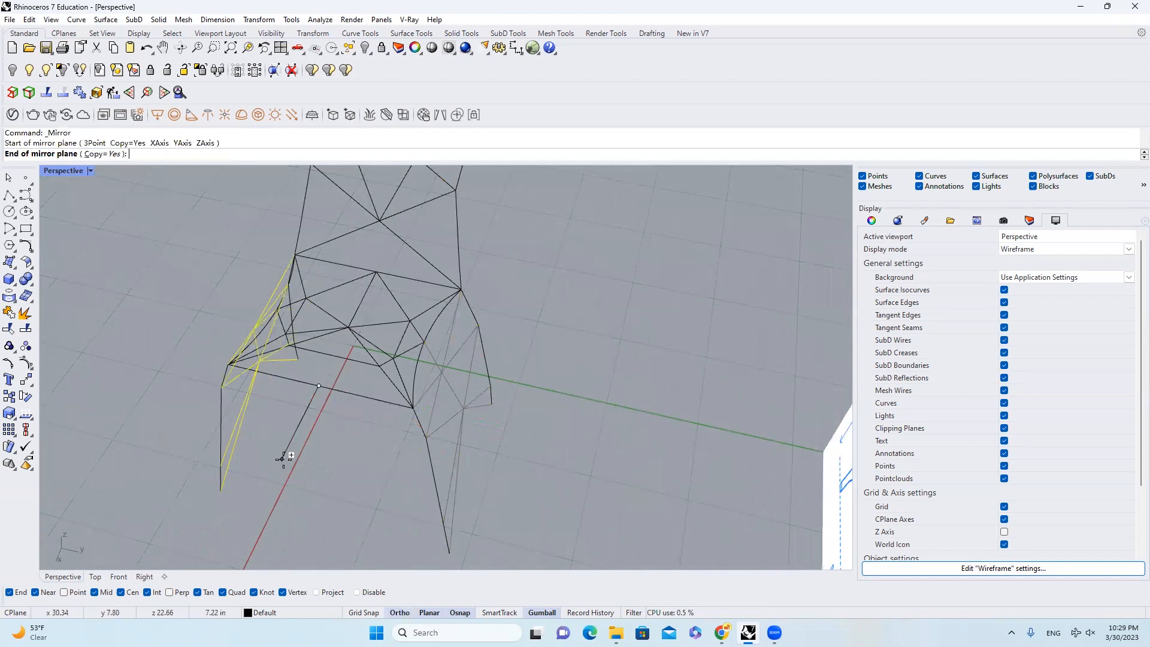
pyautogui.click(283, 459)
# Step: Split the seat diagonals at the central crossing, using the centre line that runs to the back edge as cutter
pyautogui.scroll(-2, 398, 379)
pyautogui.moveTo(398, 380); pyautogui.dragTo(442, 384, button='right')
pyautogui.scroll(4, 442, 384)
pyautogui.click(442, 384)
pyautogui.scroll(2, 442, 383)
pyautogui.click(443, 382)
pyautogui.scroll(-3, 417, 389)
pyautogui.moveTo(327, 412); pyautogui.dragTo(405, 391, button='right')
pyautogui.scroll(3, 435, 388)
pyautogui.write('split')
pyautogui.press('Return')
pyautogui.click(433, 365)
pyautogui.scroll(2, 437, 382)
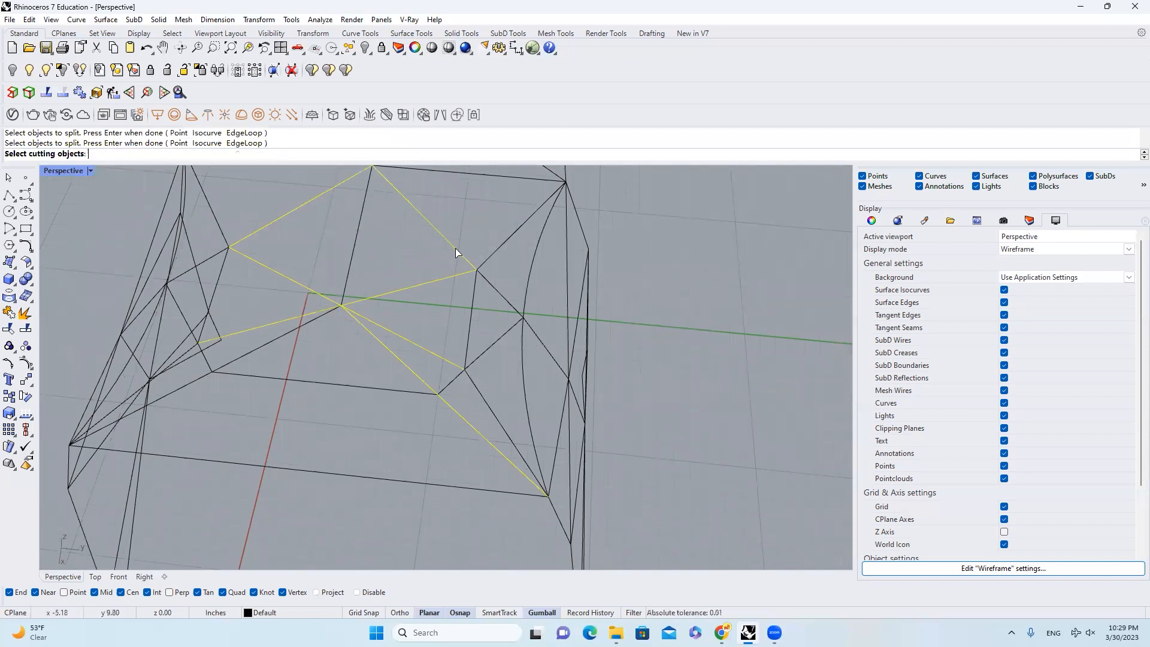
pyautogui.click(352, 277)
pyautogui.press('Return')
# Step: Check the curve segments around the seat's central crossing by selecting them individually and in groups
pyautogui.click(417, 393)
pyautogui.click(424, 415)
pyautogui.moveTo(425, 415); pyautogui.dragTo(398, 359)
pyautogui.keyDown('shift'); pyautogui.click(412, 286); pyautogui.keyUp('shift')
pyautogui.keyDown('shift'); pyautogui.click(471, 314); pyautogui.keyUp('shift')
pyautogui.press('Escape')
pyautogui.scroll(-7, 462, 307)
pyautogui.moveTo(467, 312); pyautogui.dragTo(542, 227, button='right')
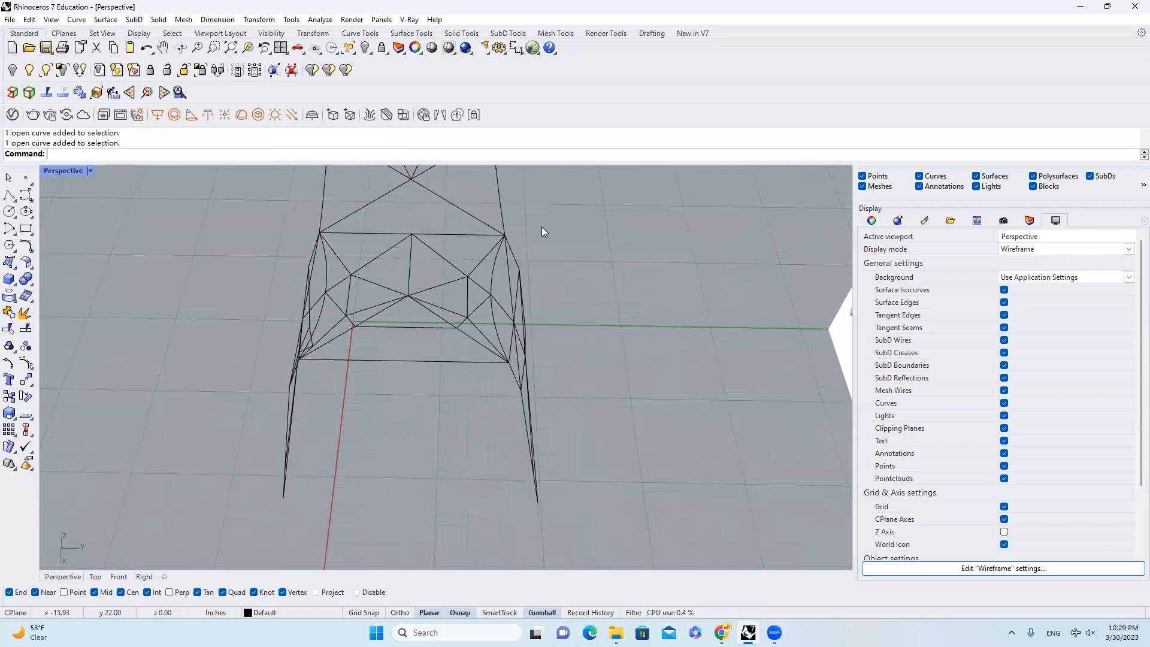
pyautogui.scroll(5, 467, 276)
pyautogui.moveTo(416, 376); pyautogui.dragTo(416, 296)
pyautogui.hotkey('ctrl', 'z')
pyautogui.moveTo(353, 352); pyautogui.dragTo(280, 267)
pyautogui.scroll(-4, 284, 267)
pyautogui.moveTo(287, 268); pyautogui.dragTo(406, 312, button='right')
# Step: Split the seat's inner front line at its corner, using the diagonal from the seat centre as cutter
pyautogui.click(357, 321)
pyautogui.scroll(4, 406, 323)
pyautogui.click(413, 347)
pyautogui.scroll(-4, 408, 348)
pyautogui.click(360, 327)
pyautogui.moveTo(365, 345); pyautogui.dragTo(326, 336, button='right')
pyautogui.rightClick(326, 336)
pyautogui.click(328, 351)
pyautogui.rightClick(327, 345)
pyautogui.click(322, 339)
pyautogui.rightClick(323, 318)
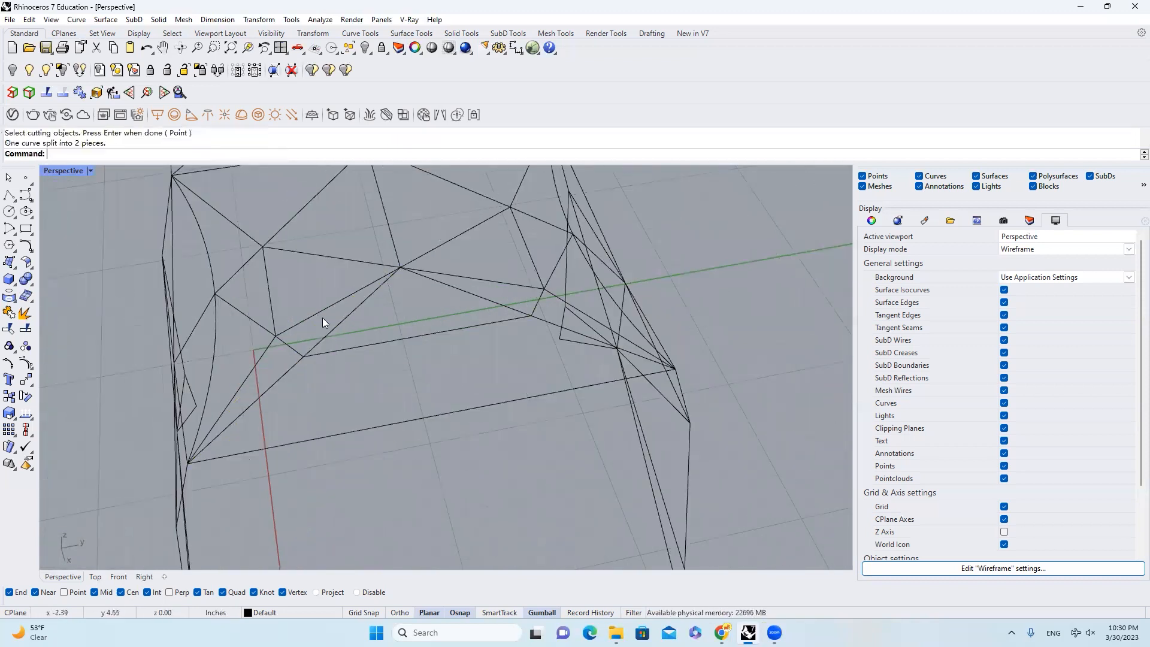
# Step: Split the seat line that runs through the inner rear joint at its crossing there
pyautogui.scroll(-5, 323, 323)
pyautogui.click(289, 232)
pyautogui.scroll(5, 381, 216)
pyautogui.click(372, 220)
pyautogui.scroll(5, 353, 230)
pyautogui.rightClick(365, 246)
pyautogui.click(372, 251)
pyautogui.rightClick(379, 253)
pyautogui.click(396, 225)
# Step: Split the lines that meet midway along the seat's curved side edge, using one another as cutters
pyautogui.scroll(-8, 420, 276)
pyautogui.scroll(4, 342, 322)
pyautogui.click(334, 323)
pyautogui.scroll(2, 336, 324)
pyautogui.rightClick(334, 326)
pyautogui.click(333, 327)
pyautogui.rightClick(333, 328)
pyautogui.click(348, 333)
pyautogui.rightClick(334, 329)
pyautogui.rightClick(353, 327)
pyautogui.click(354, 327)
pyautogui.rightClick(363, 334)
pyautogui.click(328, 363)
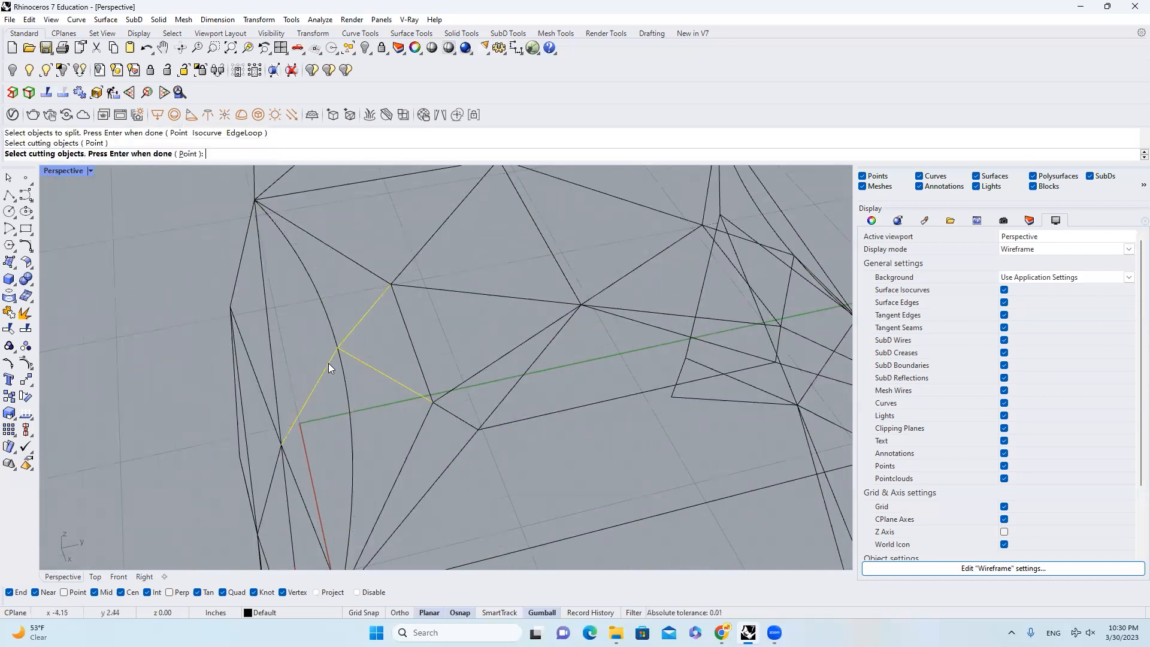
pyautogui.rightClick(328, 363)
pyautogui.click(354, 358)
# Step: Split the line crossing the curved side edge near its middle on the opposite side of the seat
pyautogui.scroll(-7, 360, 353)
pyautogui.moveTo(496, 347); pyautogui.dragTo(547, 349, button='right')
pyautogui.scroll(5, 547, 353)
pyautogui.rightClick(556, 374)
pyautogui.rightClick(555, 373)
pyautogui.click(538, 365)
pyautogui.rightClick(539, 363)
pyautogui.click(536, 364)
# Step: Split the side polyline at the inner rear joint, using the short line to the curved side edge as cutter
pyautogui.click(510, 353)
pyautogui.click(492, 295)
pyautogui.rightClick(493, 299)
pyautogui.click(531, 355)
pyautogui.rightClick(517, 385)
pyautogui.click(514, 344)
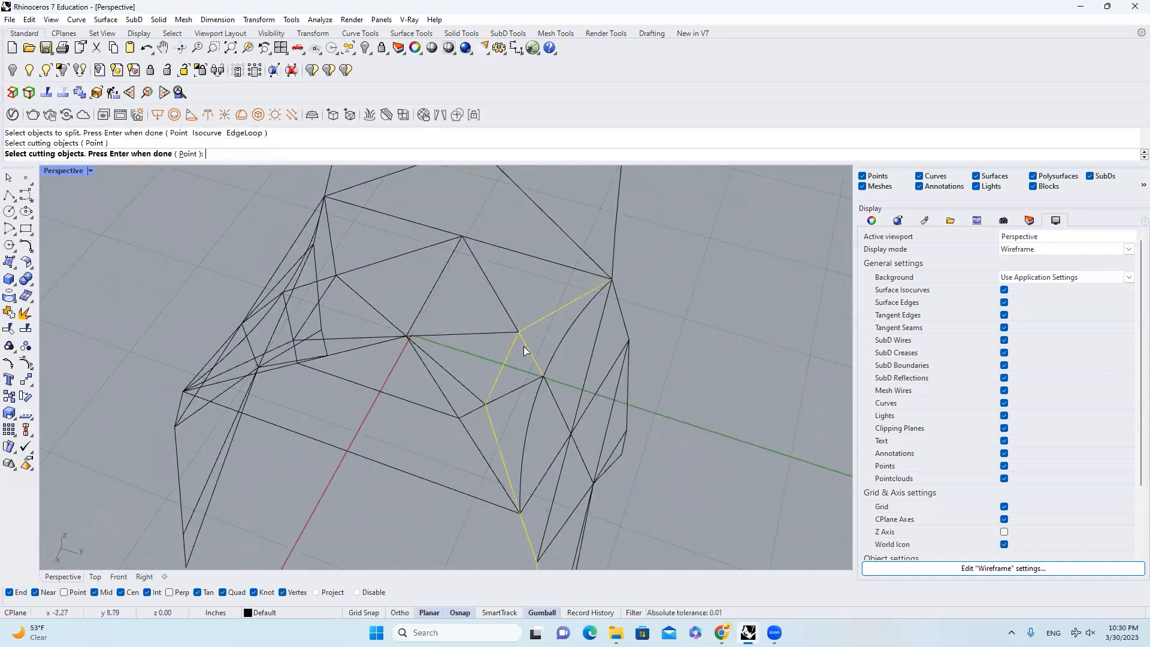
pyautogui.moveTo(524, 349); pyautogui.dragTo(534, 387, button='right')
pyautogui.scroll(-3, 539, 395)
pyautogui.rightClick(542, 421)
# Step: Split the remaining unsplit seat curves at the joints where they meet other lines
pyautogui.click(520, 429)
pyautogui.moveTo(521, 427); pyautogui.dragTo(662, 385, button='right')
pyautogui.click(391, 410)
pyautogui.rightClick(401, 252)
pyautogui.click(402, 246)
pyautogui.rightClick(401, 254)
pyautogui.click(414, 288)
pyautogui.click(377, 471)
pyautogui.rightClick(384, 483)
pyautogui.click(387, 486)
pyautogui.scroll(-5, 438, 443)
pyautogui.scroll(3, 447, 425)
# Step: Delete the unneeded seat curves, including the straight line joining the two front seat corners
pyautogui.moveTo(447, 425); pyautogui.dragTo(481, 416, button='right')
pyautogui.click(421, 390)
pyautogui.press('Delete')
pyautogui.click(469, 390)
pyautogui.press('Delete')
pyautogui.click(481, 418)
pyautogui.press('Delete')
# Step: Examine the seat and side-frame curves from several angles, selecting individual segments and groups to check the splits
pyautogui.moveTo(504, 376); pyautogui.dragTo(373, 413, button='right')
pyautogui.scroll(3, 454, 340)
pyautogui.click(429, 330)
pyautogui.click(392, 329)
pyautogui.scroll(-3, 323, 342)
pyautogui.moveTo(373, 414); pyautogui.dragTo(367, 384)
pyautogui.moveTo(367, 383); pyautogui.dragTo(348, 422, button='right')
pyautogui.moveTo(349, 422); pyautogui.dragTo(320, 376)
pyautogui.moveTo(320, 376); pyautogui.dragTo(406, 371, button='right')
pyautogui.scroll(3, 406, 371)
pyautogui.click(406, 370)
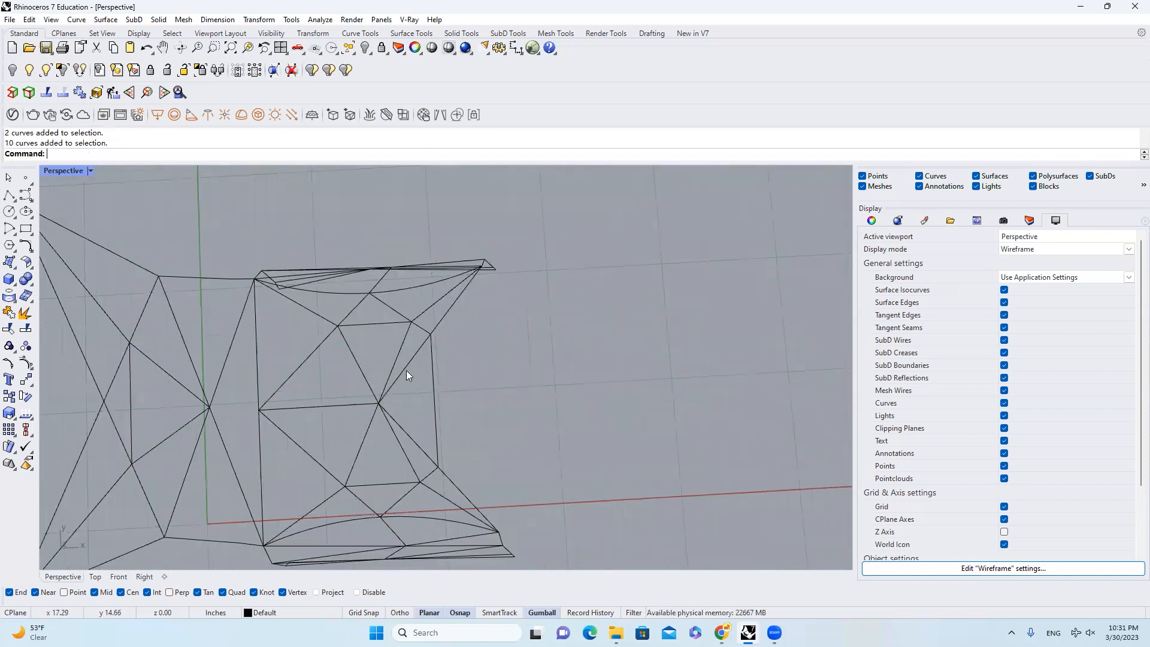
# Step: Check that the seat and leg curves are separate segments by selecting groups of them from several viewing angles
pyautogui.moveTo(390, 236); pyautogui.dragTo(390, 235)
pyautogui.moveTo(413, 270); pyautogui.dragTo(465, 332, button='right')
pyautogui.scroll(-3, 465, 336)
pyautogui.moveTo(450, 500); pyautogui.dragTo(432, 401)
pyautogui.click(432, 402)
pyautogui.scroll(4, 433, 403)
pyautogui.moveTo(474, 453); pyautogui.dragTo(414, 358)
pyautogui.moveTo(519, 545); pyautogui.dragTo(422, 356)
pyautogui.click(510, 450)
pyautogui.moveTo(510, 450); pyautogui.dragTo(523, 250, button='right')
pyautogui.click(485, 247)
pyautogui.moveTo(559, 305); pyautogui.dragTo(515, 329, button='right')
pyautogui.scroll(4, 558, 351)
pyautogui.moveTo(586, 339); pyautogui.dragTo(650, 280, button='right')
pyautogui.scroll(-4, 649, 280)
# Step: Undo the last hide to restore the reference picture, delete the picture and show the viewport in Shaded mode
pyautogui.hotkey('ctrl', 'z')
pyautogui.click(748, 257)
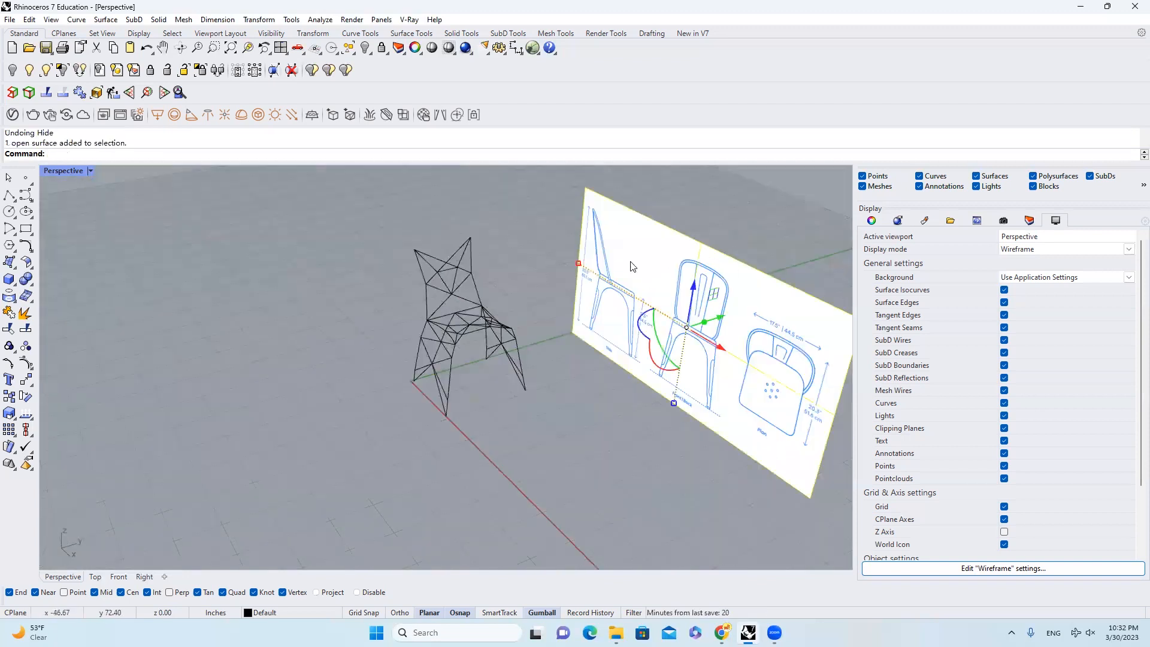
pyautogui.middleClick(688, 268)
pyautogui.click(667, 266)
pyautogui.moveTo(566, 269); pyautogui.dragTo(543, 270, button='right')
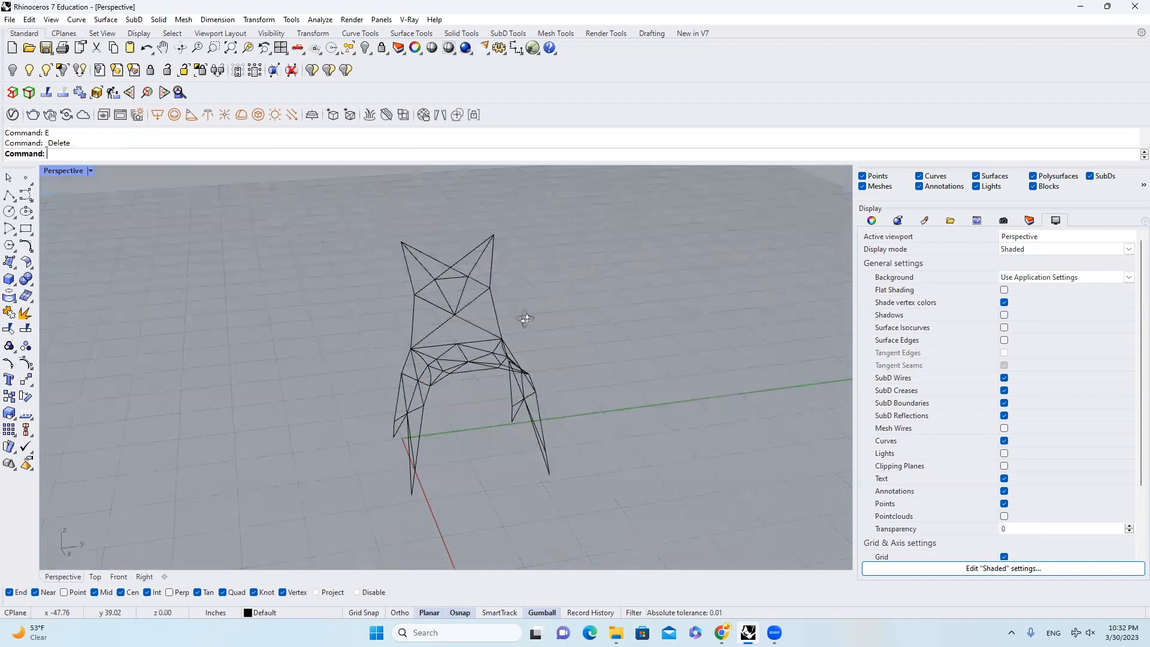
# Step: Run MultiPipe on all chair curves with a pipe radius of 0.2, end caps on and 1 strut division
pyautogui.moveTo(523, 318); pyautogui.dragTo(552, 318, button='right')
pyautogui.moveTo(603, 518); pyautogui.dragTo(339, 170)
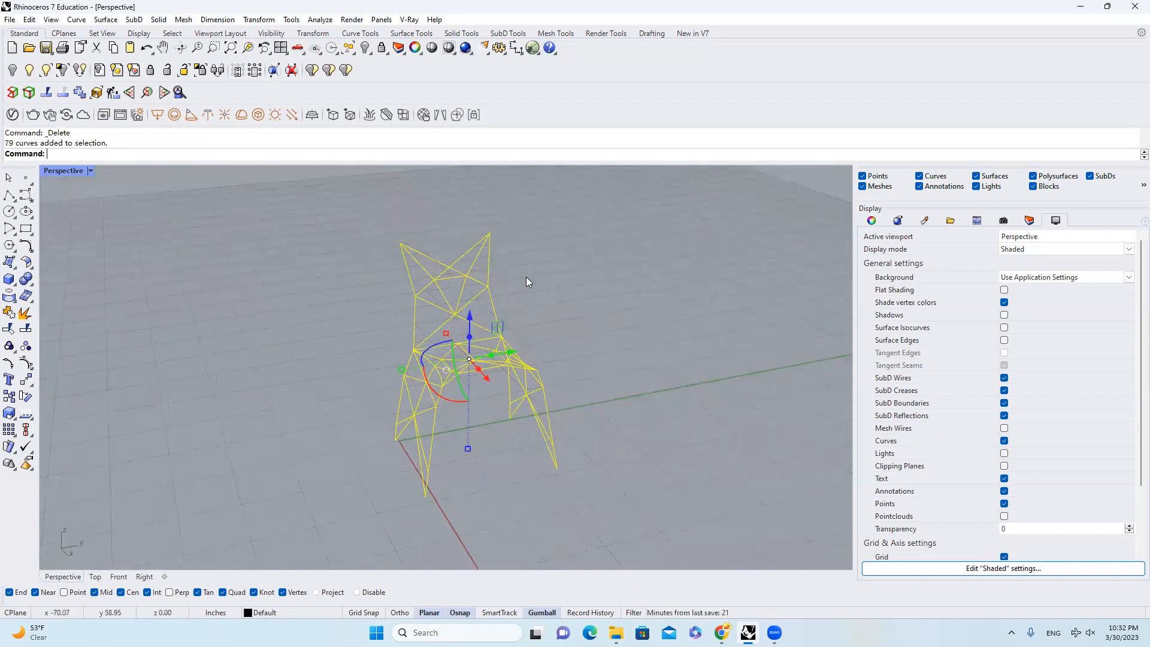
pyautogui.write('MultiPipe')
pyautogui.press('Return')
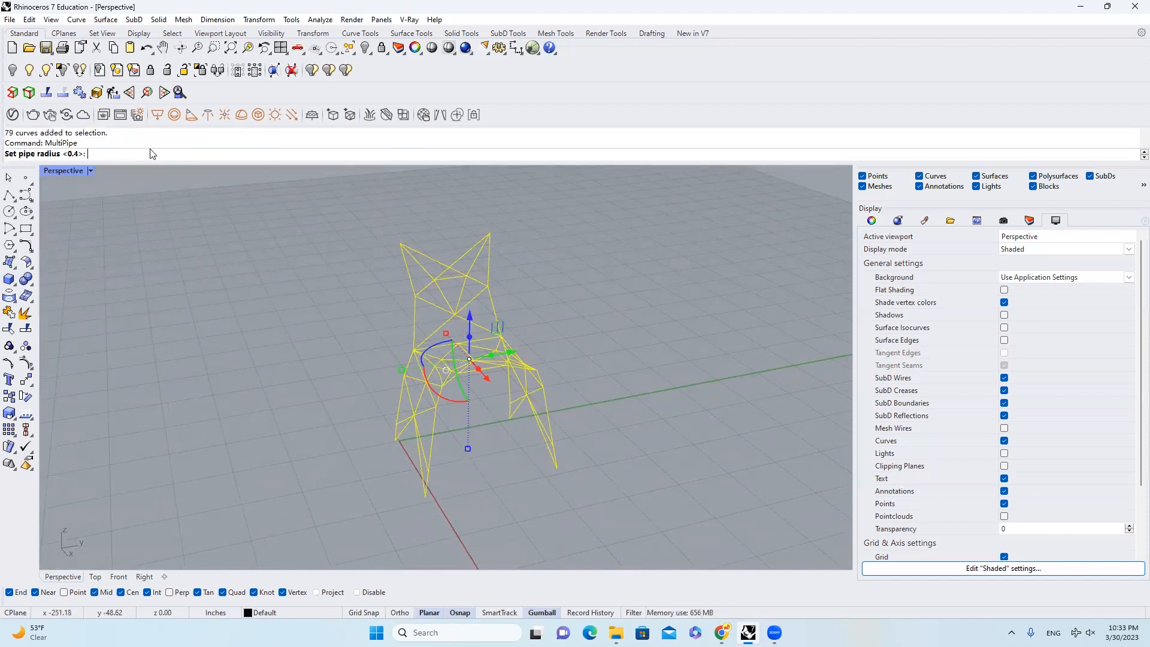
pyautogui.write('0')
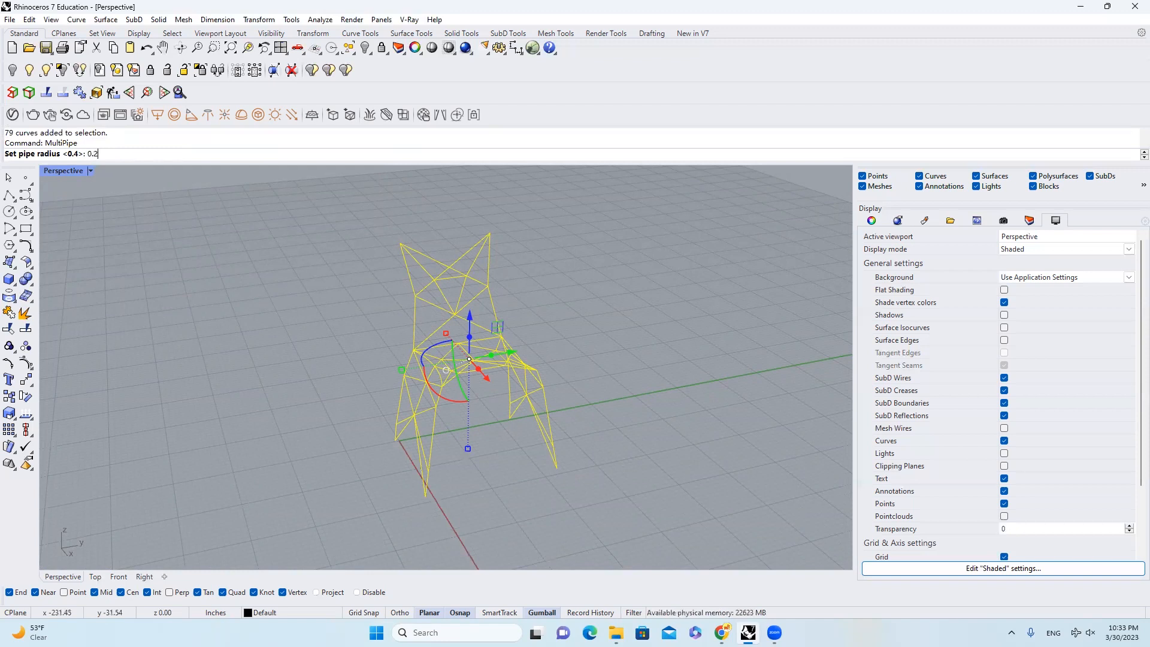
pyautogui.write('.2')
pyautogui.press('Return')
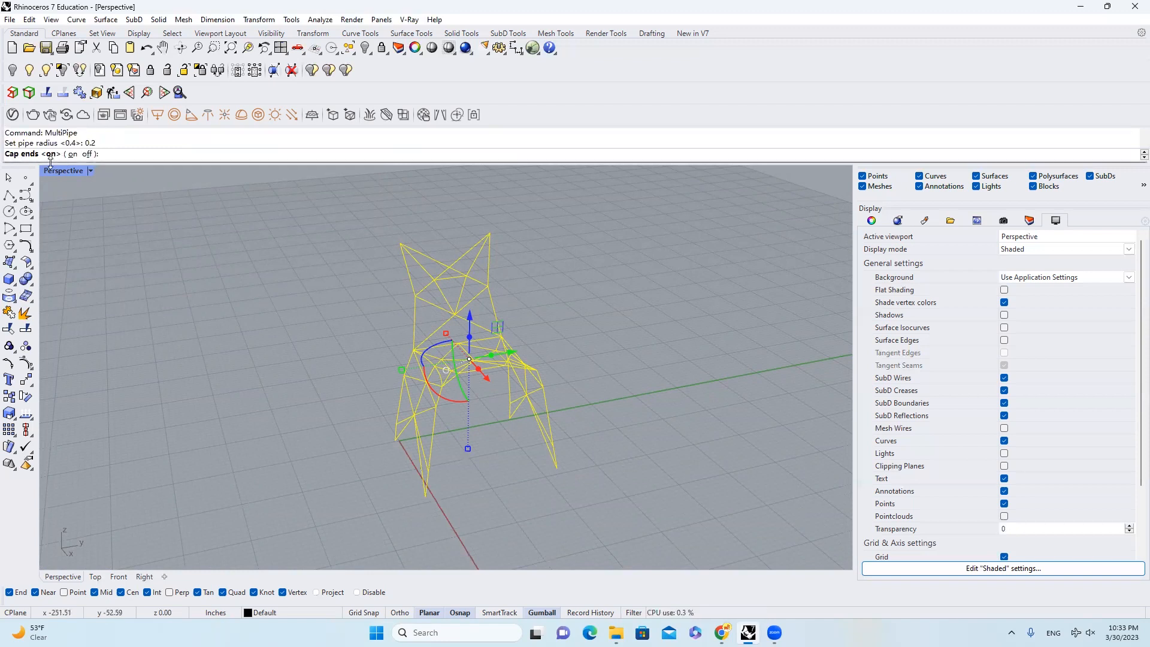
pyautogui.click(72, 155)
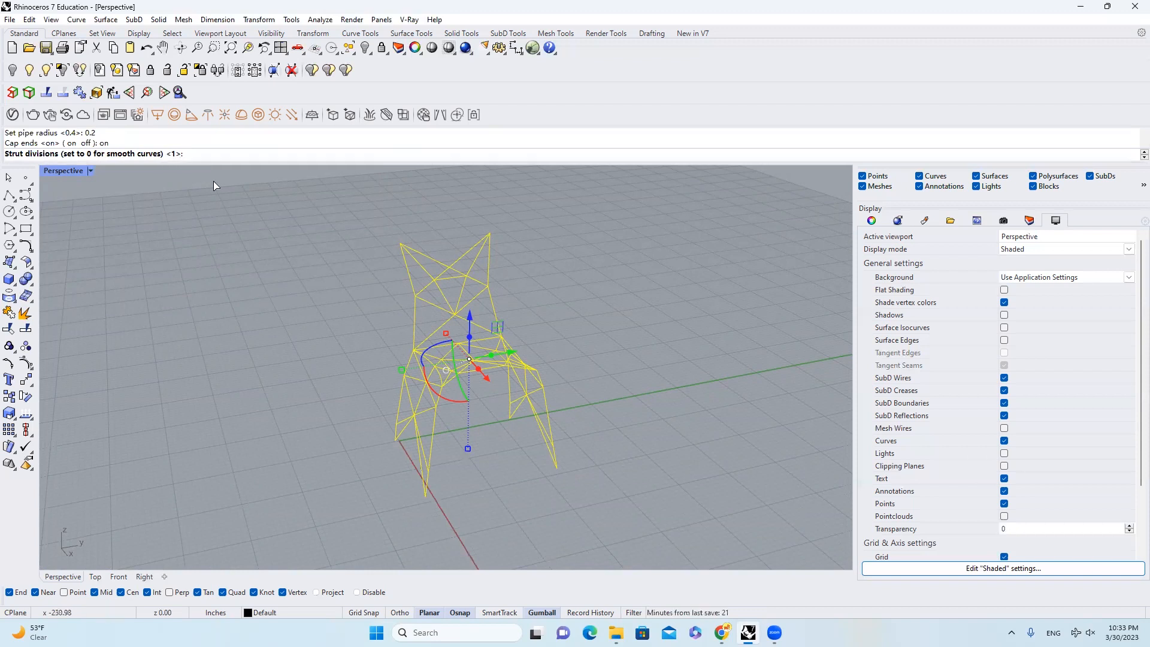
pyautogui.press('Return')
pyautogui.scroll(6, 482, 352)
pyautogui.scroll(2, 483, 354)
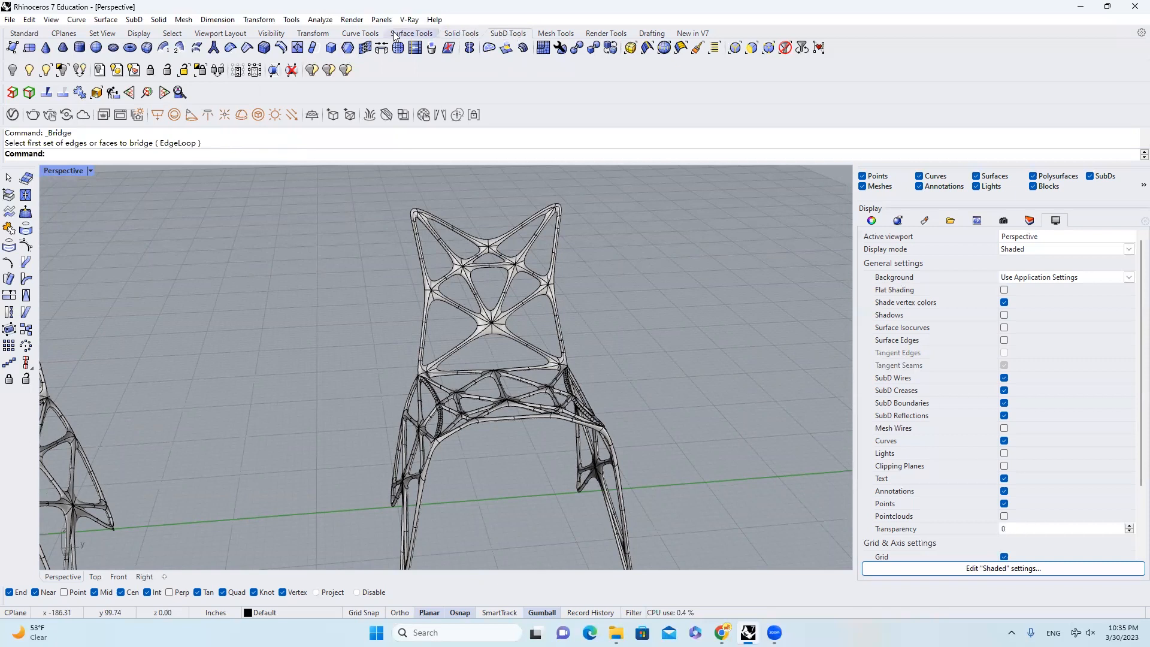
# Step: Bridge the inner face of the backrest's left outer rail to the facing side of the upper-left diagonal strut
pyautogui.click(382, 48)
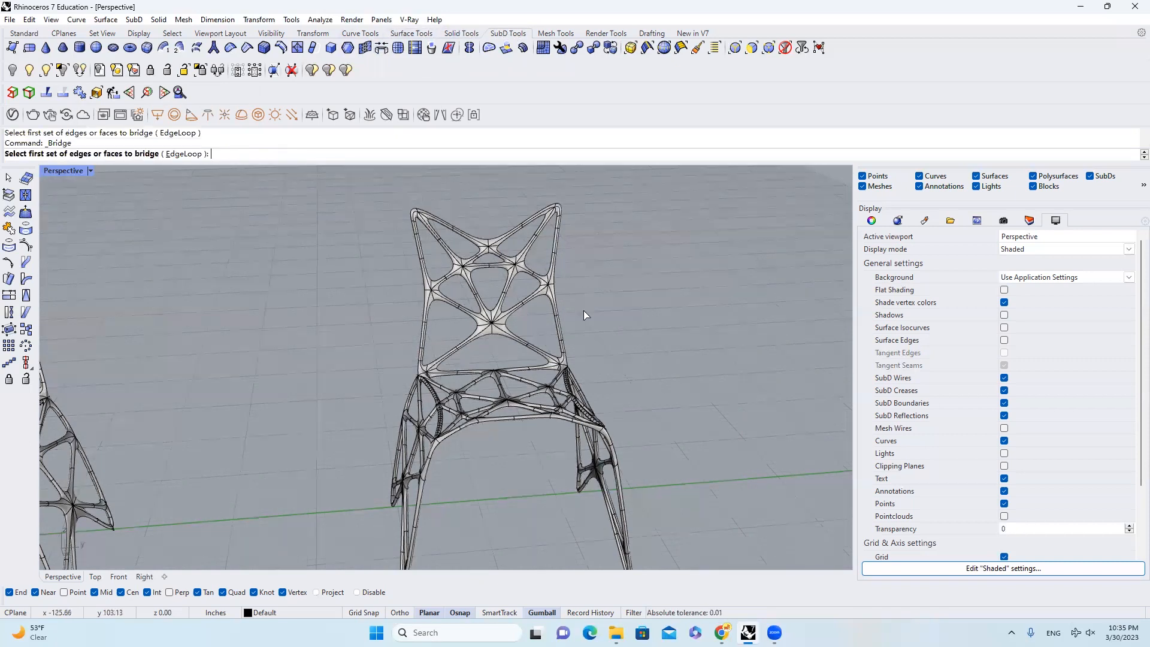
pyautogui.scroll(2, 584, 310)
pyautogui.scroll(2, 428, 296)
pyautogui.scroll(3, 376, 312)
pyautogui.scroll(3, 376, 313)
pyautogui.click(362, 304)
pyautogui.press('Return')
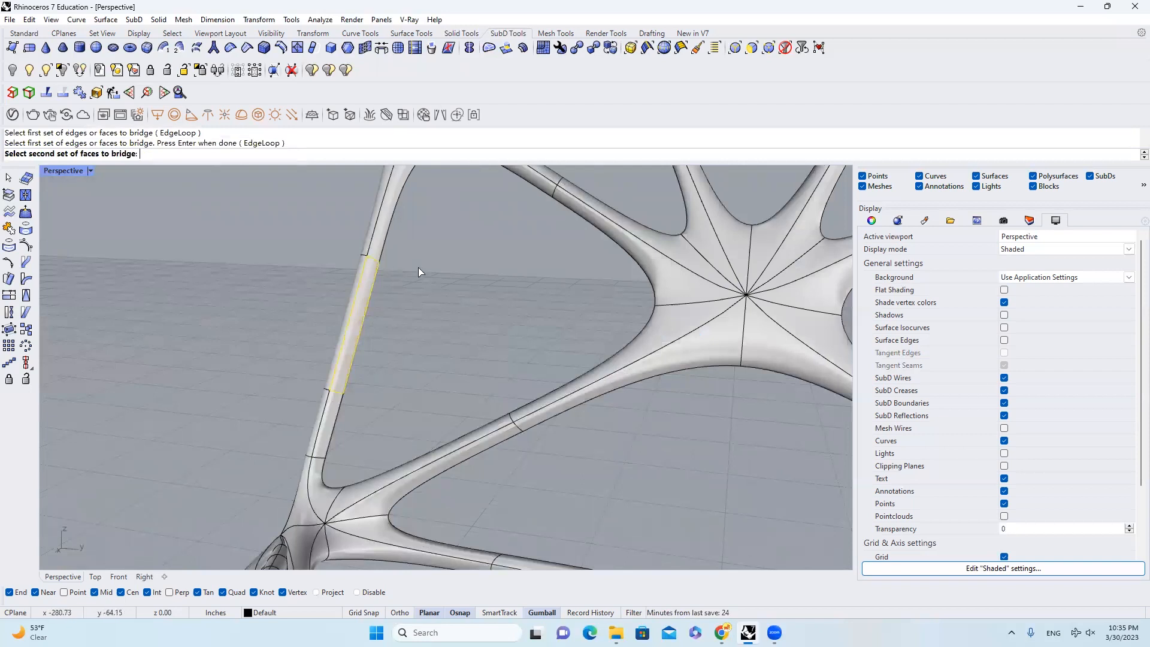
pyautogui.scroll(-2, 544, 301)
pyautogui.scroll(-2, 535, 432)
pyautogui.scroll(-2, 620, 342)
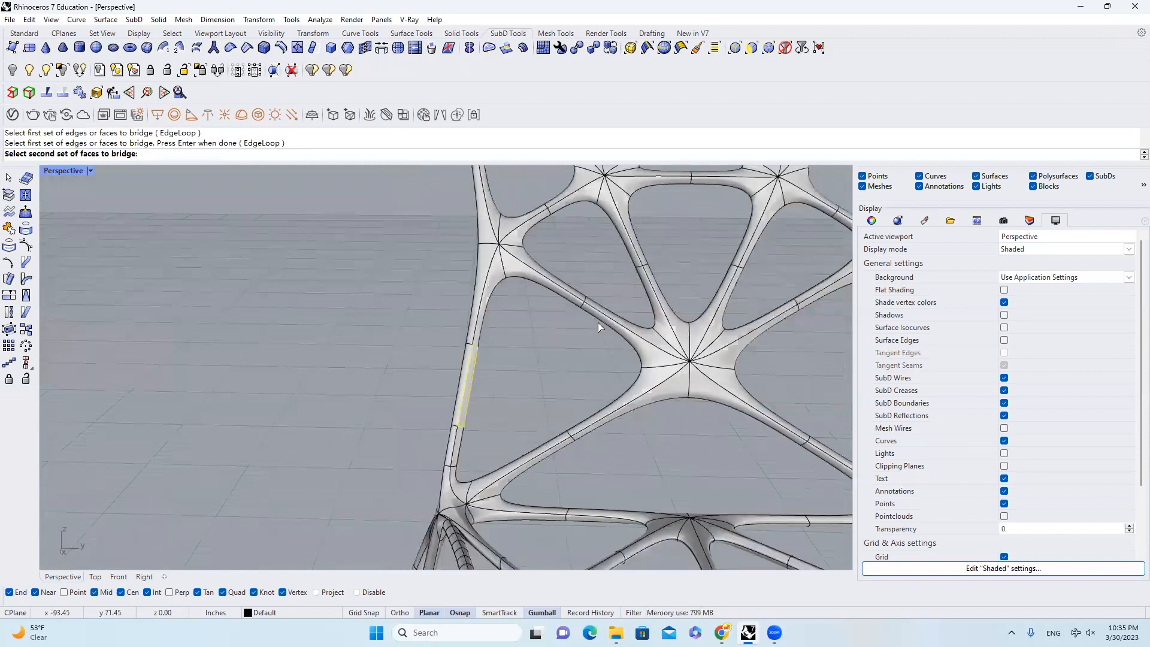
pyautogui.click(601, 321)
pyautogui.scroll(2, 631, 335)
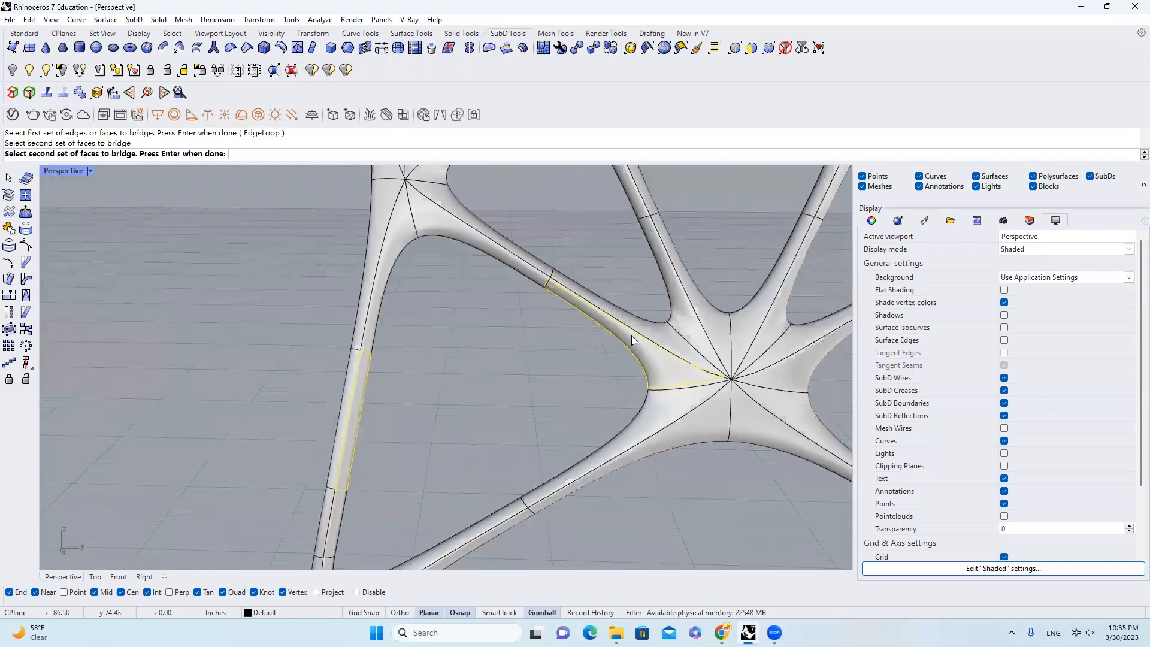
pyautogui.scroll(1, 632, 340)
pyautogui.press('Return')
pyautogui.press('Return')
pyautogui.scroll(-1, 552, 339)
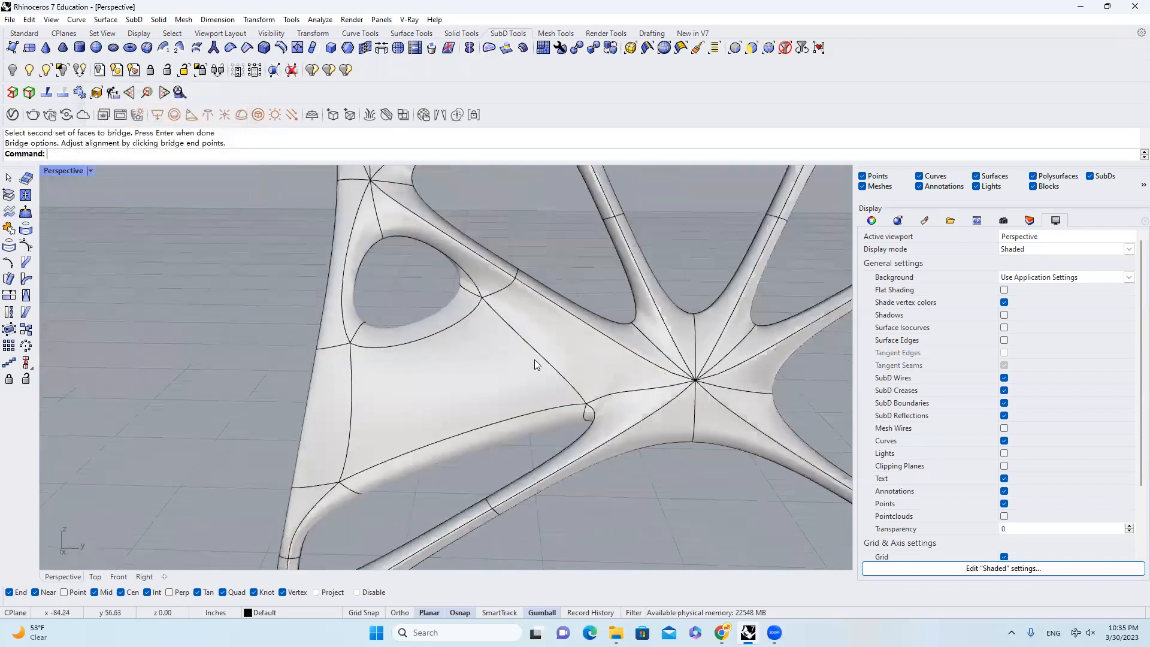
# Step: Examine the new bridged panel up close where it meets the outer rail and the central backrest joint
pyautogui.scroll(-3, 537, 364)
pyautogui.scroll(2, 548, 399)
pyautogui.scroll(2, 601, 348)
pyautogui.scroll(2, 598, 317)
pyautogui.scroll(-2, 662, 333)
pyautogui.scroll(2, 575, 337)
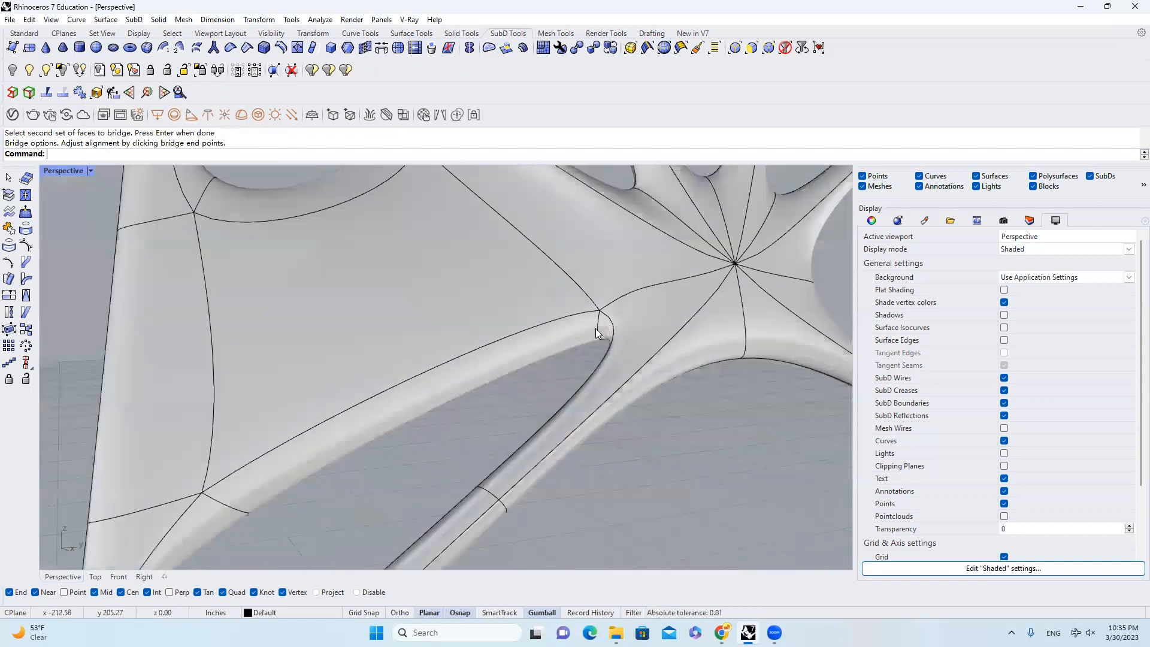
pyautogui.scroll(-2, 597, 333)
pyautogui.scroll(3, 543, 363)
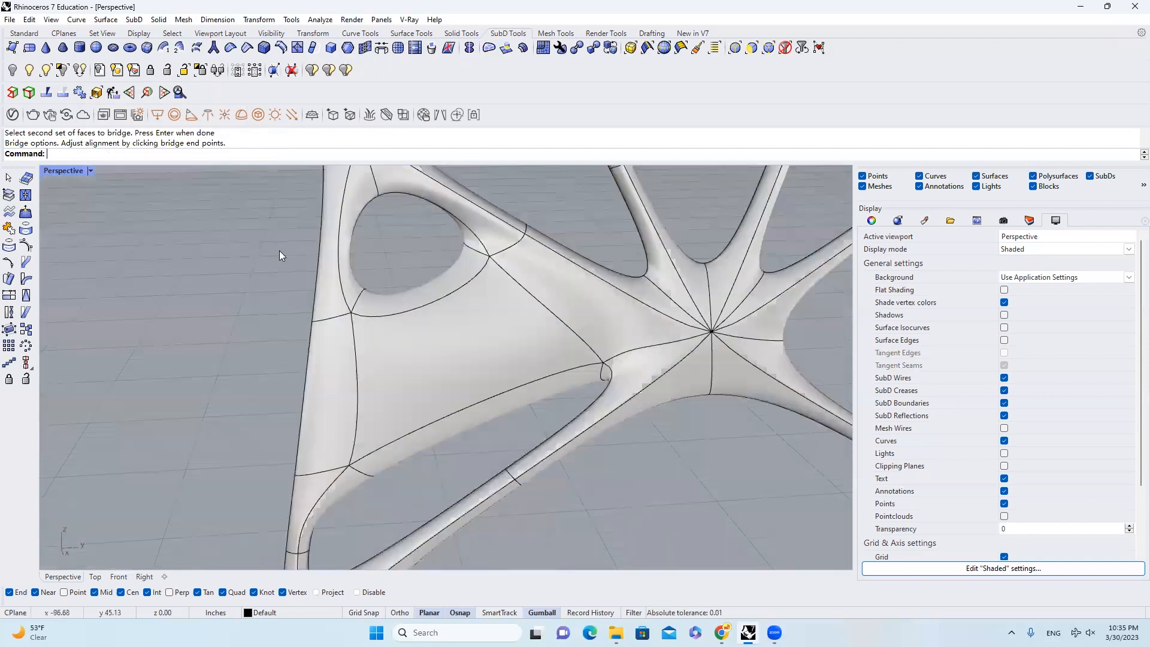
# Step: Insert a full edge loop around the left bridged panel, offset from its outer-rail edge toward the middle, with BothSides=No and OffsetMode=Absolute
pyautogui.click(281, 52)
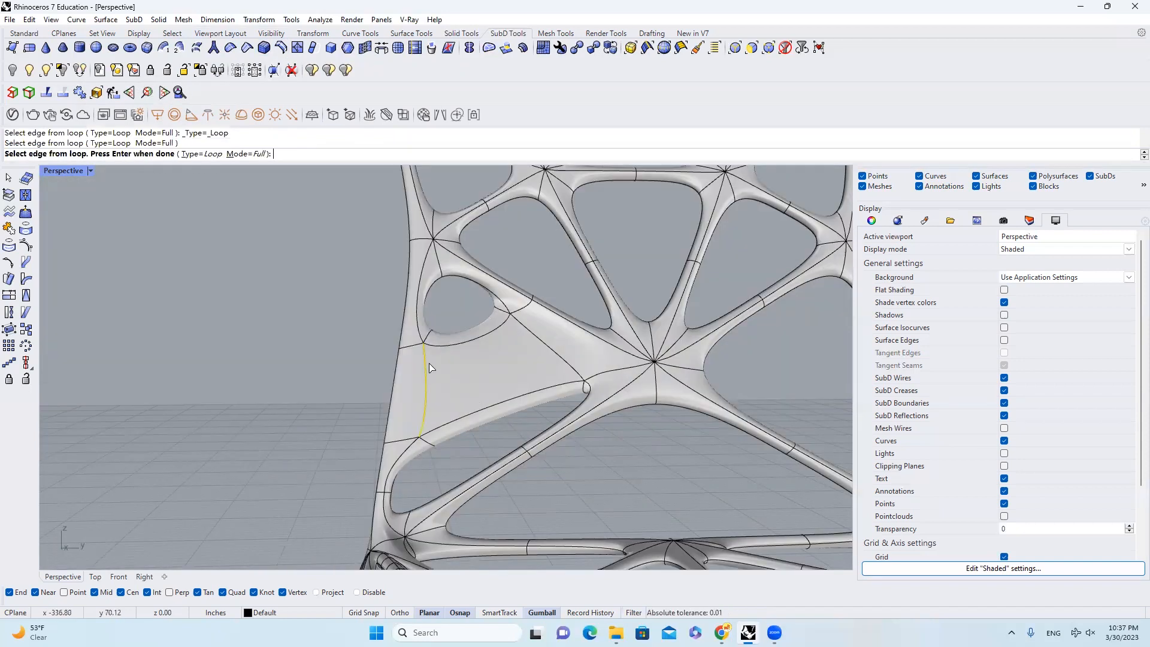
pyautogui.click(428, 341)
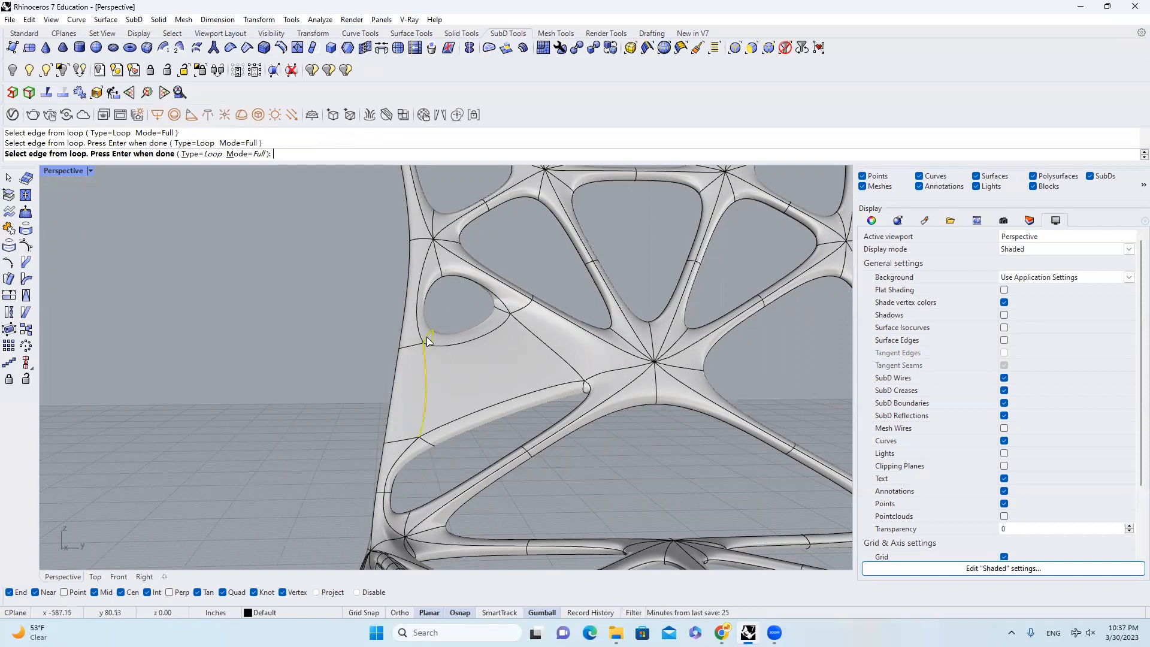
pyautogui.click(427, 442)
pyautogui.moveTo(411, 407); pyautogui.dragTo(373, 393, button='right')
pyautogui.scroll(5, 532, 383)
pyautogui.click(483, 382)
pyautogui.scroll(-6, 475, 373)
pyautogui.moveTo(449, 385); pyautogui.dragTo(442, 362, button='right')
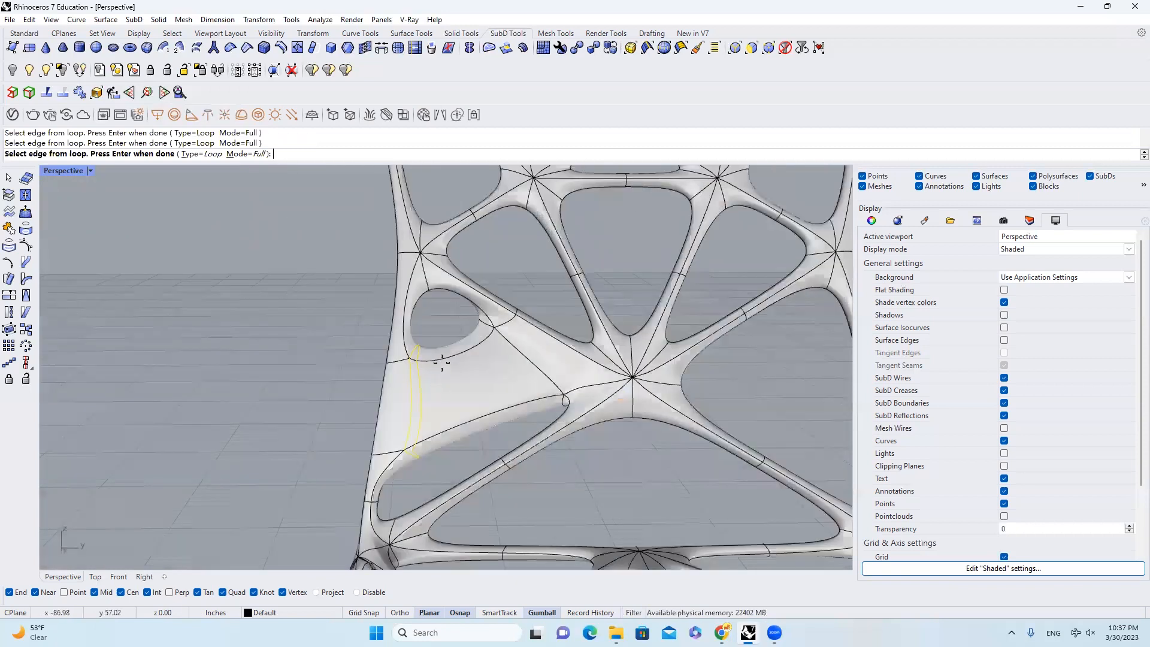
pyautogui.press('Return')
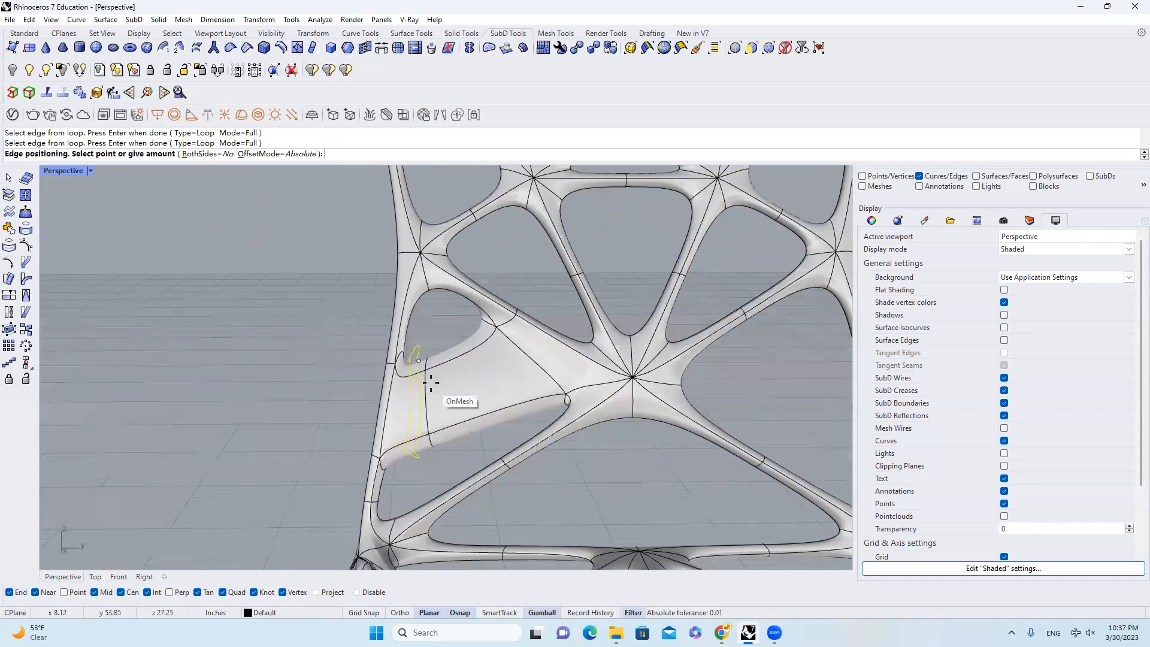
pyautogui.click(457, 379)
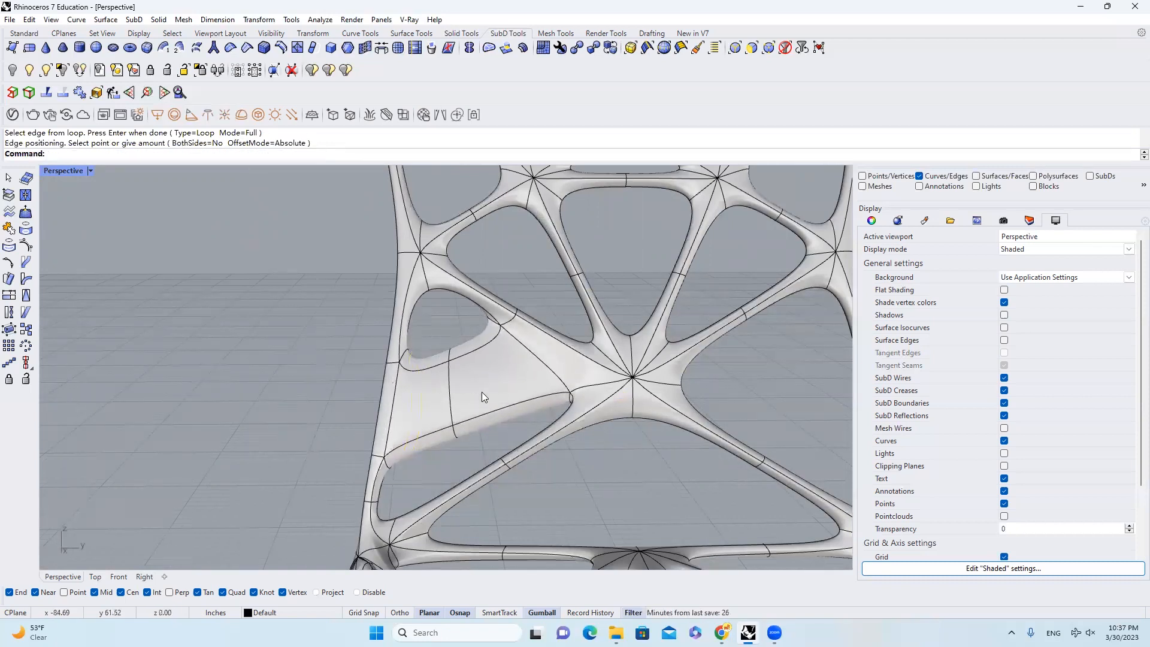
# Step: Select the inserted edge loop on the left panel and scale it vertically to narrow the panel's middle
pyautogui.scroll(3, 471, 405)
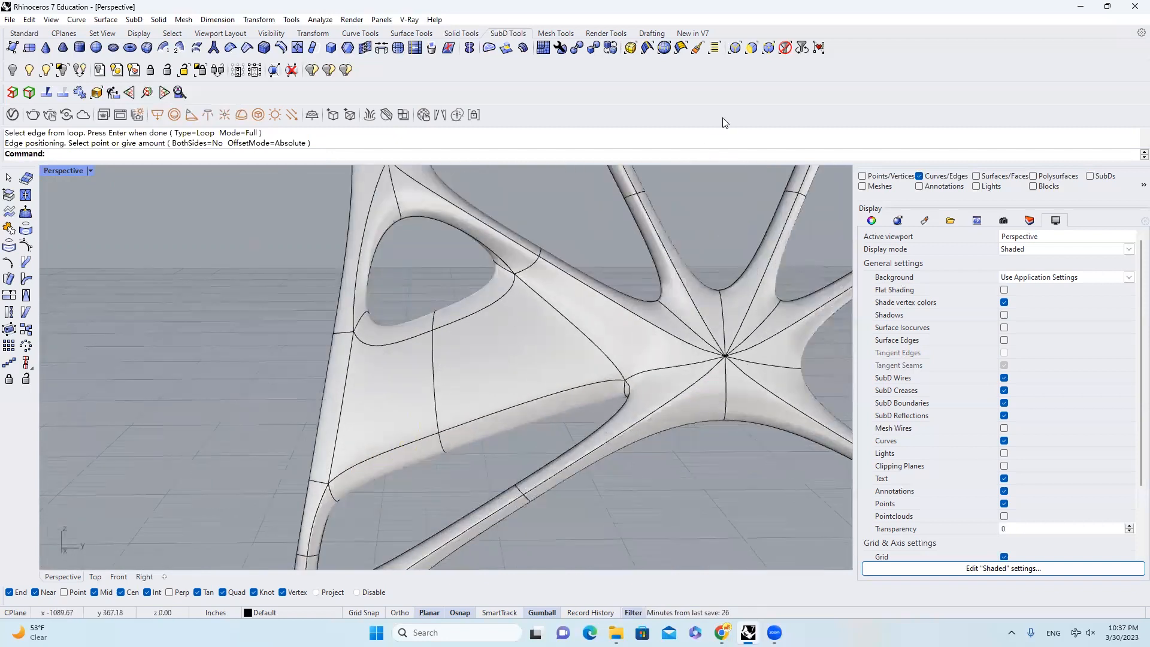
pyautogui.click(735, 49)
pyautogui.doubleClick(432, 337)
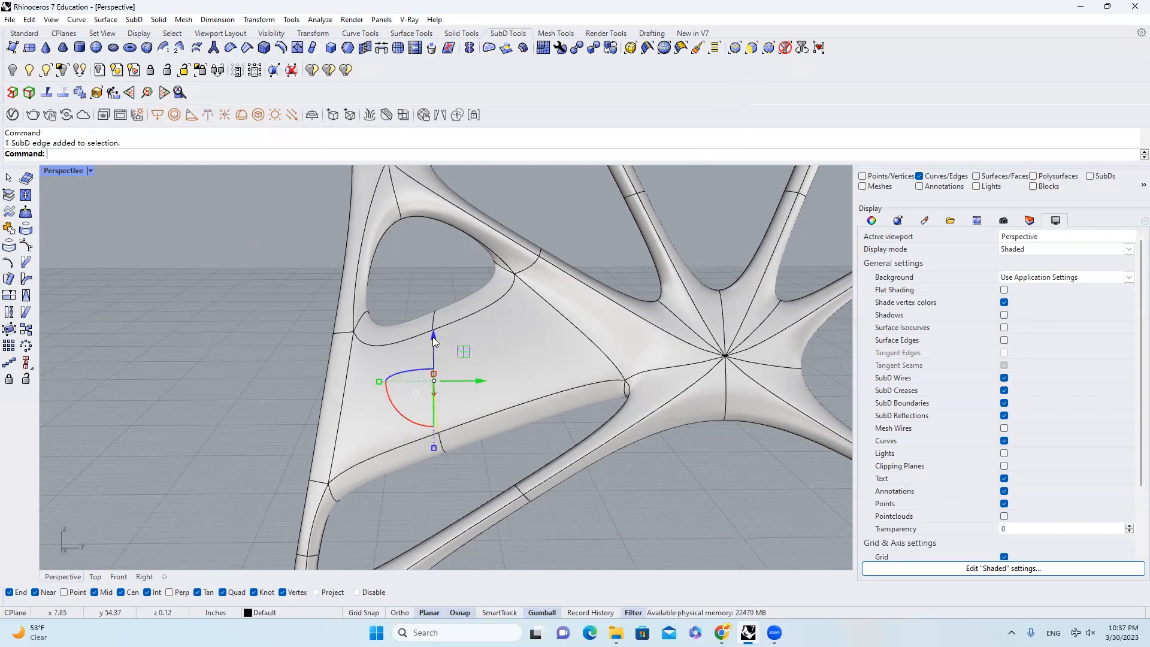
pyautogui.moveTo(485, 333); pyautogui.dragTo(454, 391, button='right')
pyautogui.moveTo(443, 468); pyautogui.dragTo(442, 404)
pyautogui.moveTo(633, 328); pyautogui.dragTo(532, 319, button='right')
pyautogui.scroll(-6, 385, 393)
pyautogui.scroll(4, 538, 359)
pyautogui.scroll(-2, 525, 336)
pyautogui.click(525, 335)
# Step: Bridge the upper-right diagonal strut's lower face to the inner face of the backrest's right outer rail
pyautogui.scroll(8, 532, 319)
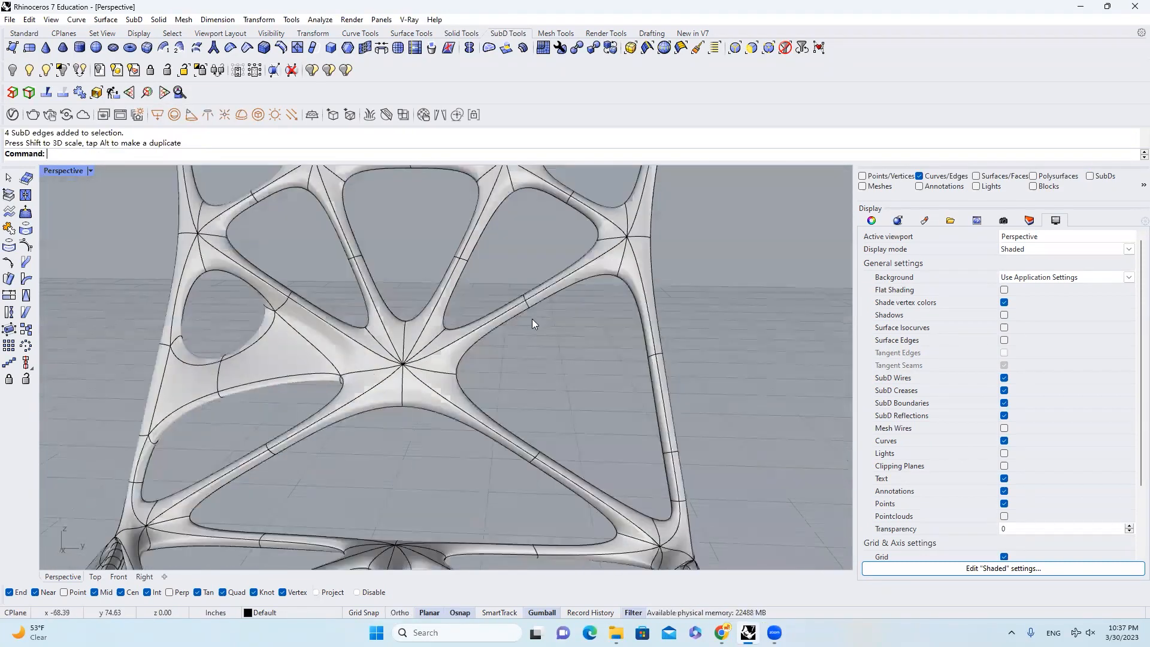
pyautogui.rightClick(543, 288)
pyautogui.click(524, 274)
pyautogui.scroll(-6, 528, 271)
pyautogui.scroll(2, 623, 318)
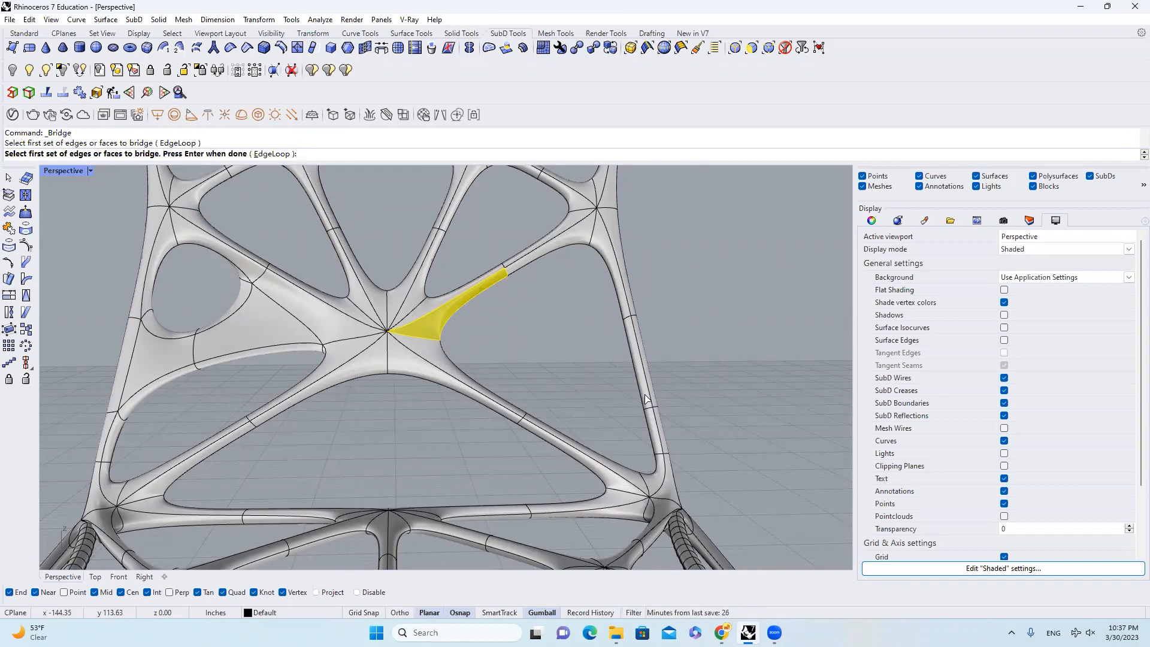
pyautogui.rightClick(647, 393)
pyautogui.click(646, 389)
pyautogui.rightClick(646, 389)
pyautogui.click(536, 335)
# Step: Insert a full edge loop around the right bridged panel, offset from its outer-rail edge toward the middle
pyautogui.click(294, 48)
pyautogui.click(616, 355)
pyautogui.click(610, 279)
pyautogui.scroll(4, 610, 336)
pyautogui.click(617, 376)
pyautogui.moveTo(616, 377); pyautogui.dragTo(585, 333, button='right')
pyautogui.rightClick(545, 330)
pyautogui.click(535, 325)
pyautogui.scroll(-2, 587, 320)
pyautogui.scroll(-5, 585, 333)
pyautogui.moveTo(629, 269); pyautogui.dragTo(677, 293, button='right')
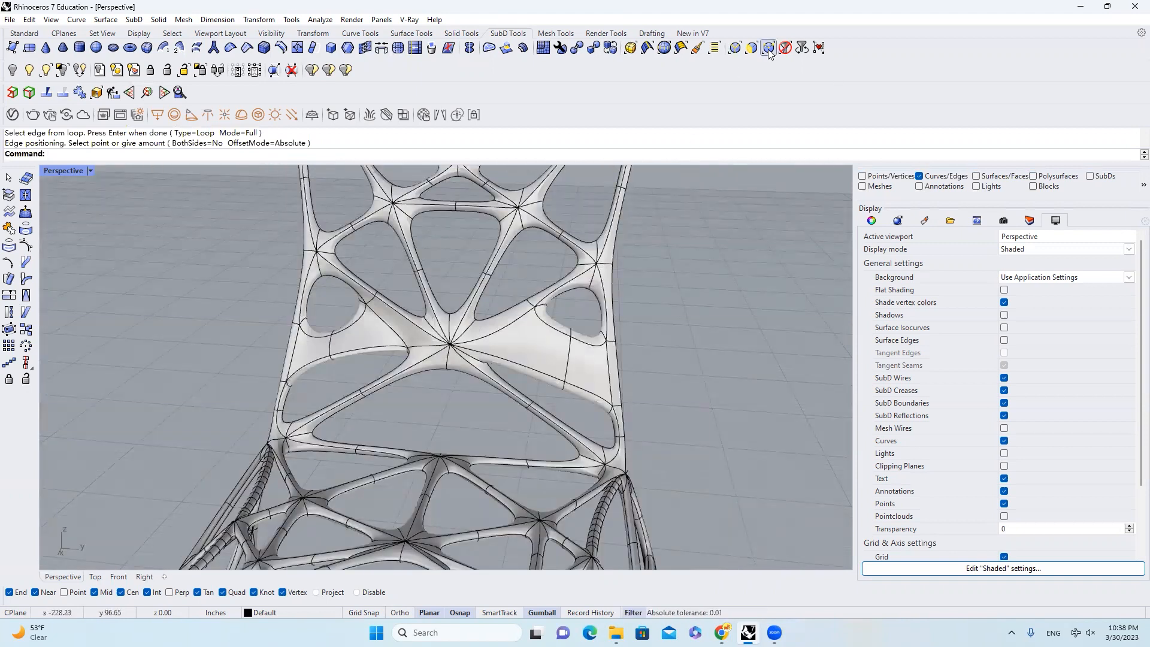
pyautogui.click(580, 346)
pyautogui.press('Escape')
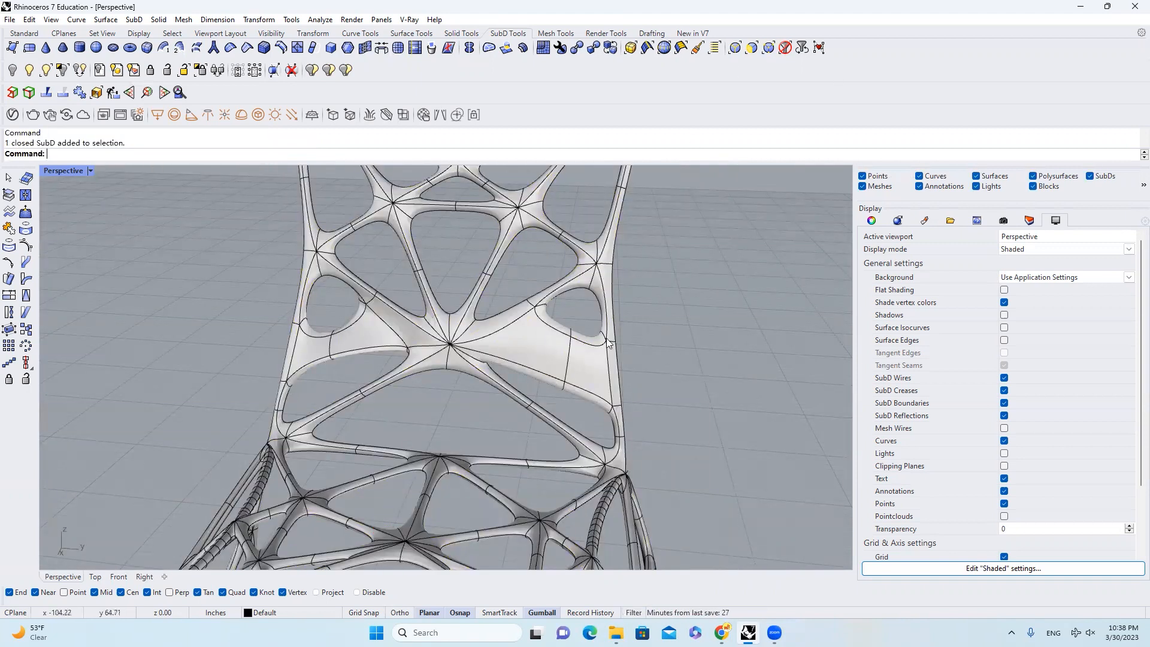
pyautogui.click(582, 395)
pyautogui.scroll(-2, 563, 330)
pyautogui.scroll(3, 572, 338)
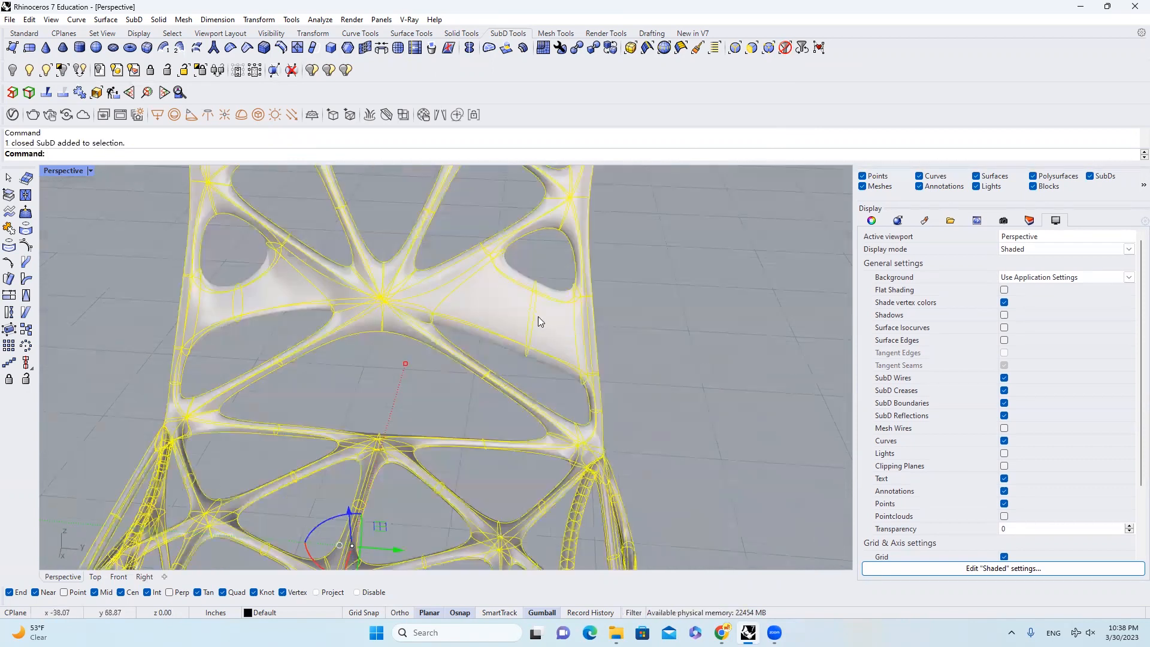
pyautogui.press('Escape')
pyautogui.scroll(-3, 469, 392)
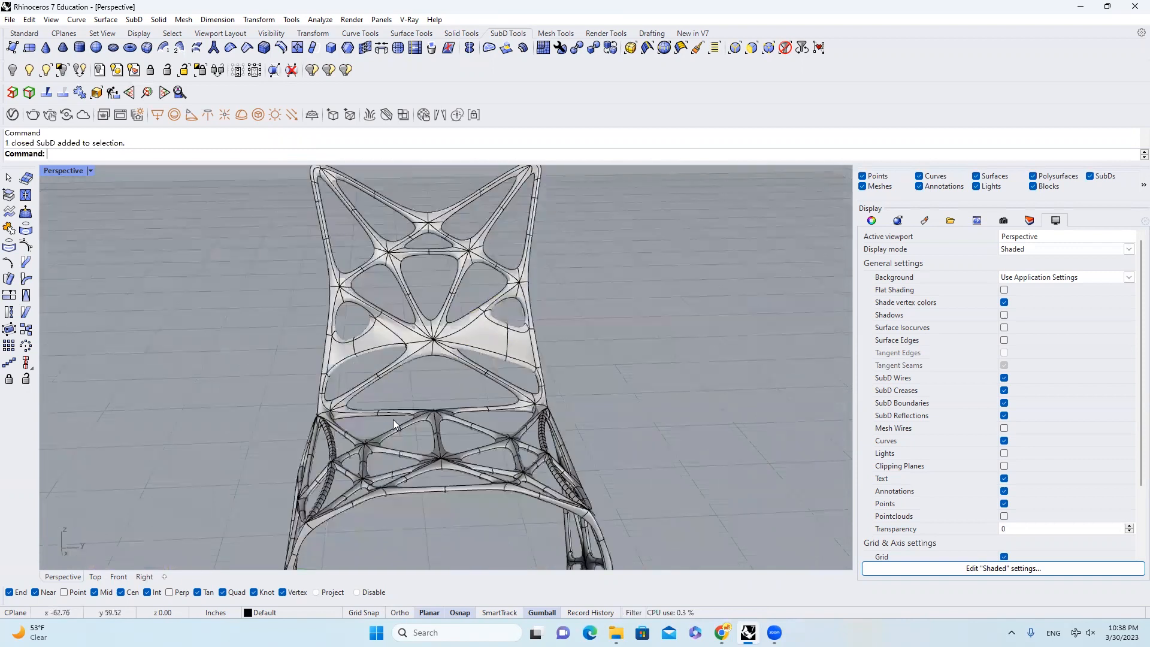
pyautogui.scroll(3, 511, 393)
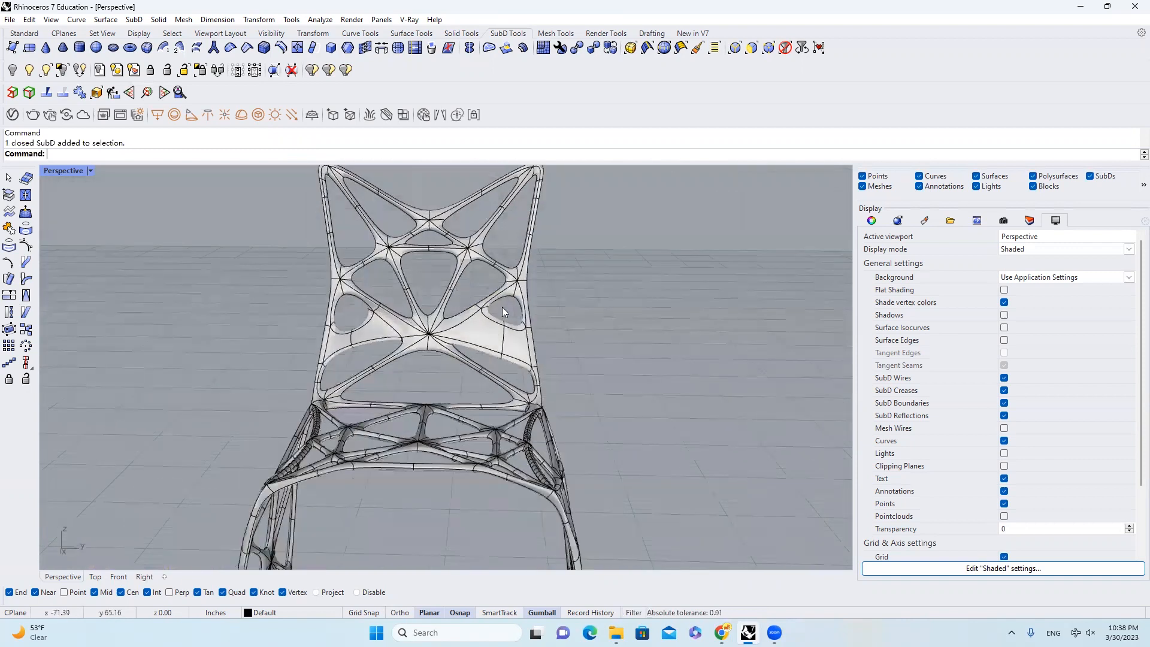
pyautogui.scroll(2, 496, 326)
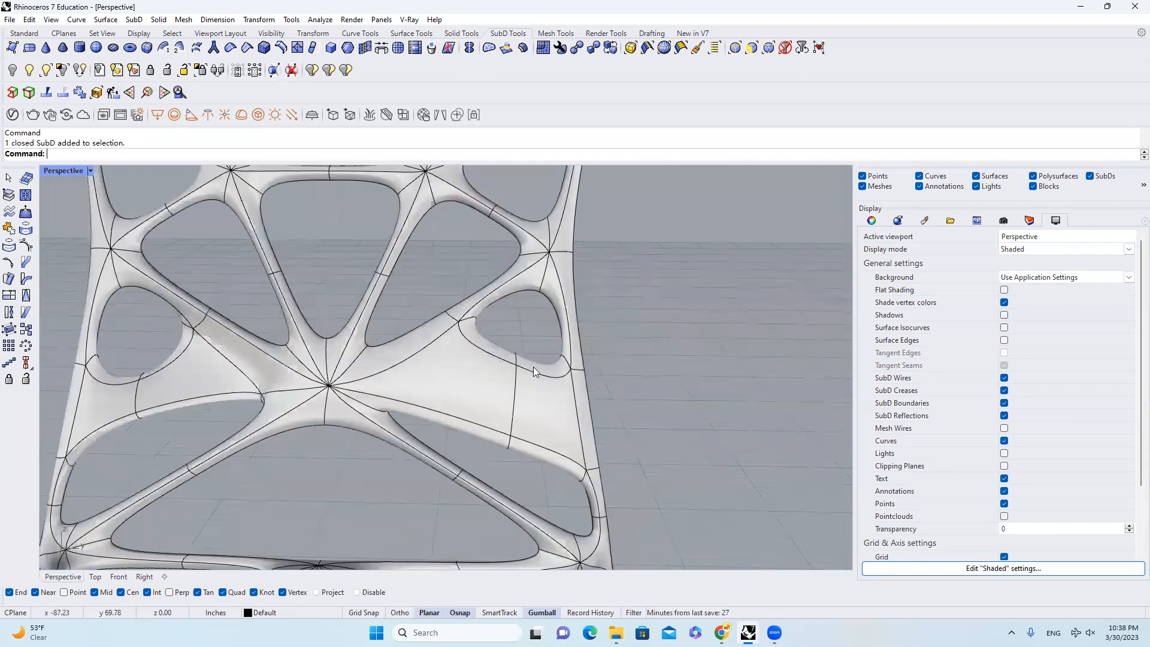
# Step: Toggle the chair SubD to its flat, faceted display and bring the backrest panels into view
pyautogui.click(501, 378)
pyautogui.press('Tab')
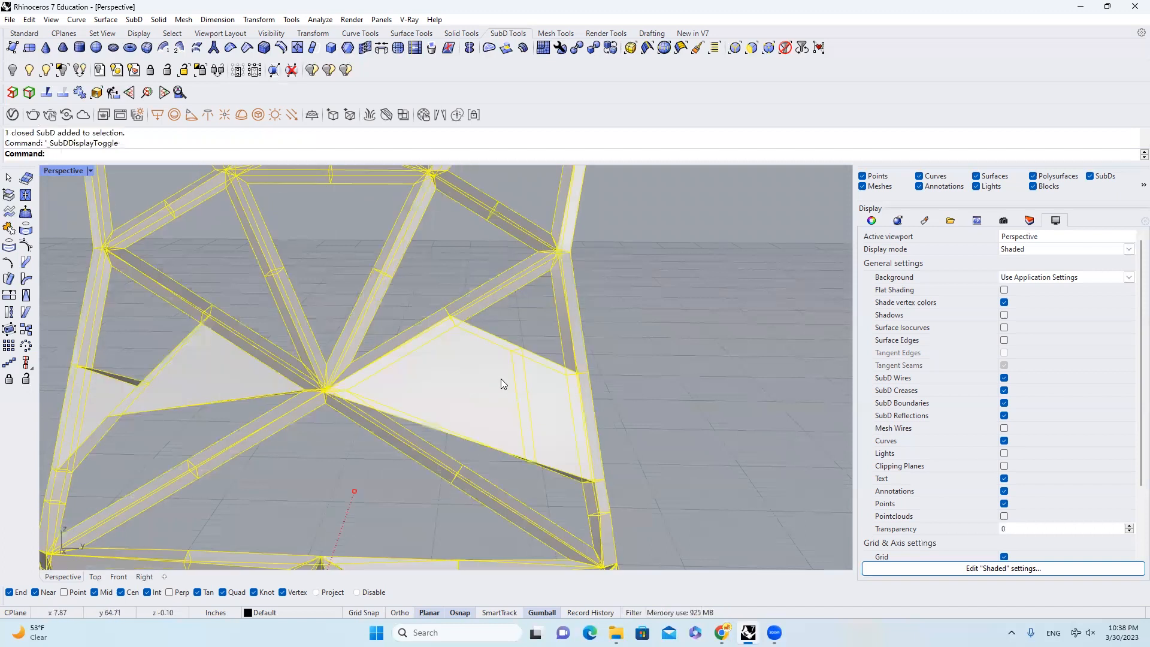
pyautogui.scroll(-2, 501, 378)
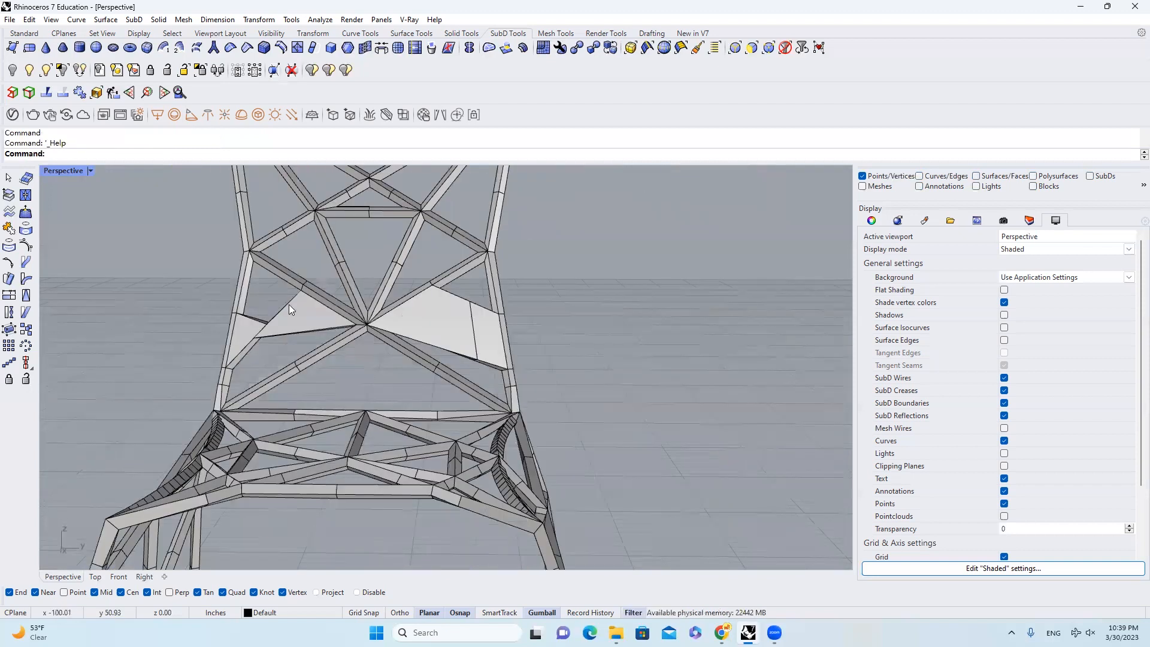
pyautogui.scroll(2, 289, 305)
# Step: Draw a polyline through the corner vertices of the inserted edge loop around the narrowed left backrest panel
pyautogui.click(30, 33)
pyautogui.click(9, 196)
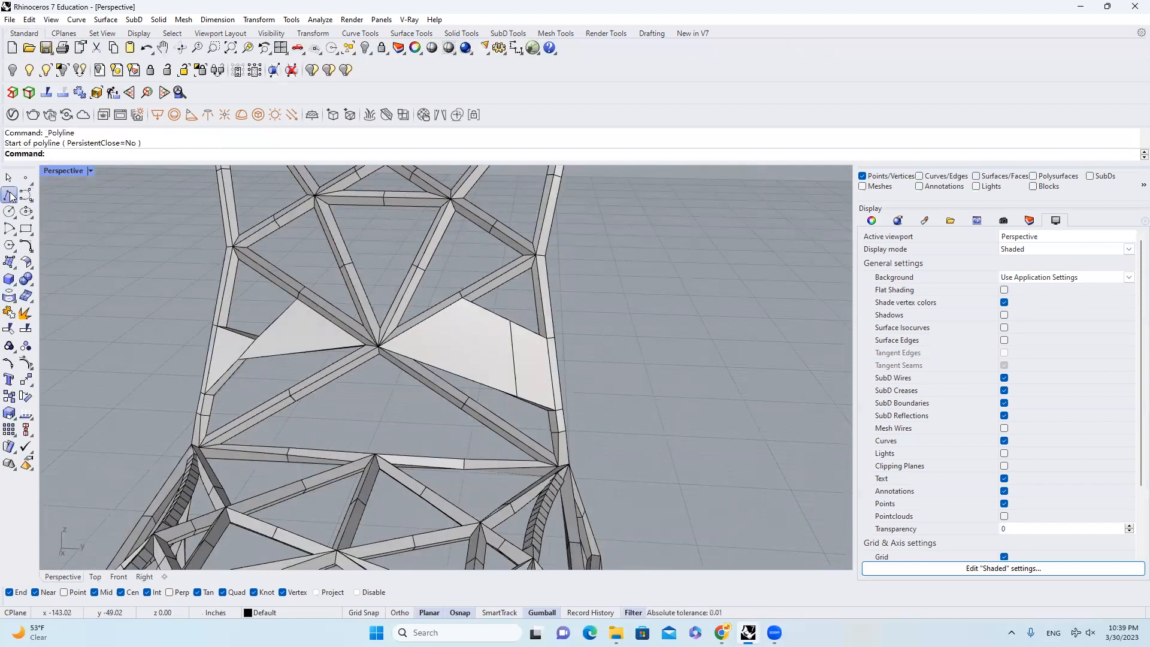
pyautogui.scroll(4, 246, 356)
pyautogui.click(246, 356)
pyautogui.moveTo(257, 393); pyautogui.dragTo(572, 331, button='right')
pyautogui.click(686, 313)
pyautogui.click(660, 300)
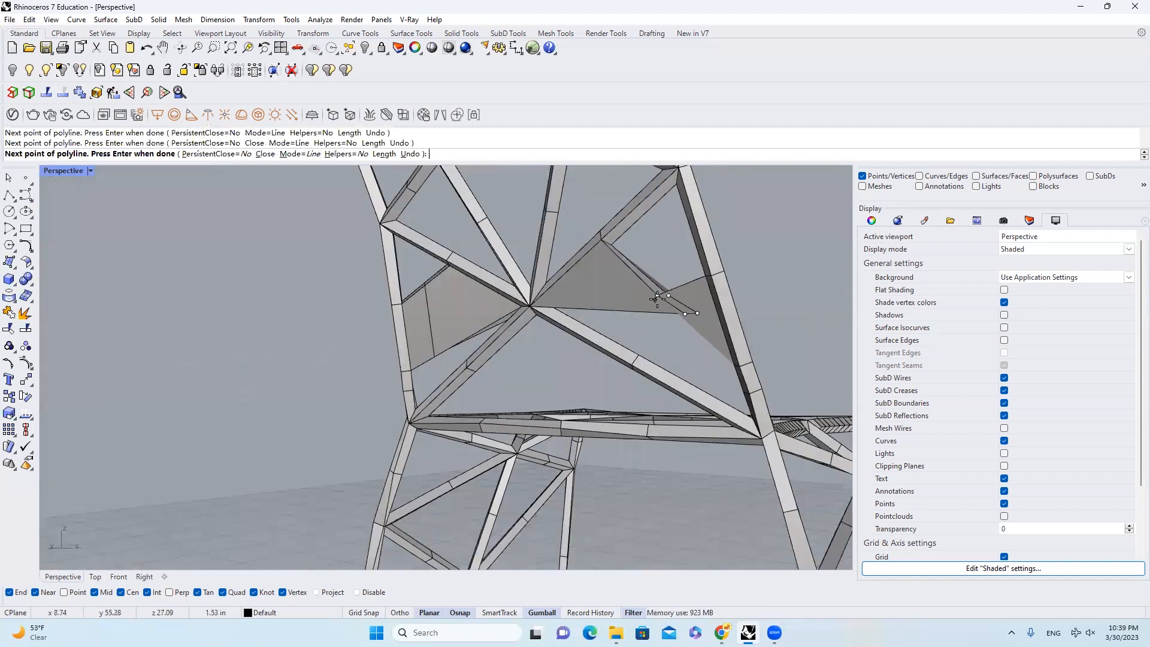
pyautogui.click(668, 296)
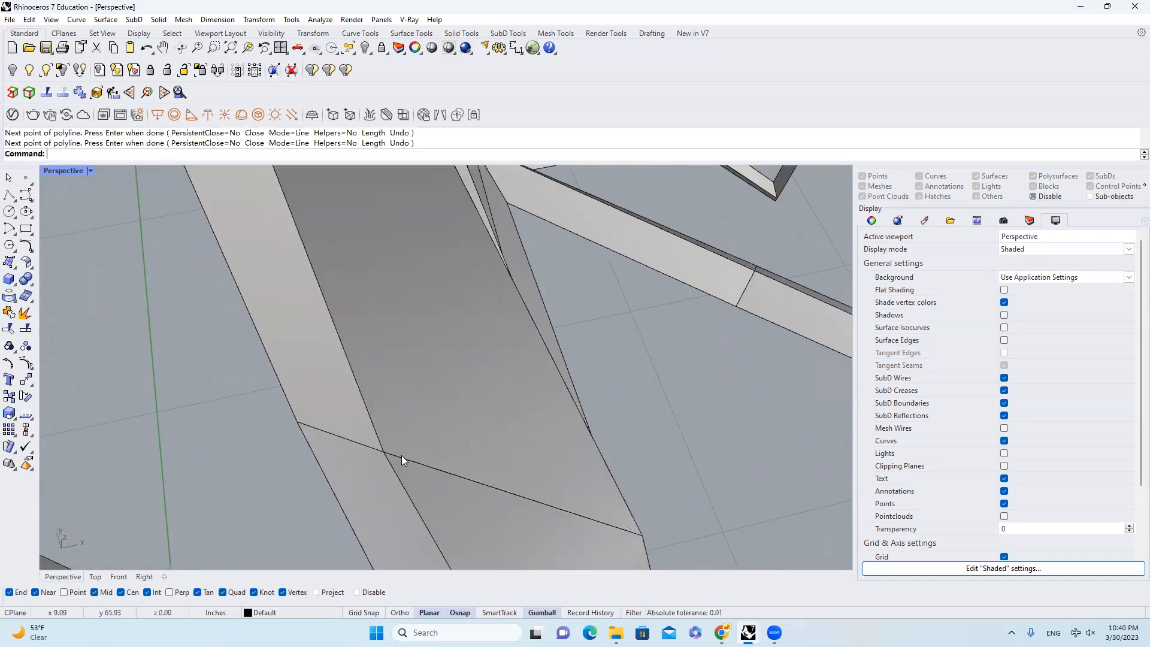
# Step: Mirror the guide polyline from the narrowed backrest panel across the chair's centreline onto the opposite panel
pyautogui.click(402, 457)
pyautogui.click(437, 487)
pyautogui.scroll(-3, 505, 413)
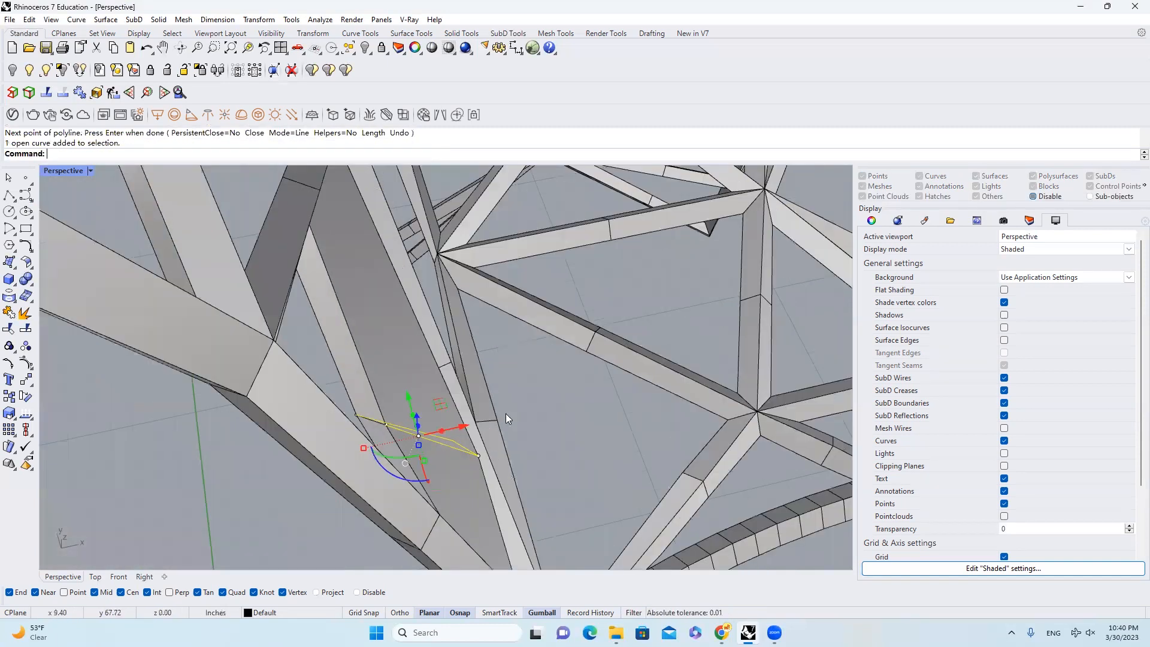
pyautogui.moveTo(351, 358); pyautogui.dragTo(546, 400, button='right')
pyautogui.write('mi')
pyautogui.press('Return')
pyautogui.click(528, 366)
pyautogui.keyDown('shift'); pyautogui.click(554, 432); pyautogui.keyUp('shift')
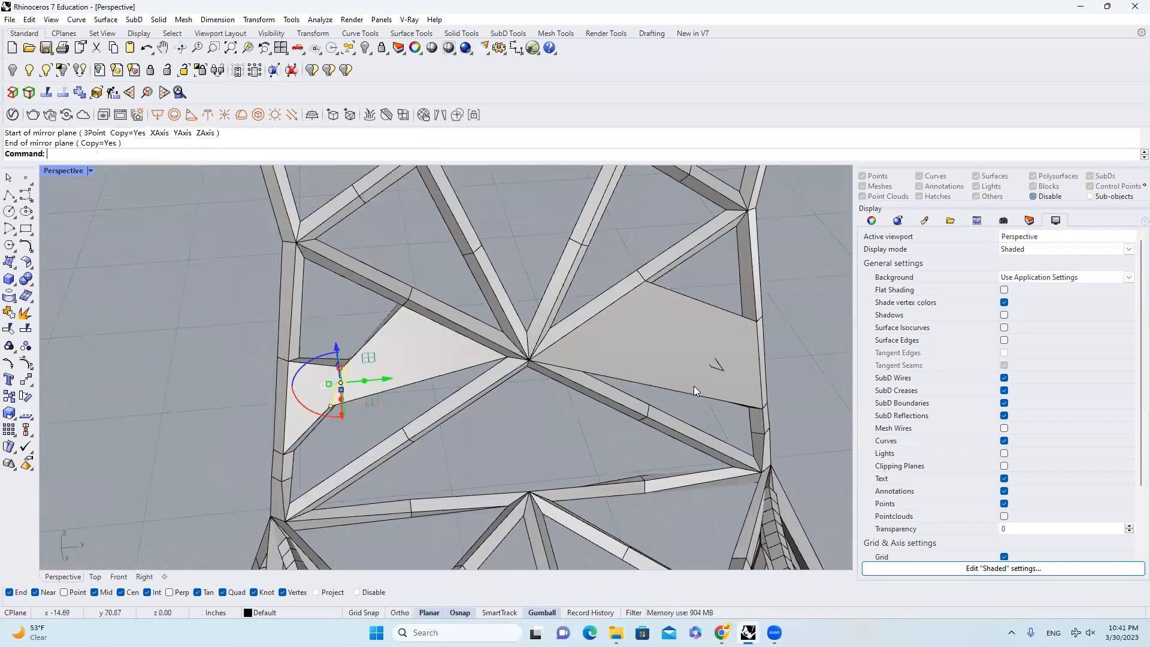
# Step: Insert a full edge loop around the opposite bridged backrest panel, offset inward from its outer-rail edge, with the SubD in smooth display
pyautogui.click(694, 386)
pyautogui.scroll(4, 694, 386)
pyautogui.moveTo(595, 339); pyautogui.dragTo(551, 303, button='right')
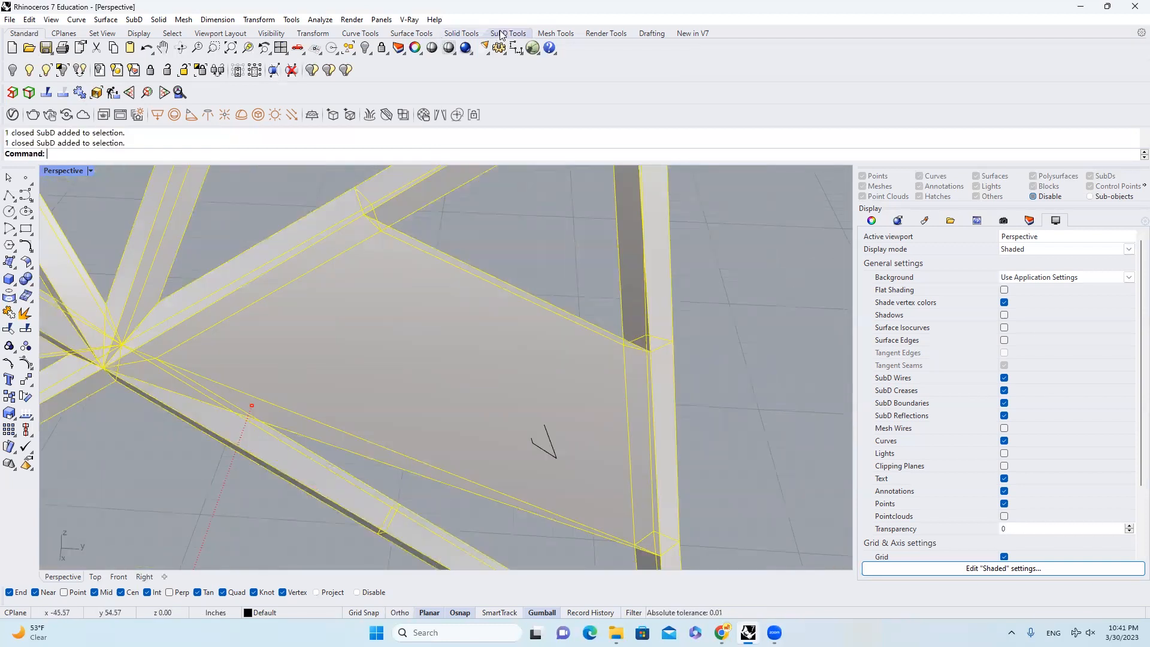
pyautogui.click(503, 35)
pyautogui.press('Tab')
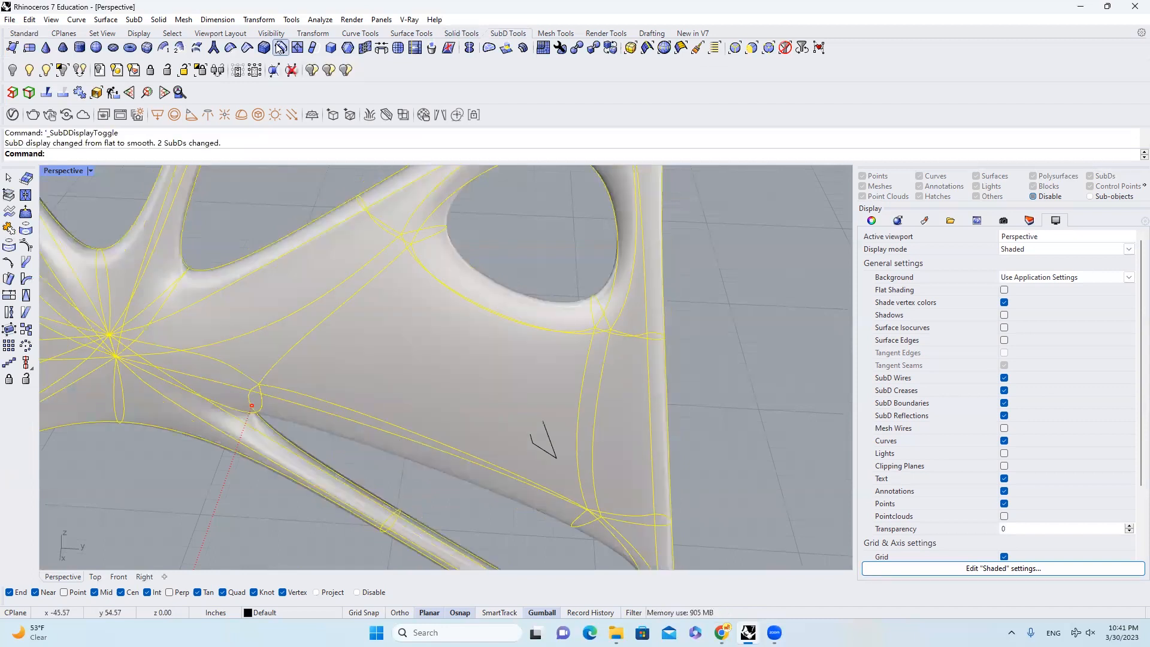
pyautogui.click(279, 48)
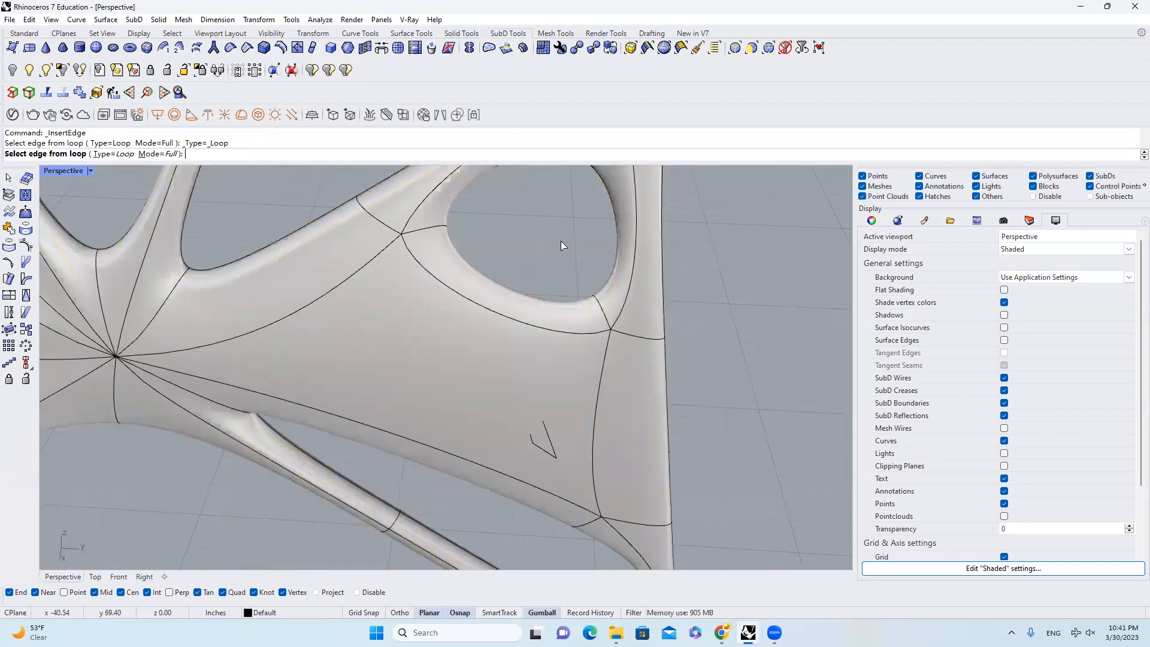
pyautogui.click(608, 353)
pyautogui.click(608, 320)
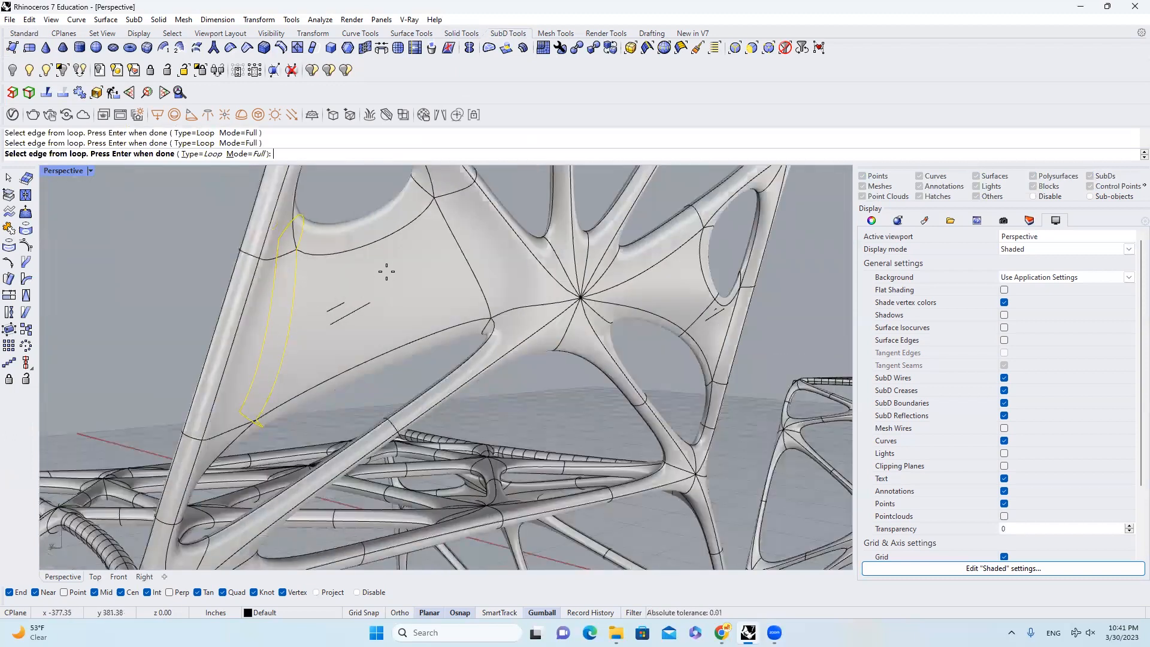
pyautogui.press('Return')
pyautogui.click(381, 282)
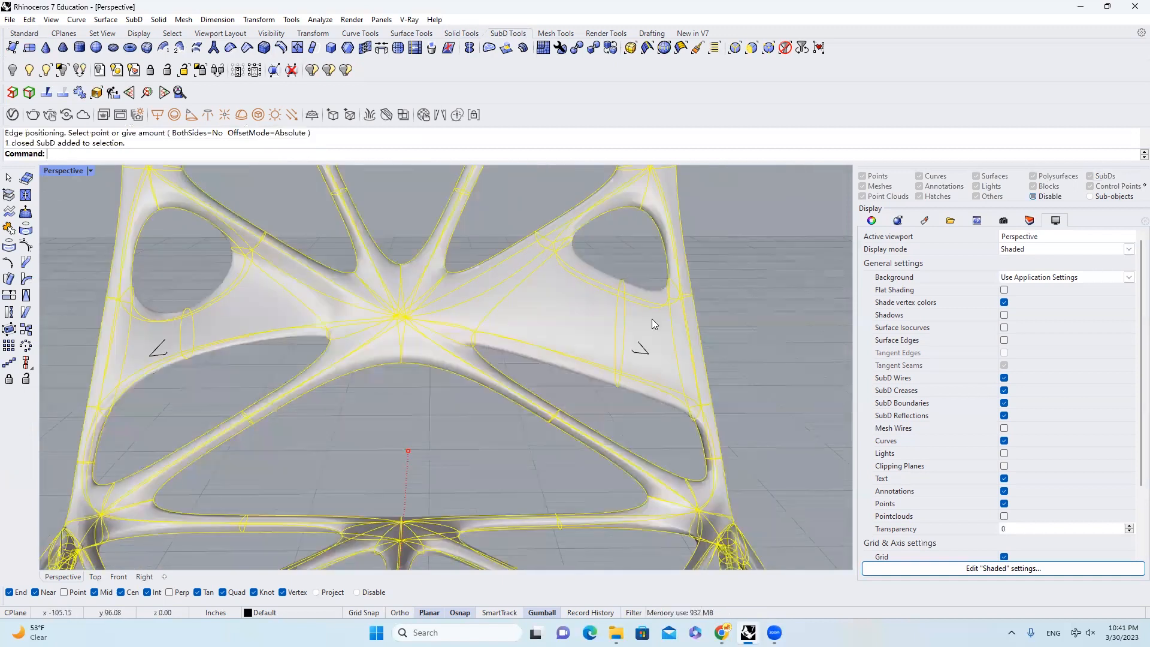
# Step: In flat SubD display, move the new loop's lower front vertex onto the matching corner of the mirrored polyline
pyautogui.press('Tab')
pyautogui.press('Escape')
pyautogui.scroll(3, 653, 406)
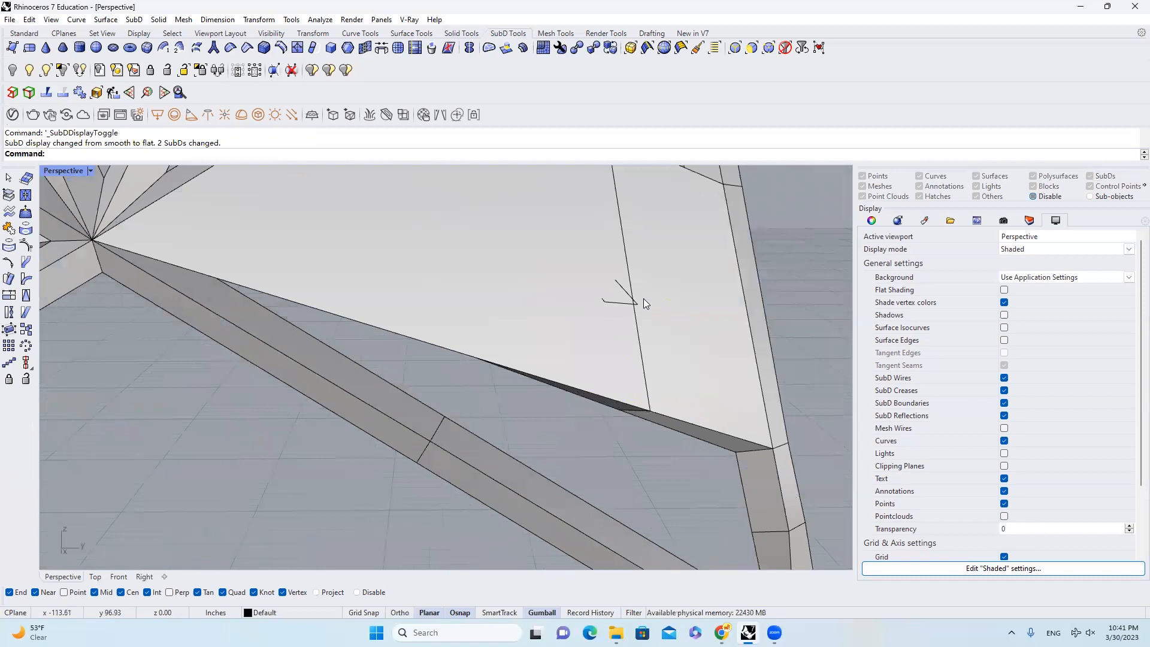
pyautogui.scroll(-2, 654, 293)
pyautogui.click(769, 49)
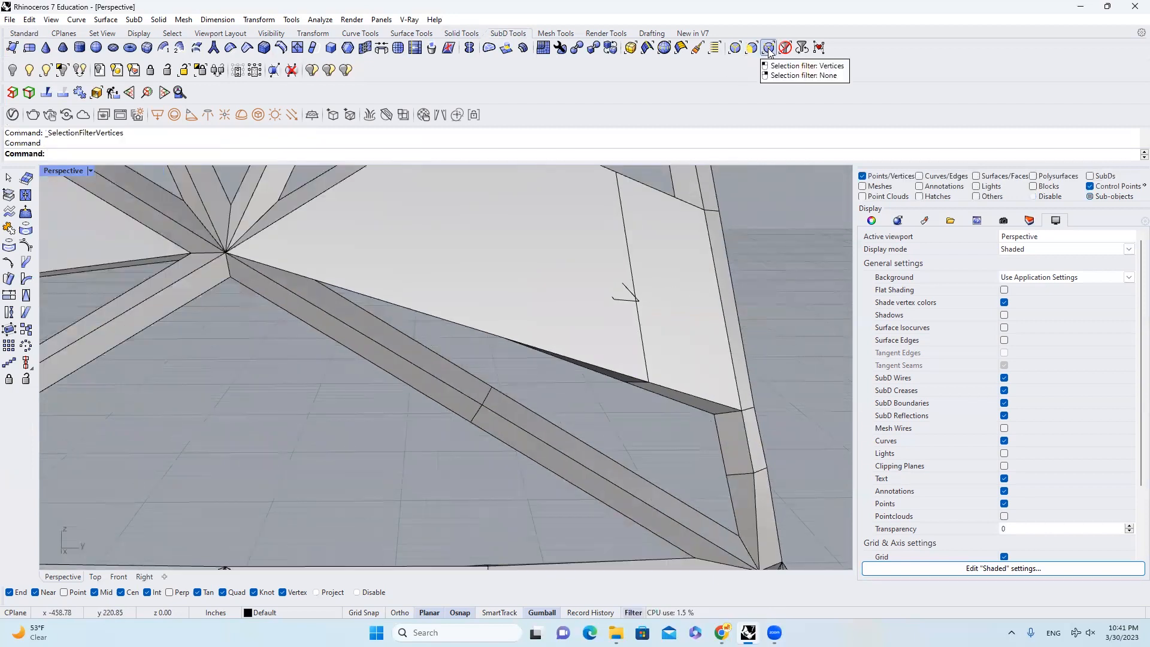
pyautogui.click(647, 382)
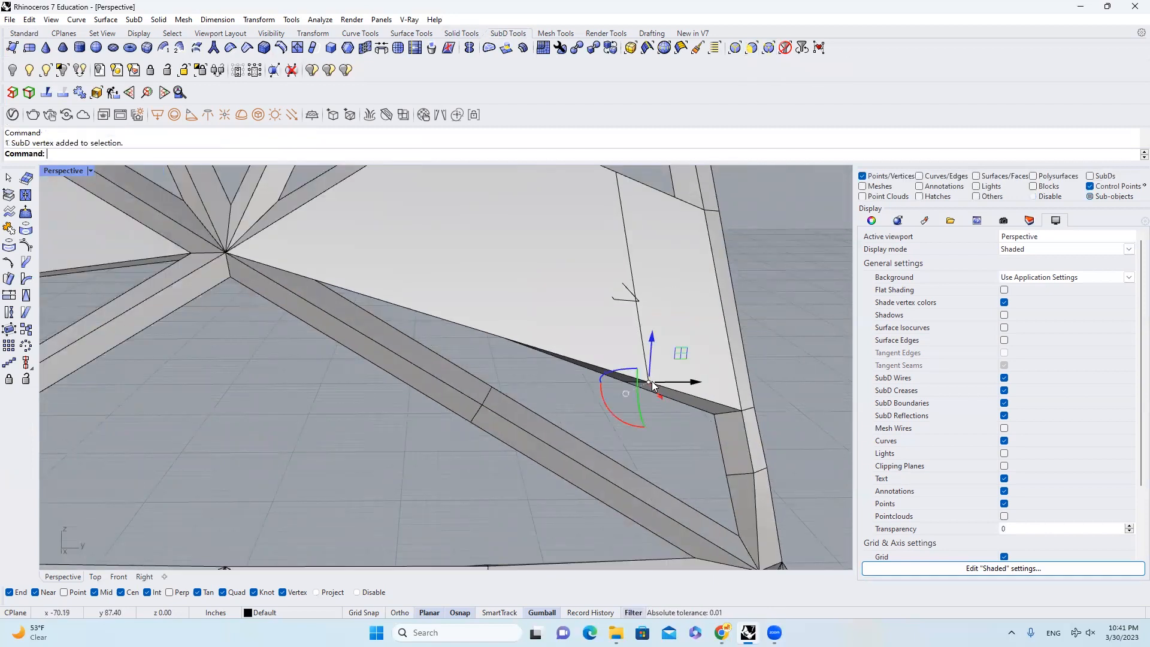
pyautogui.scroll(1, 653, 384)
pyautogui.write('M')
pyautogui.press('Return')
pyautogui.click(648, 383)
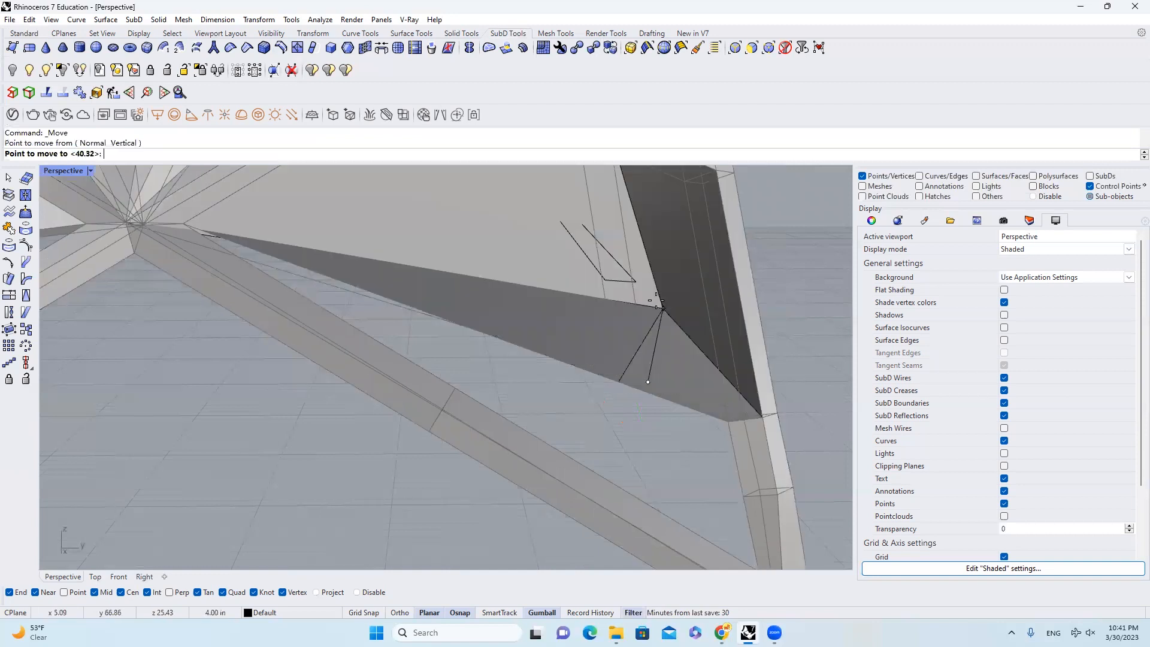
pyautogui.click(636, 282)
pyautogui.press('Escape')
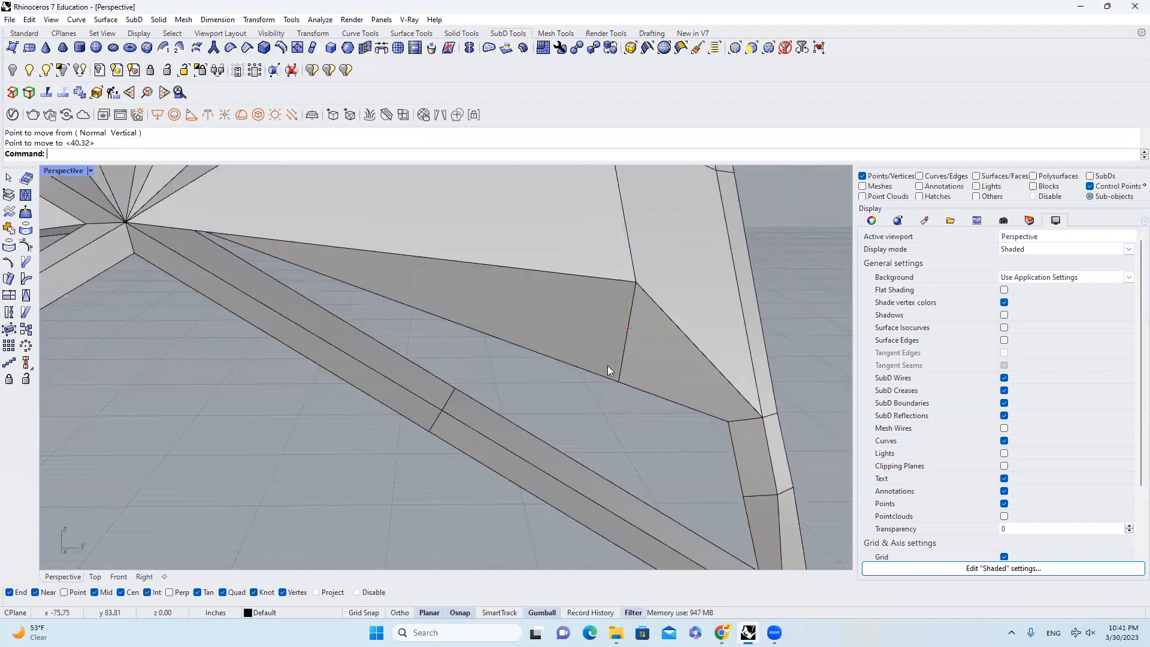
# Step: Switch the viewport to wireframe and move the loop's lower rear vertex onto its matching mirrored polyline corner
pyautogui.click(90, 171)
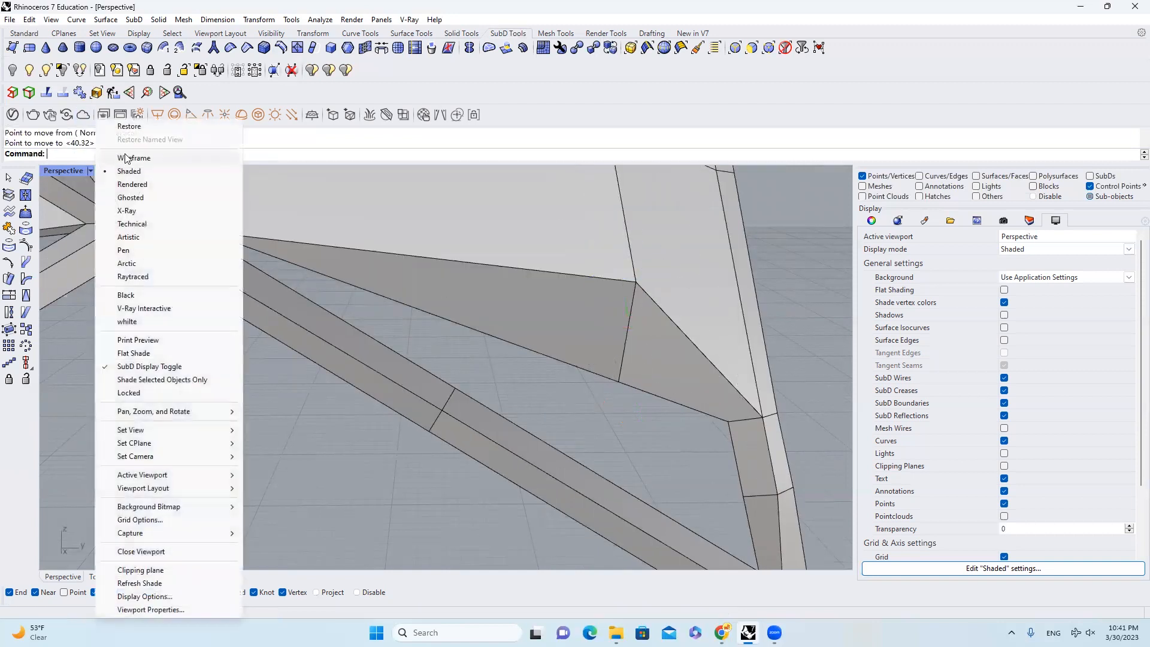
pyautogui.click(120, 153)
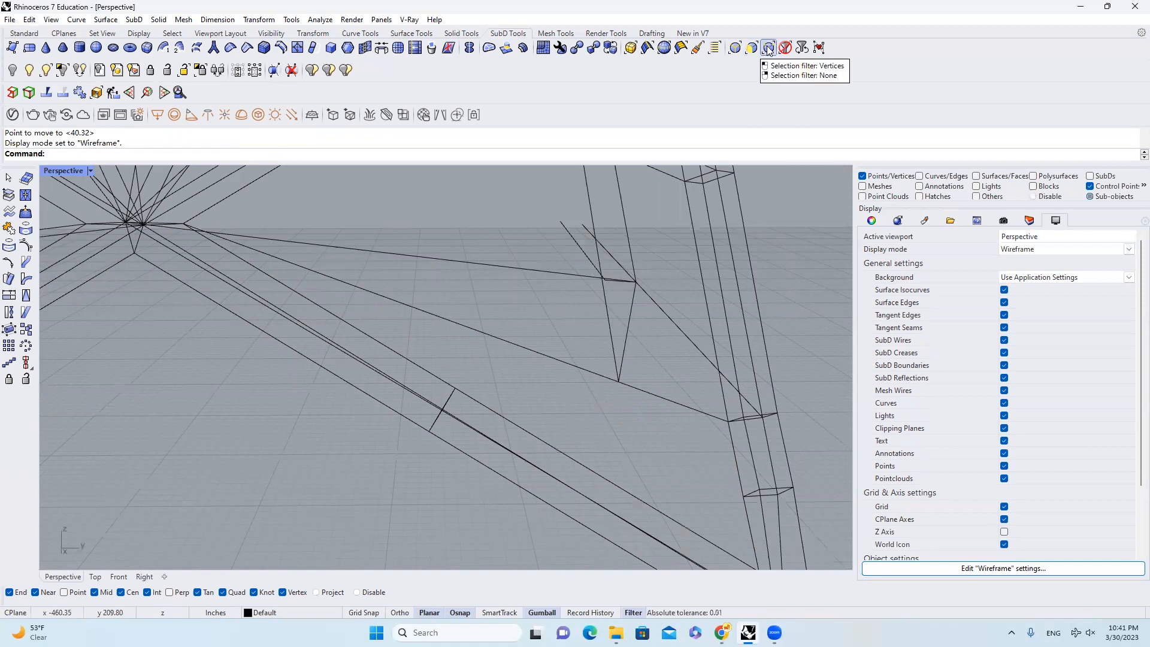
pyautogui.click(620, 379)
pyautogui.moveTo(620, 380); pyautogui.dragTo(643, 367, button='right')
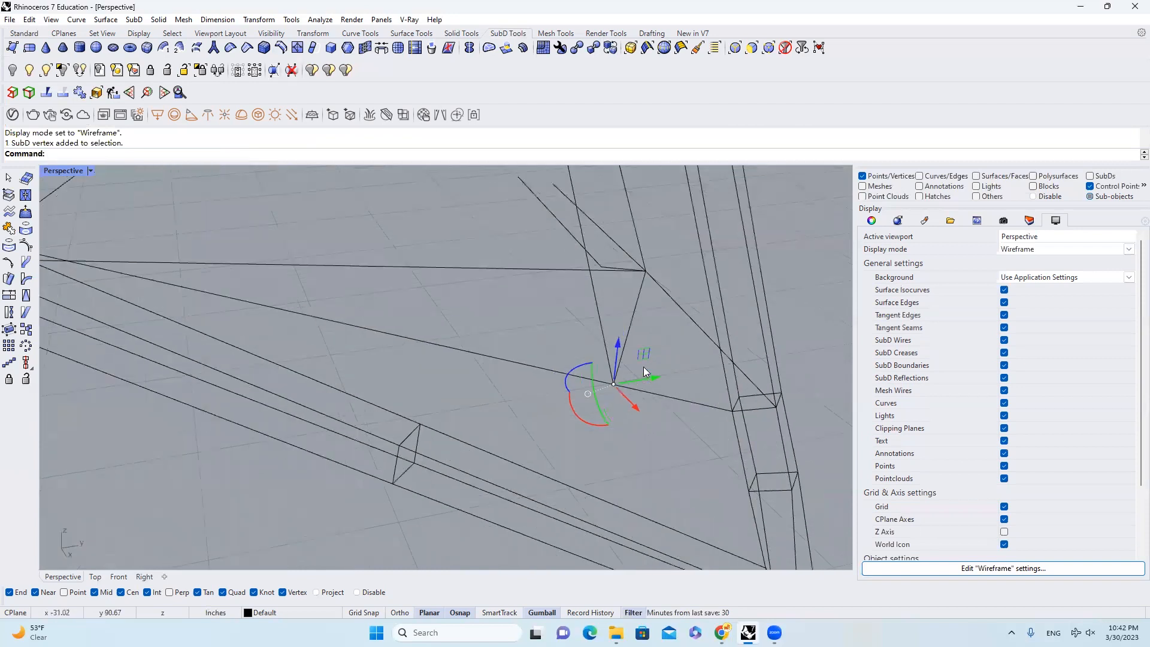
pyautogui.write('m')
pyautogui.press('Return')
pyautogui.click(614, 384)
pyautogui.click(603, 266)
# Step: Move the edge loop's two upper vertices onto the two upper corners of the mirrored polyline
pyautogui.moveTo(630, 373); pyautogui.dragTo(603, 226, button='right')
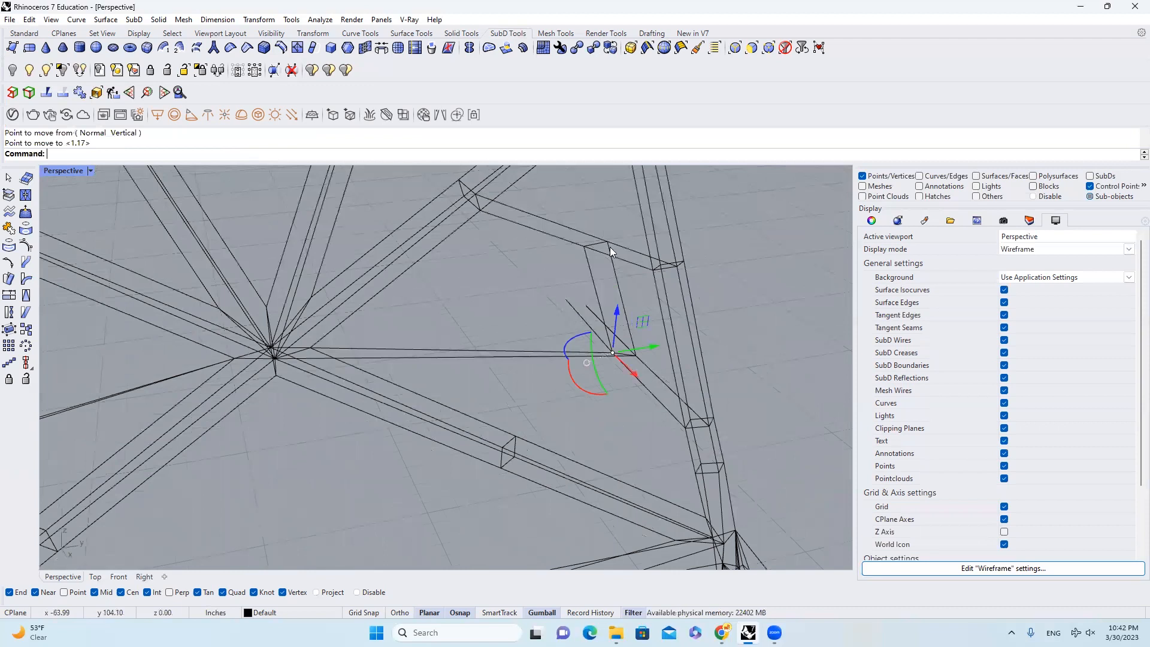
pyautogui.scroll(4, 610, 246)
pyautogui.click(610, 249)
pyautogui.write('m')
pyautogui.press('Return')
pyautogui.click(611, 248)
pyautogui.click(577, 346)
pyautogui.click(574, 259)
pyautogui.write('m')
pyautogui.press('Return')
pyautogui.click(574, 258)
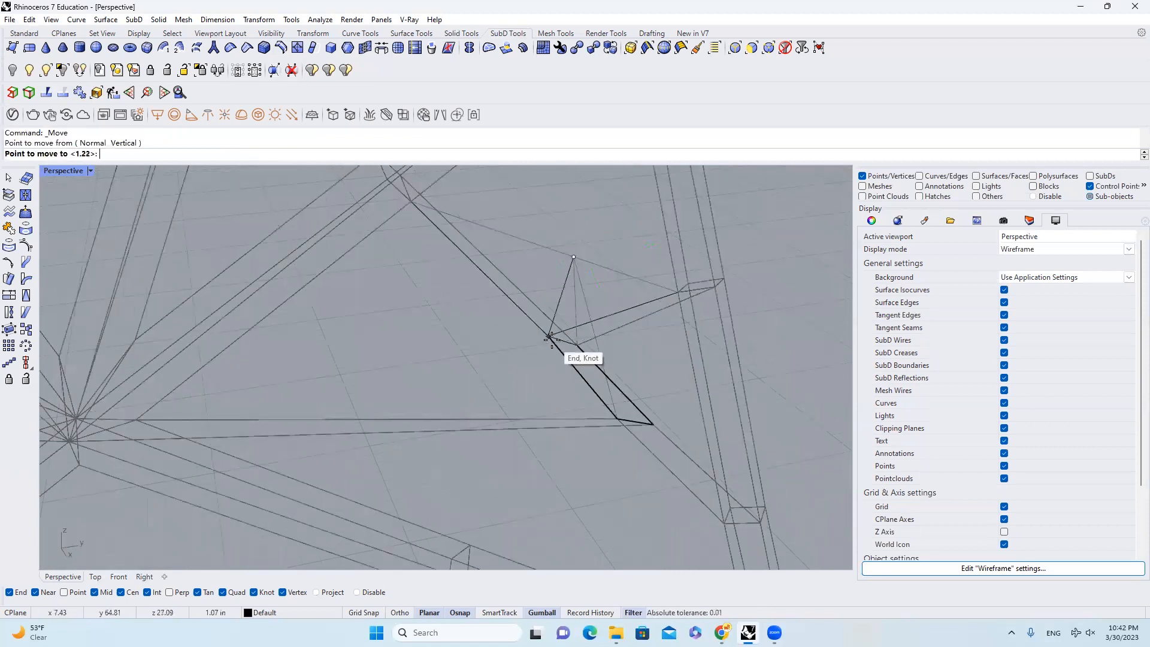
pyautogui.click(550, 338)
# Step: Return the viewport to shaded display with smooth SubDs and bring the whole backrest into view
pyautogui.scroll(-5, 632, 346)
pyautogui.scroll(-2, 383, 361)
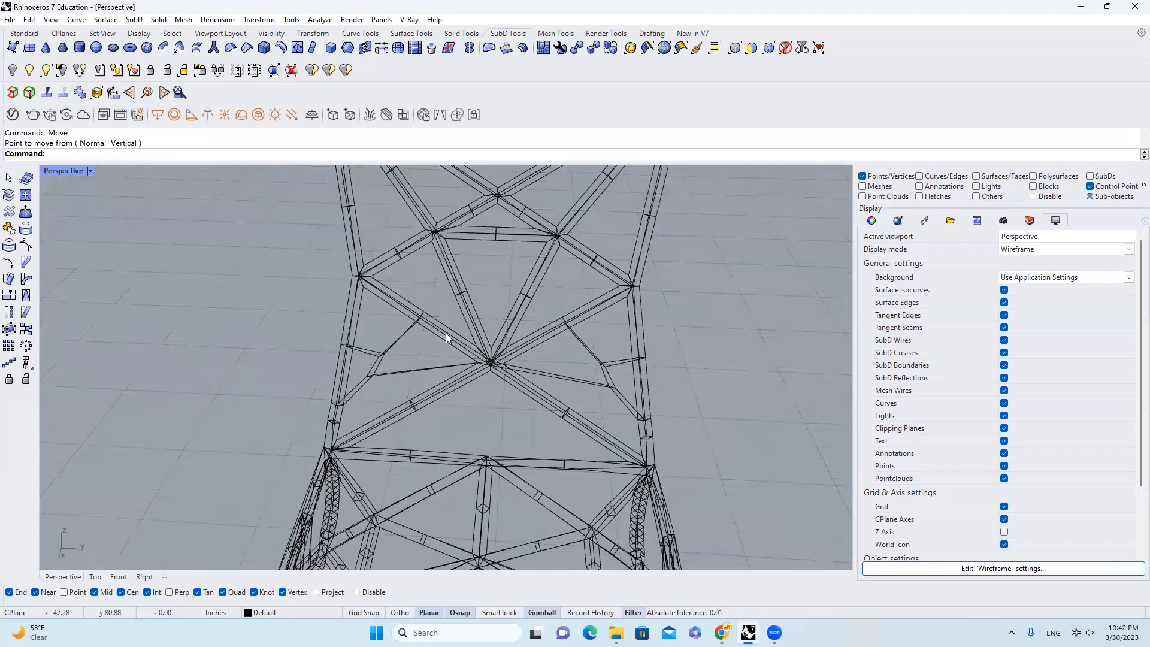
pyautogui.scroll(-8, 450, 333)
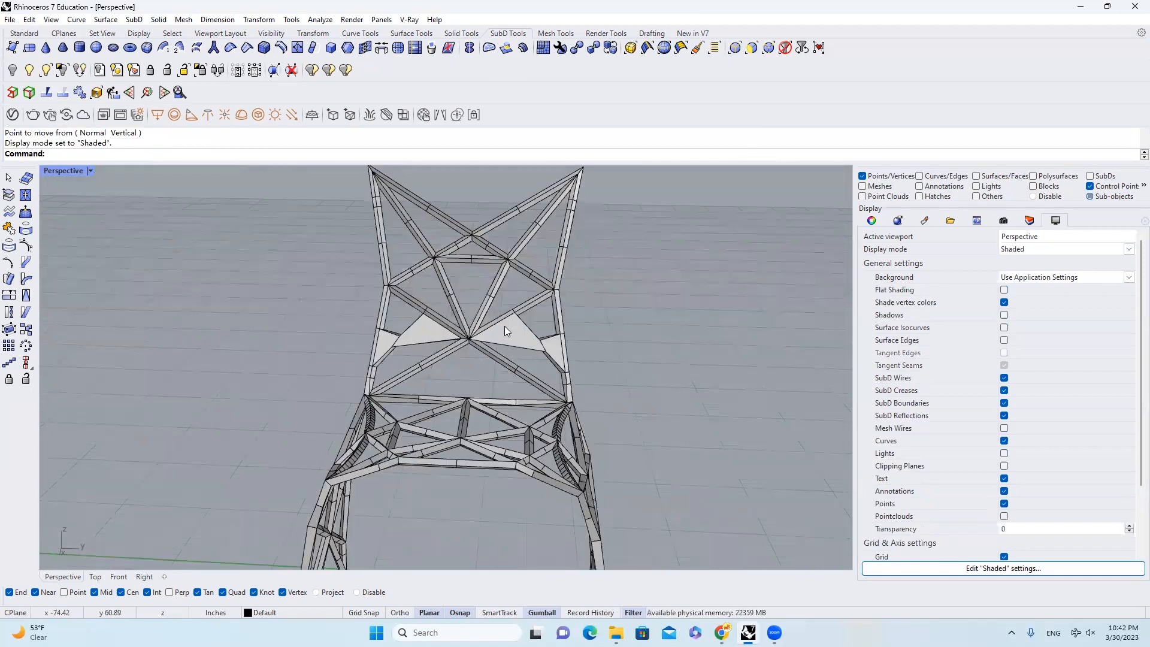
pyautogui.press('Tab')
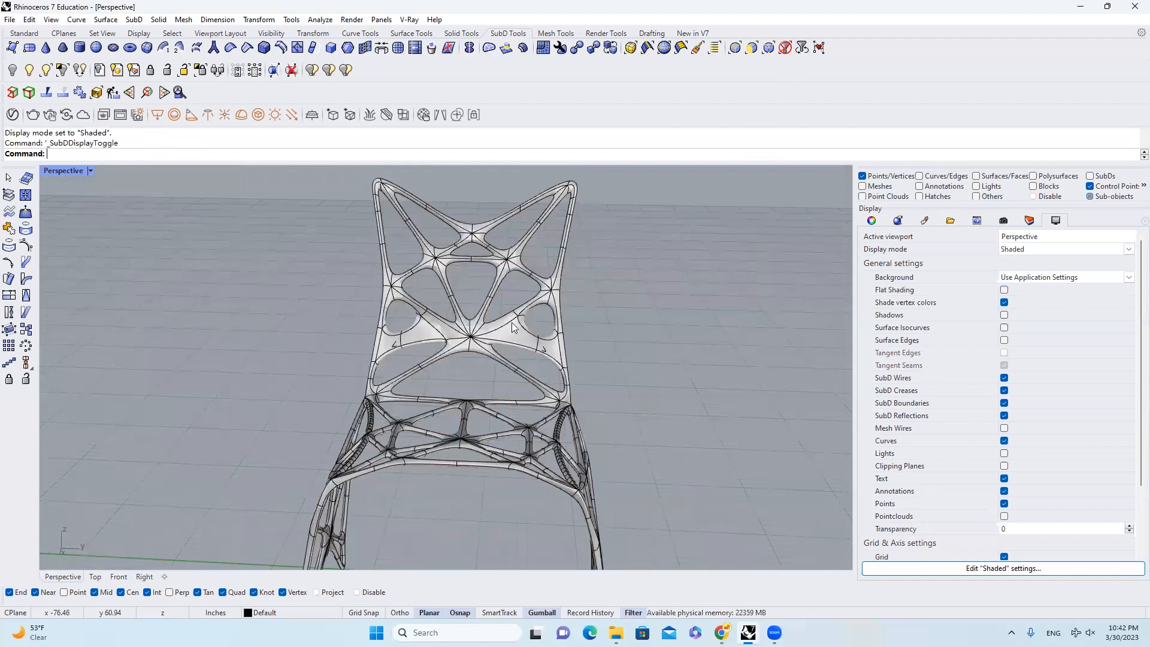
pyautogui.scroll(-5, 530, 294)
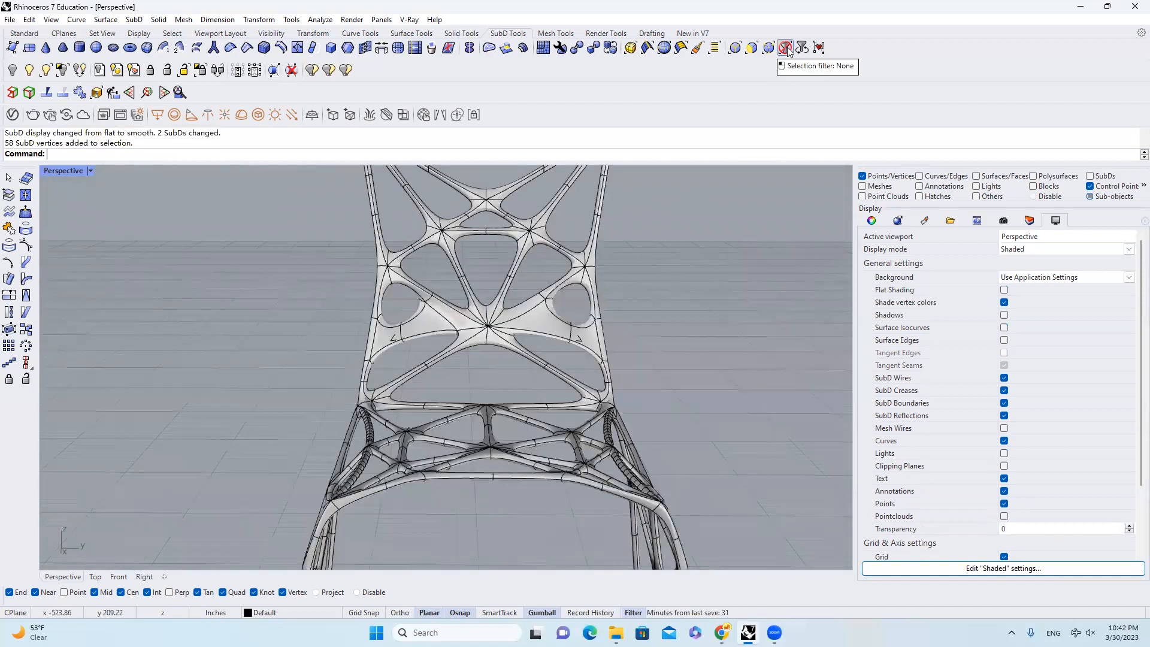
# Step: Clear the vertex selection filter and delete the two guide polylines from the backrest panels
pyautogui.click(786, 48)
pyautogui.scroll(2, 406, 336)
pyautogui.moveTo(259, 252); pyautogui.dragTo(717, 375)
pyautogui.scroll(2, 688, 360)
pyautogui.scroll(-4, 688, 365)
pyautogui.press('Delete')
pyautogui.scroll(5, 530, 340)
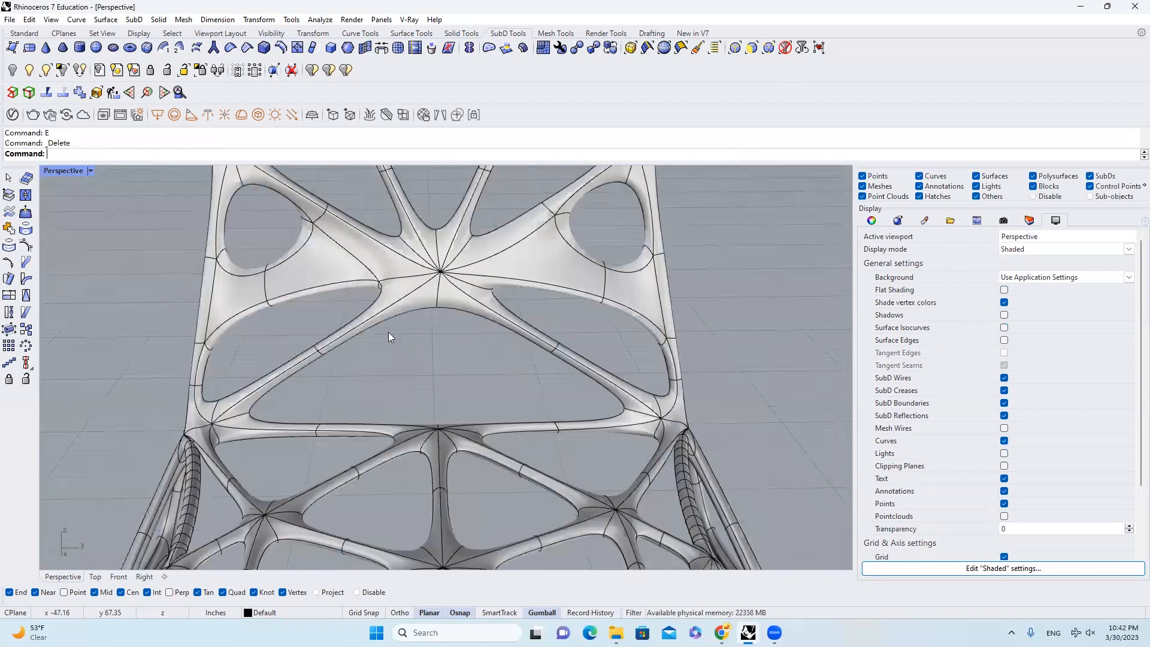
# Step: Bridge the lower face of the backrest's lower-left diagonal strut to the left half of the seat-back crossbar
pyautogui.click(383, 49)
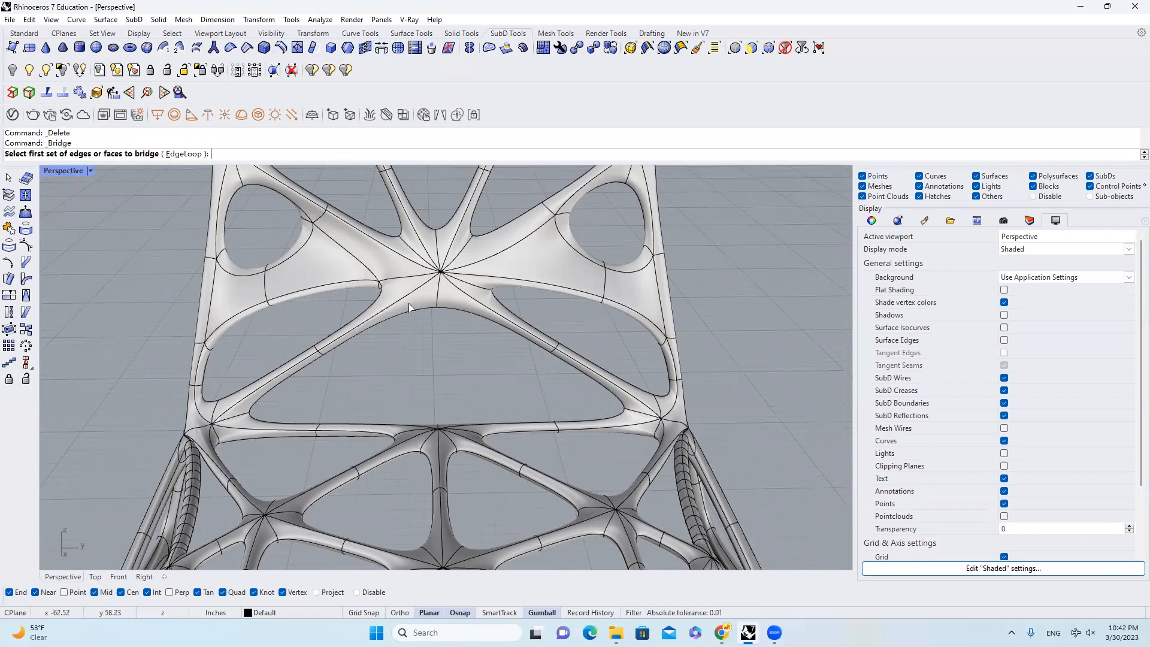
pyautogui.scroll(4, 407, 306)
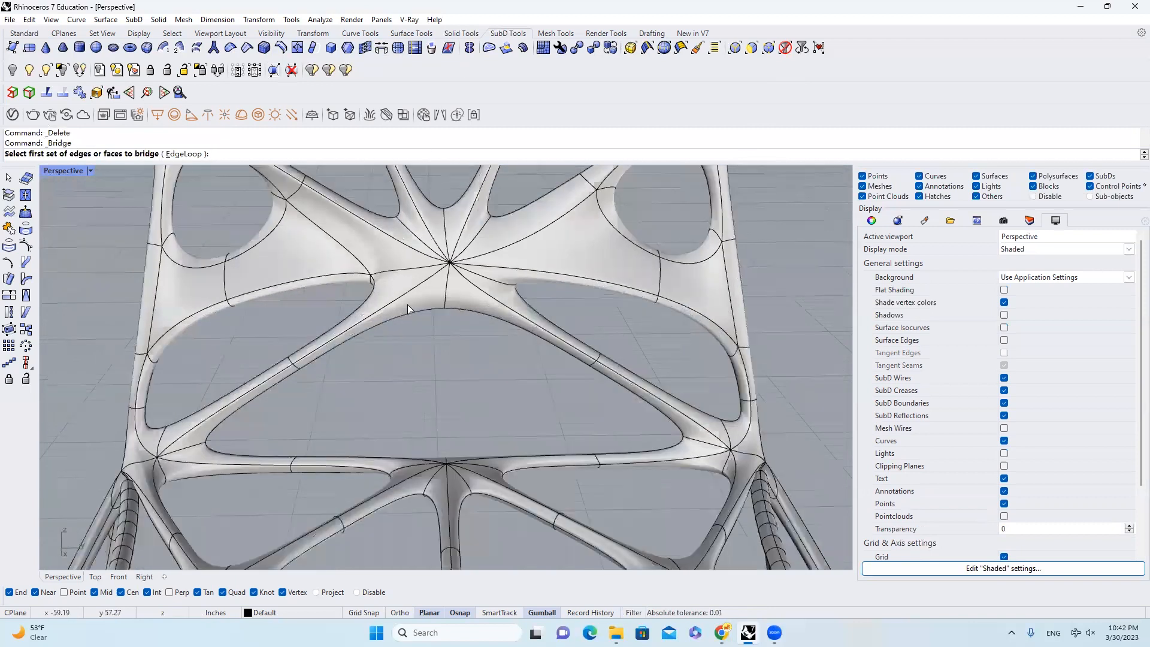
pyautogui.click(407, 304)
pyautogui.press('Return')
pyautogui.scroll(-4, 409, 304)
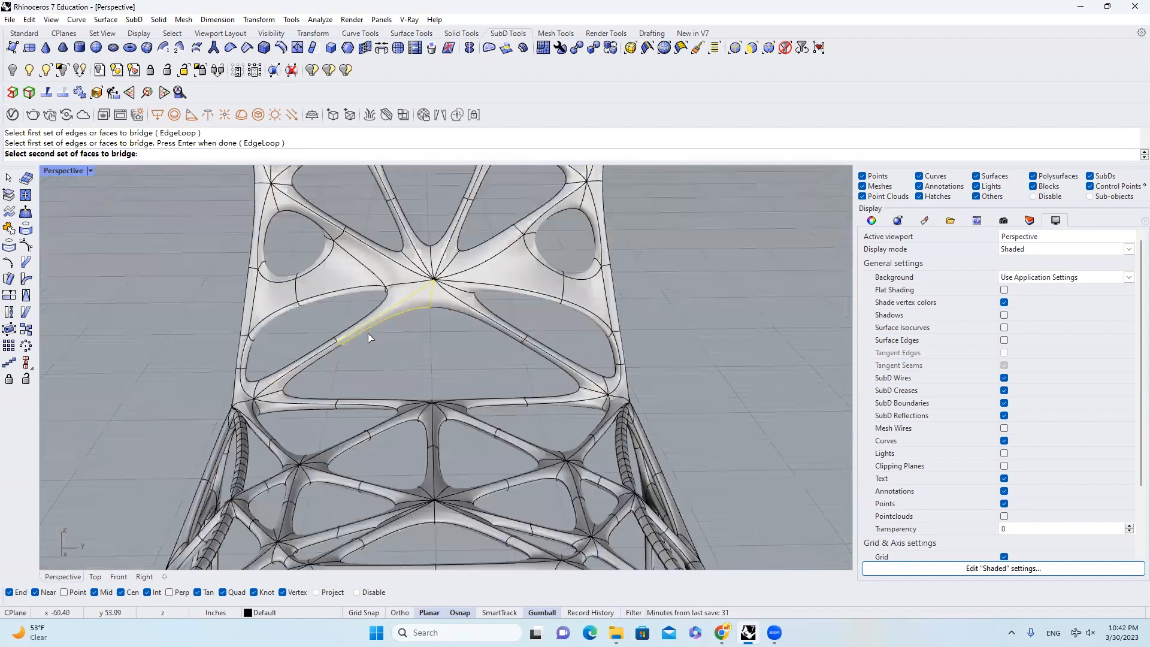
pyautogui.scroll(5, 396, 401)
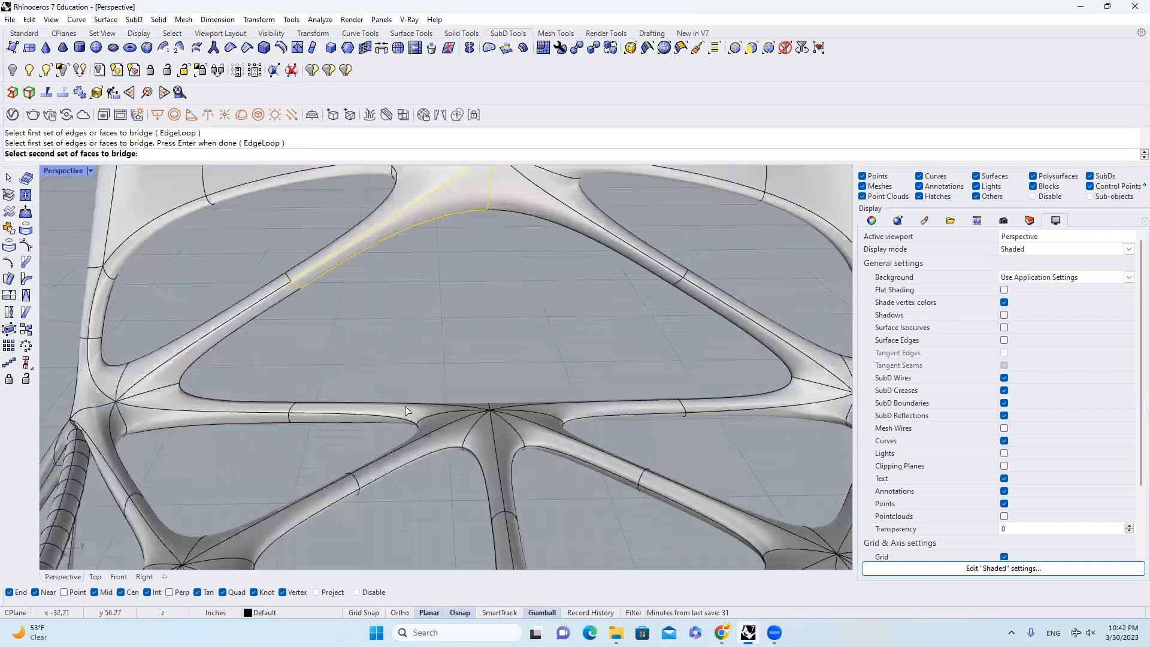
pyautogui.click(405, 409)
pyautogui.press('Return')
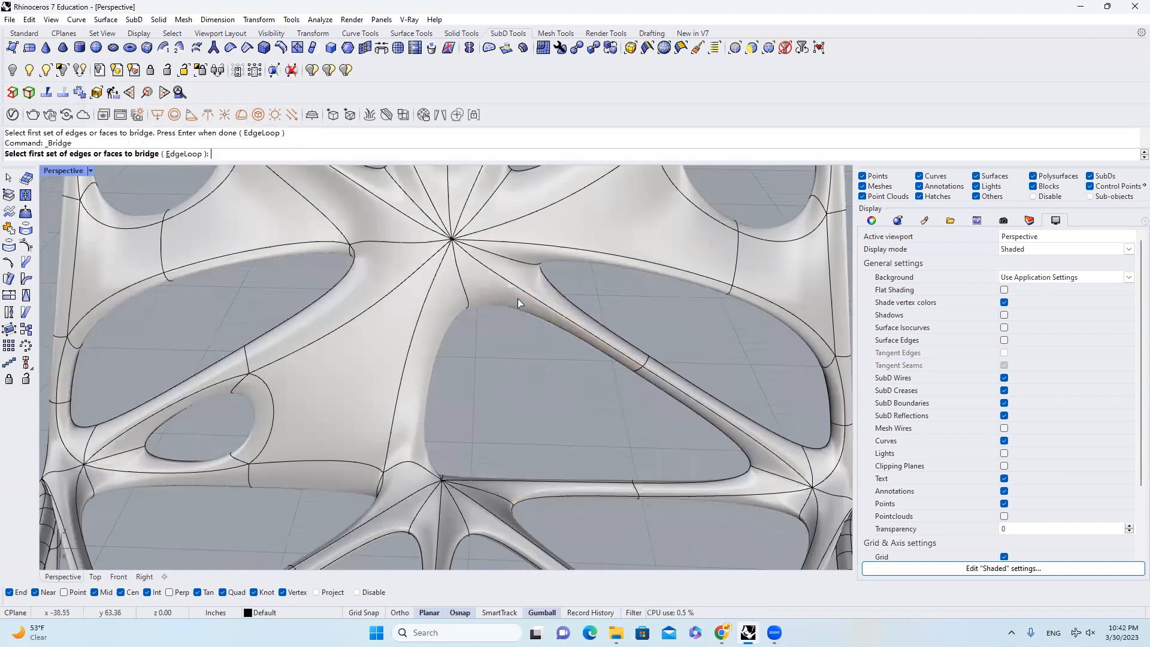
# Step: Bridge the lower face of the lower-right diagonal strut to the right half of the seat-back crossbar
pyautogui.click(518, 299)
pyautogui.press('Return')
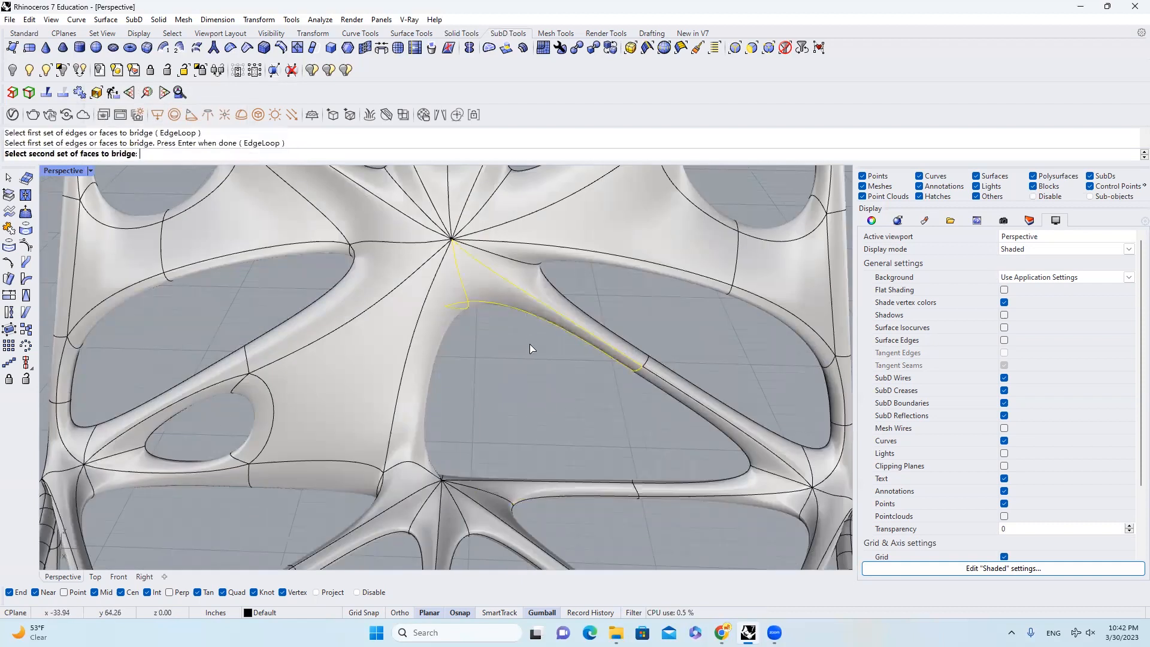
pyautogui.click(518, 490)
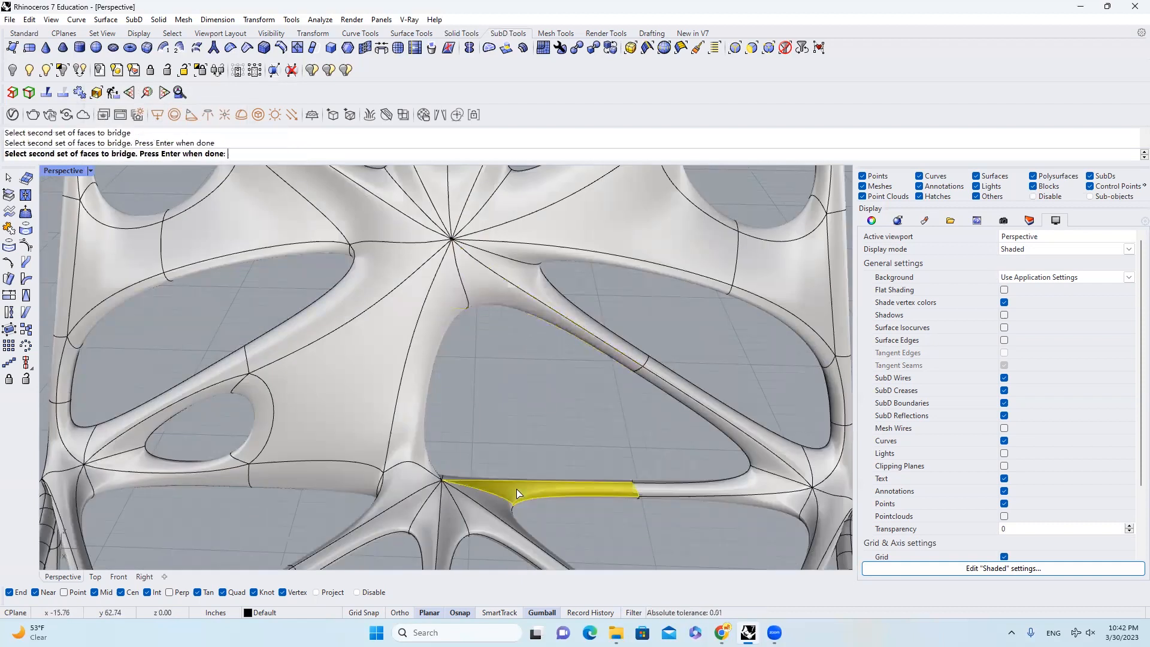
pyautogui.press('Return')
pyautogui.press('Return')
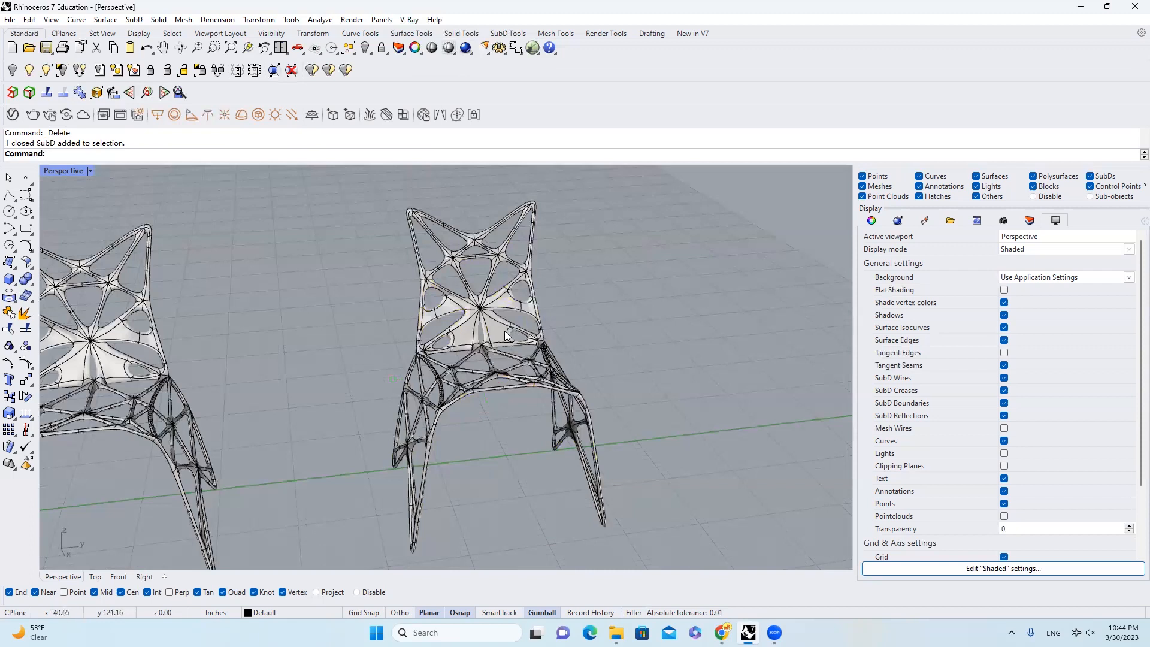
# Step: Delete the overlapping chair SubD and place a duplicate of the remaining chair beside it along the green axis
pyautogui.click(522, 326)
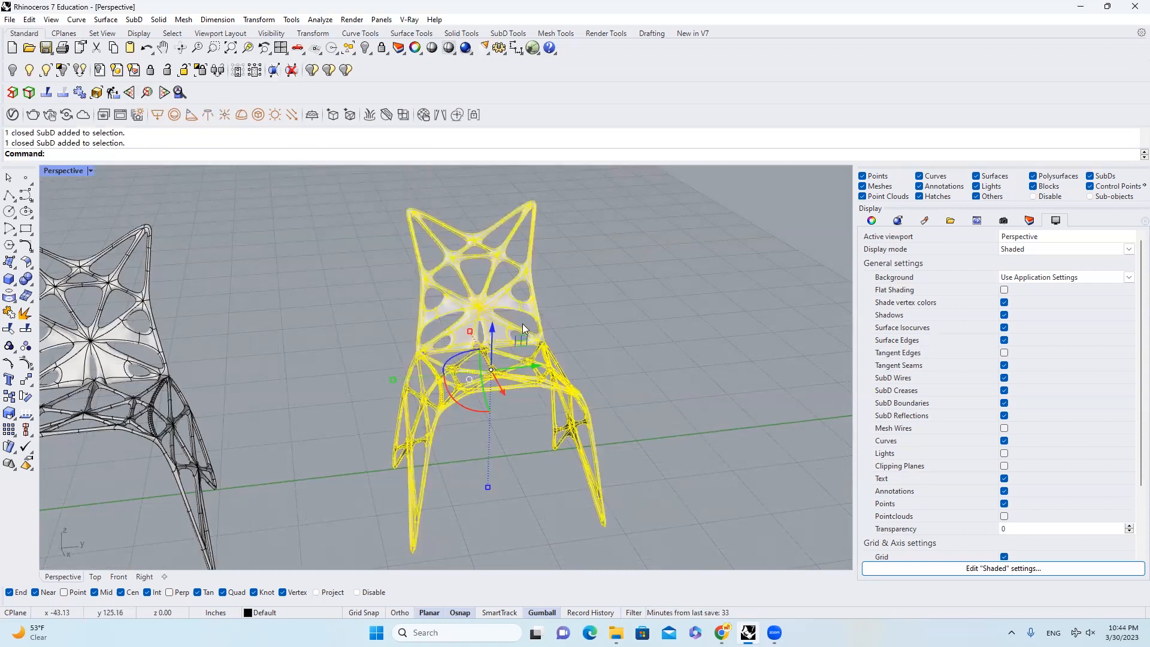
pyautogui.press('Delete')
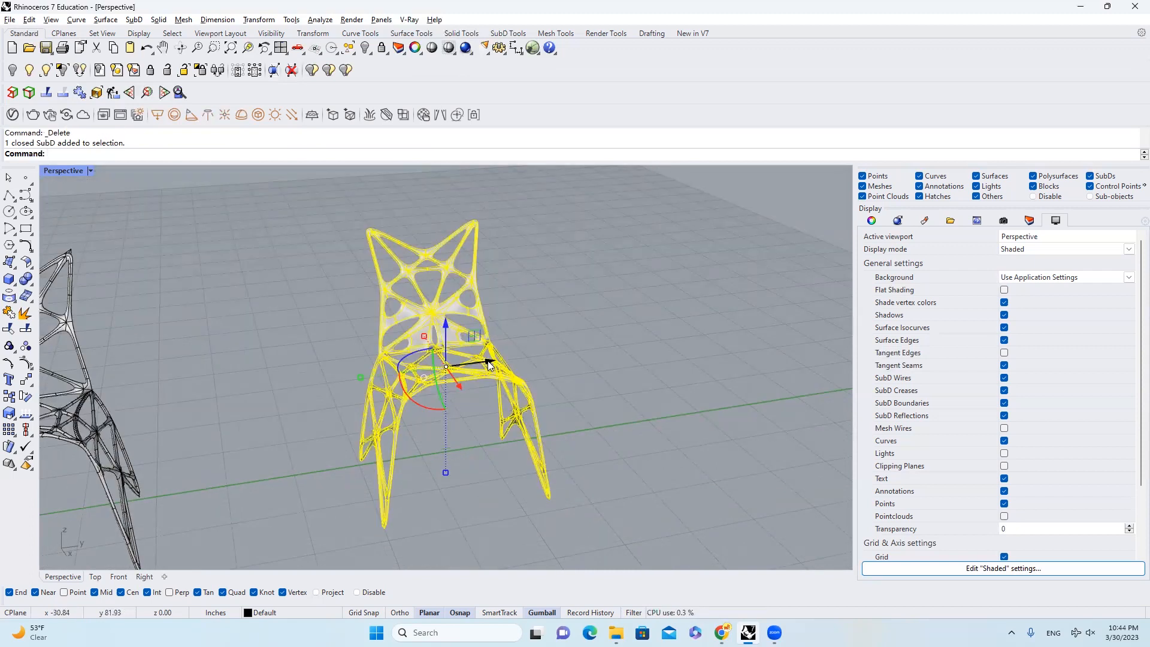
pyautogui.moveTo(488, 364); pyautogui.dragTo(497, 364)
pyautogui.moveTo(745, 361); pyautogui.dragTo(753, 358)
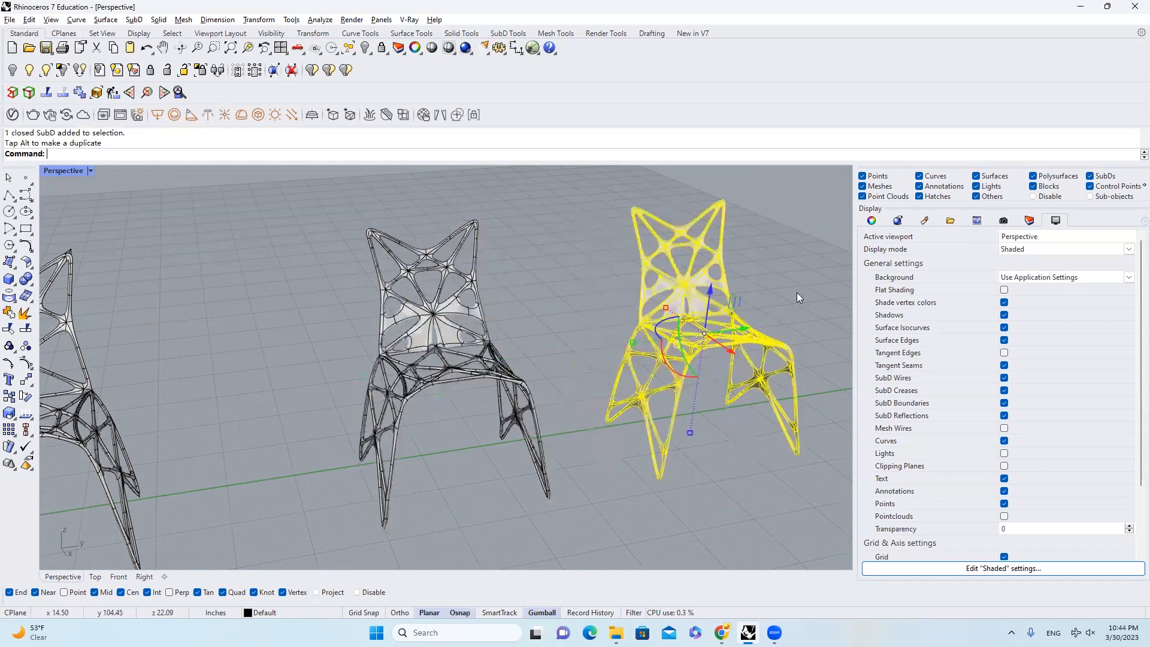
pyautogui.scroll(5, 797, 293)
pyautogui.scroll(-3, 585, 340)
# Step: Convert the selected SubD chair to NURBS, keeping the input object, with packed faces and G1x extraordinary vertices
pyautogui.write('tonurbs')
pyautogui.press('Return')
pyautogui.click(183, 156)
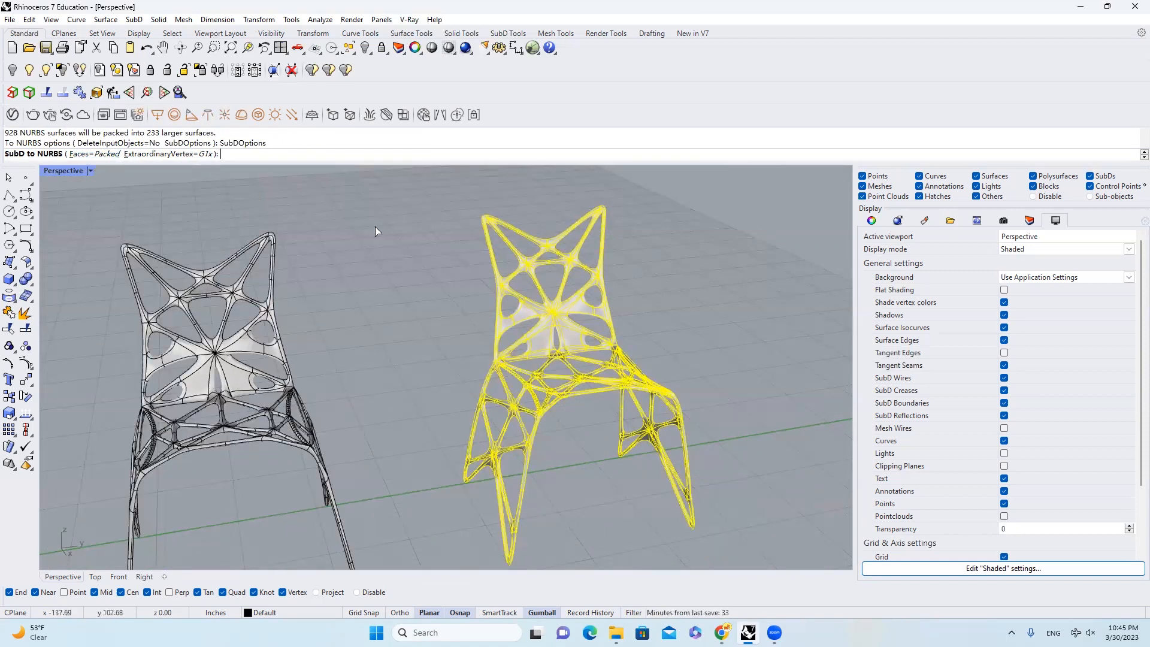
pyautogui.press('Return')
pyautogui.press('Return')
# Step: Separate the converted polysurface from the overlapping SubD chair along the green axis and hide surface edges in the display
pyautogui.click(588, 329)
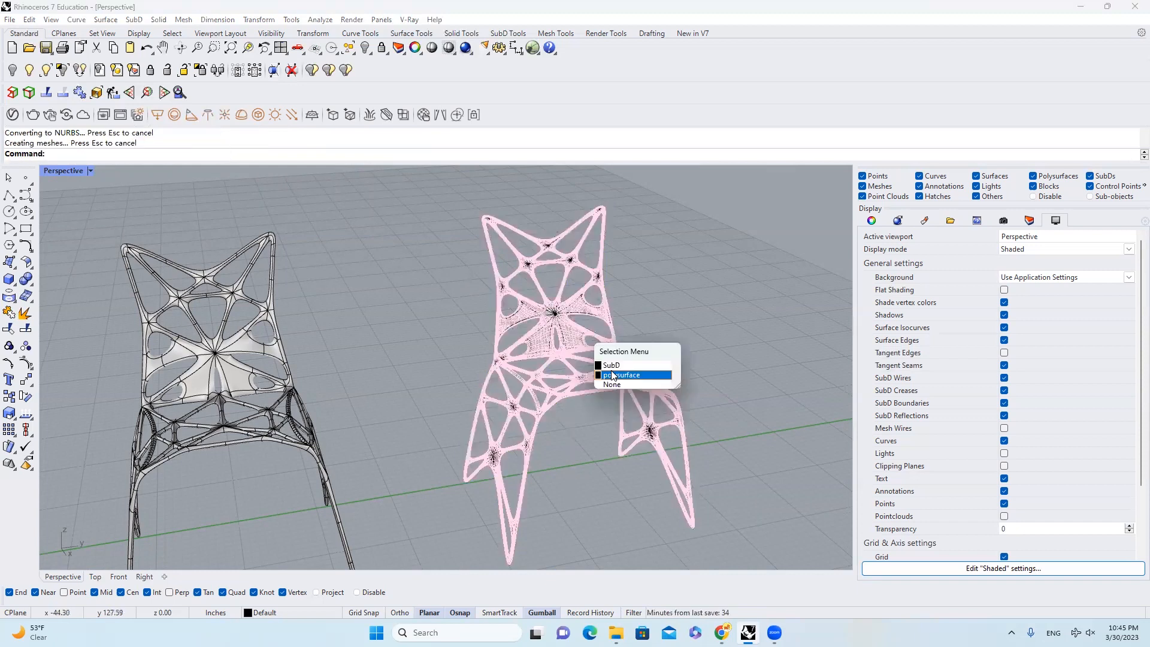
pyautogui.click(610, 375)
pyautogui.scroll(-2, 484, 361)
pyautogui.scroll(-3, 587, 343)
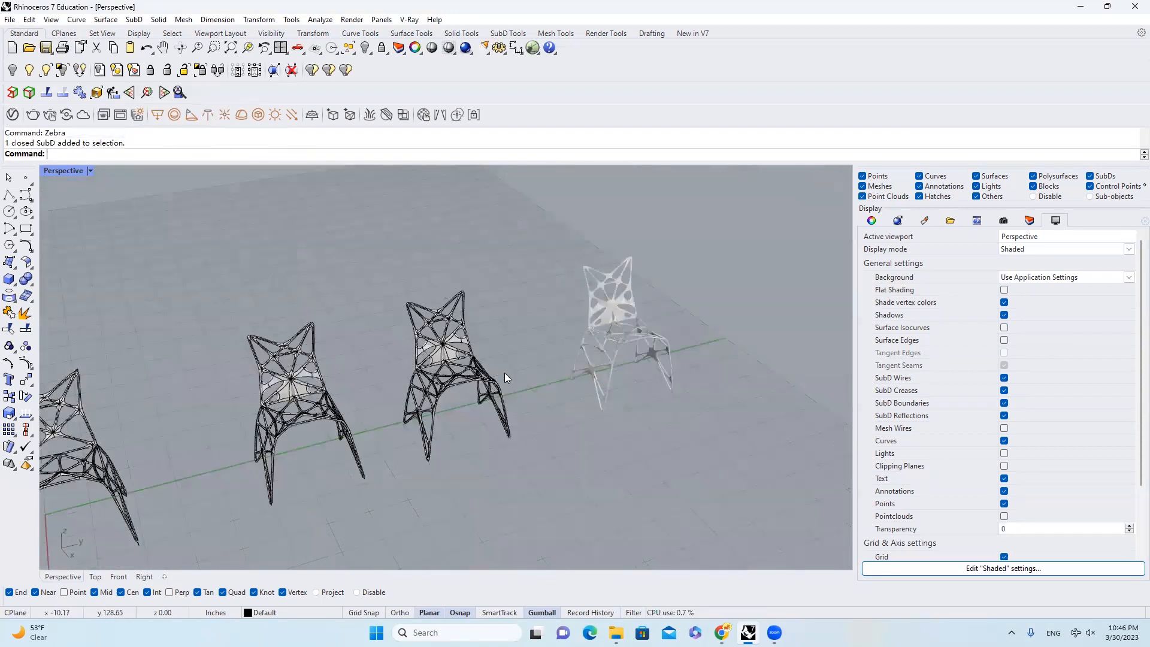
# Step: Apply the EMap environment map analysis to the SubD chair, examine its backrest, seat and legs for smoothness, and turn the analysis off
pyautogui.scroll(3, 505, 377)
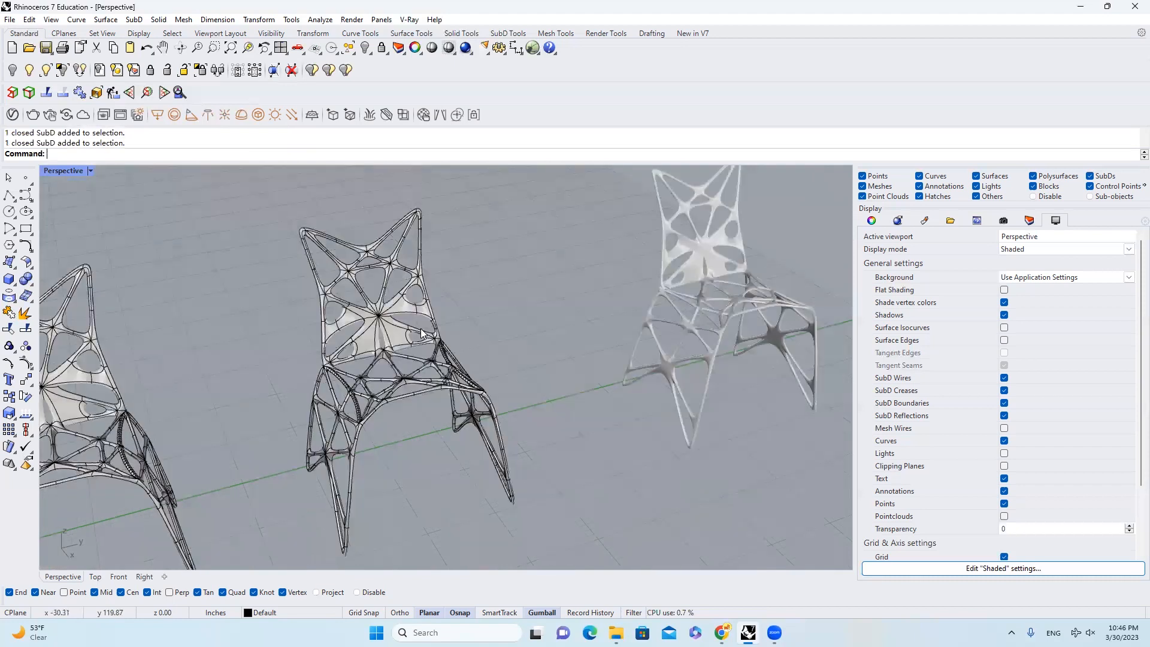
pyautogui.write('EMap')
pyautogui.press('Return')
pyautogui.scroll(2, 378, 381)
pyautogui.scroll(3, 379, 381)
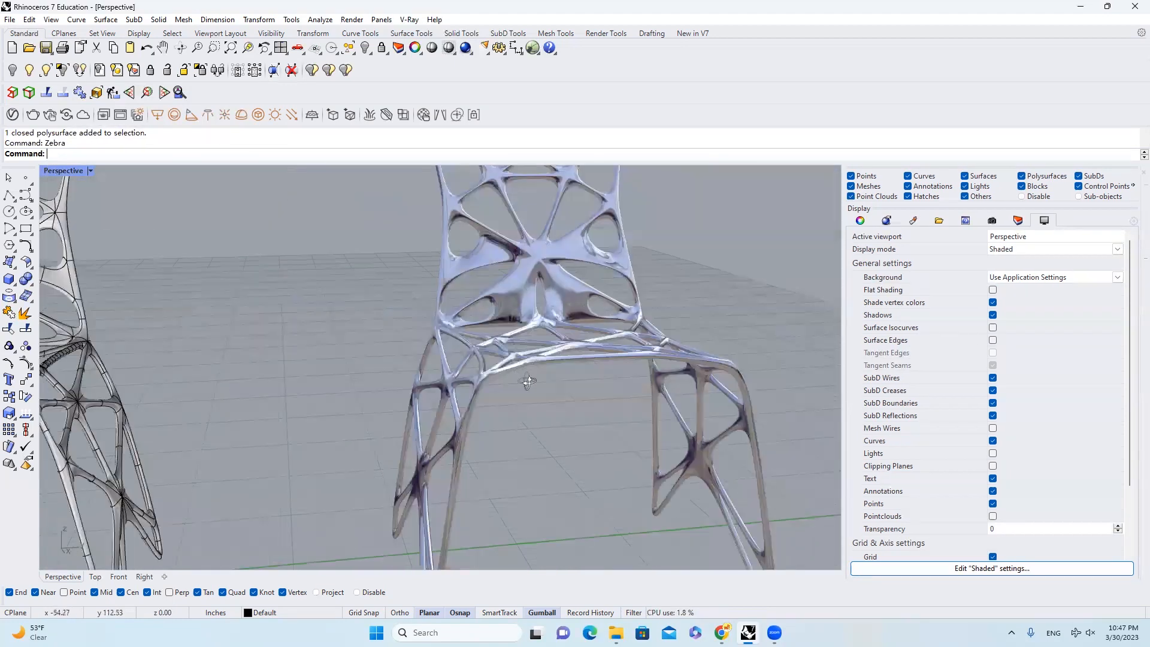
pyautogui.scroll(5, 521, 461)
pyautogui.scroll(-6, 517, 471)
pyautogui.scroll(6, 557, 461)
pyautogui.scroll(-5, 569, 452)
pyautogui.moveTo(570, 451); pyautogui.dragTo(436, 306, button='right')
pyautogui.scroll(-5, 473, 282)
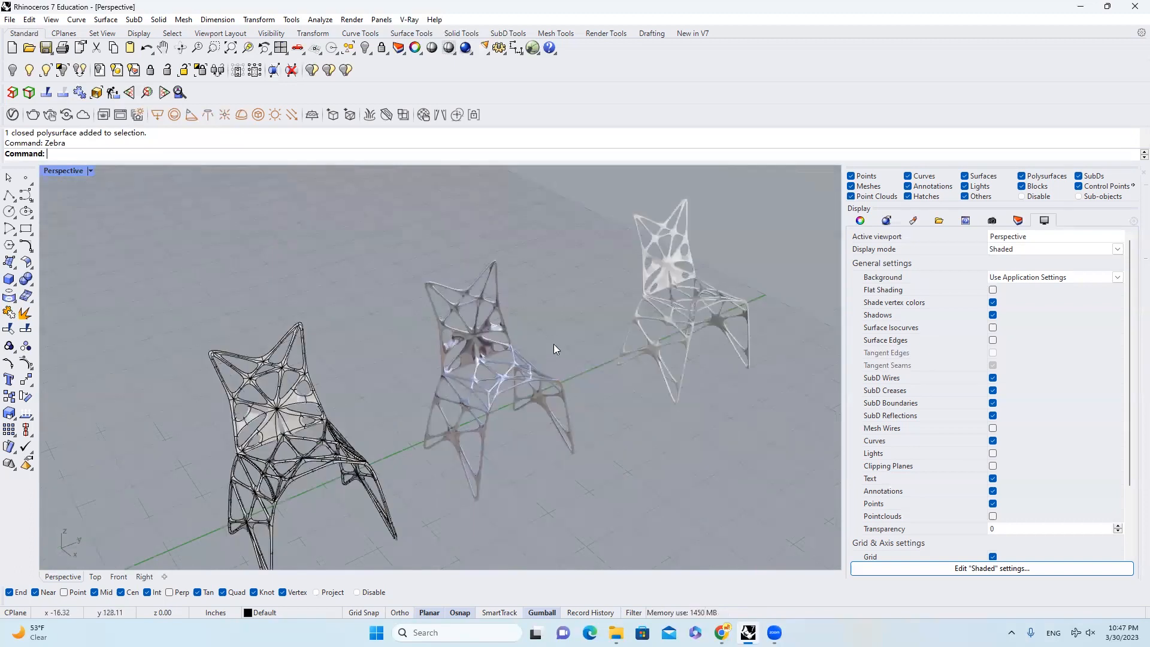
pyautogui.scroll(3, 547, 339)
pyautogui.write('ema')
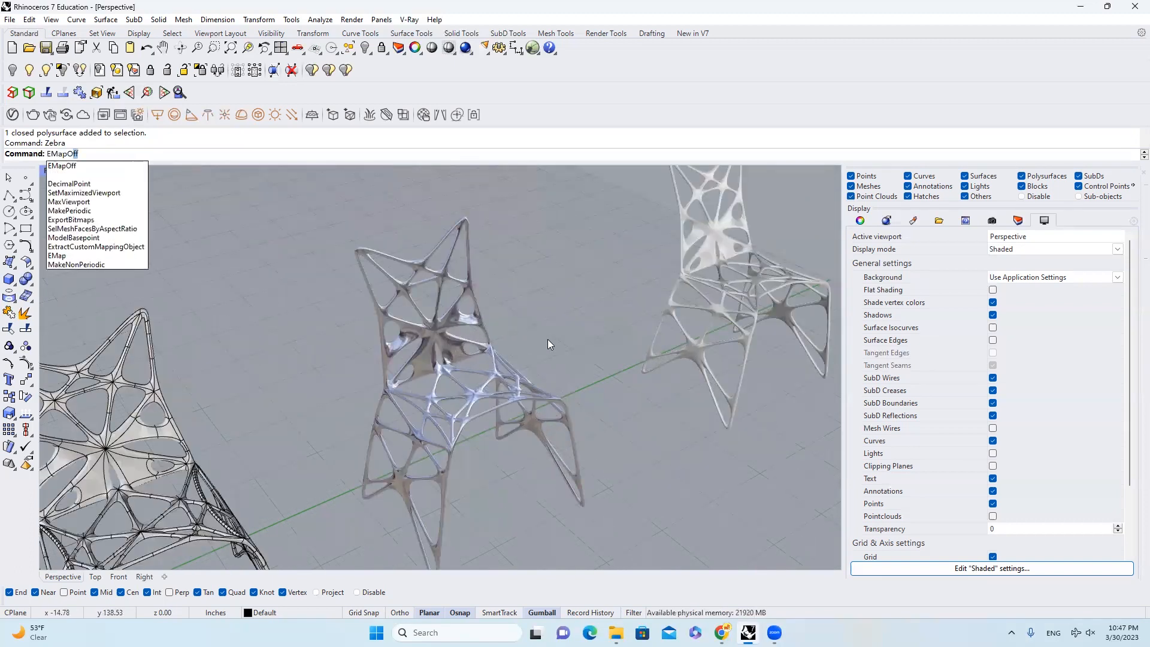
pyautogui.press('Return')
# Step: Bridge the upper inner face of the SubD chair's front-left leg to the lower face of the front seat rail
pyautogui.scroll(5, 506, 414)
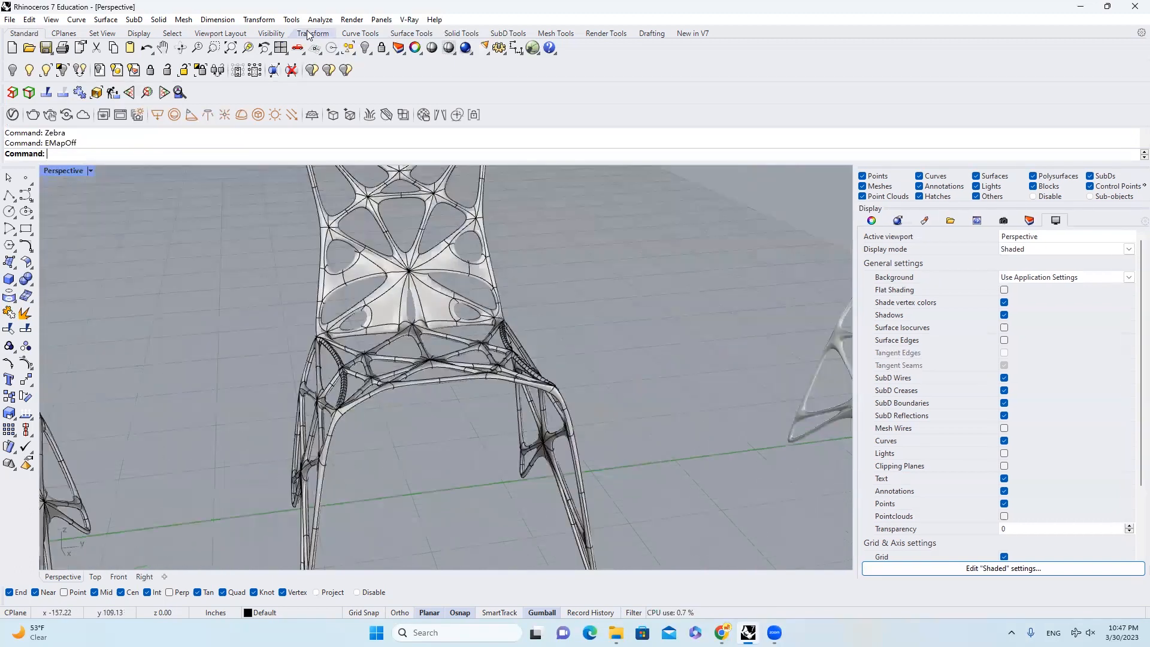
pyautogui.click(508, 33)
pyautogui.click(382, 48)
pyautogui.scroll(-3, 497, 274)
pyautogui.moveTo(436, 280); pyautogui.dragTo(293, 413, button='right')
pyautogui.scroll(6, 294, 412)
pyautogui.click(294, 412)
pyautogui.press('Return')
pyautogui.scroll(-5, 333, 375)
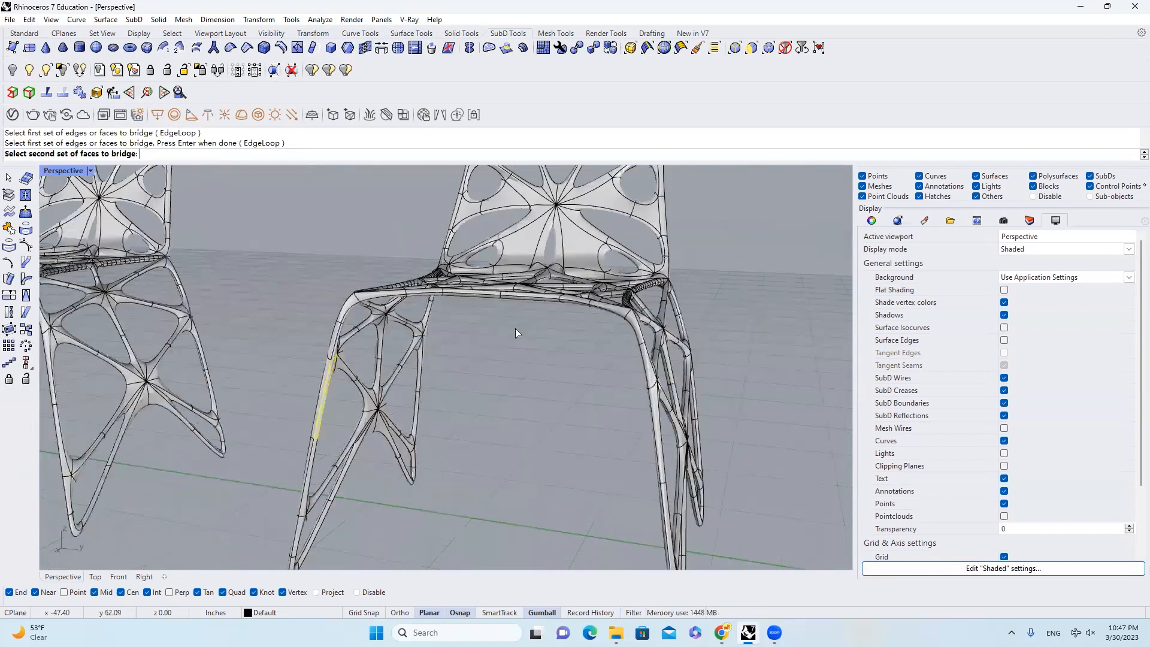
pyautogui.scroll(4, 515, 329)
pyautogui.scroll(3, 491, 281)
pyautogui.click(477, 246)
pyautogui.moveTo(492, 281); pyautogui.dragTo(436, 276, button='right')
pyautogui.scroll(-6, 506, 286)
pyautogui.press('Return')
# Step: Bridge the lower face at the middle of the front seat rail to the upper inner face of the front-right leg
pyautogui.scroll(-5, 541, 339)
pyautogui.scroll(7, 485, 303)
pyautogui.hotkey('ctrl', 'z')
pyautogui.press('Return')
pyautogui.click(453, 304)
pyautogui.press('Return')
pyautogui.scroll(-4, 495, 346)
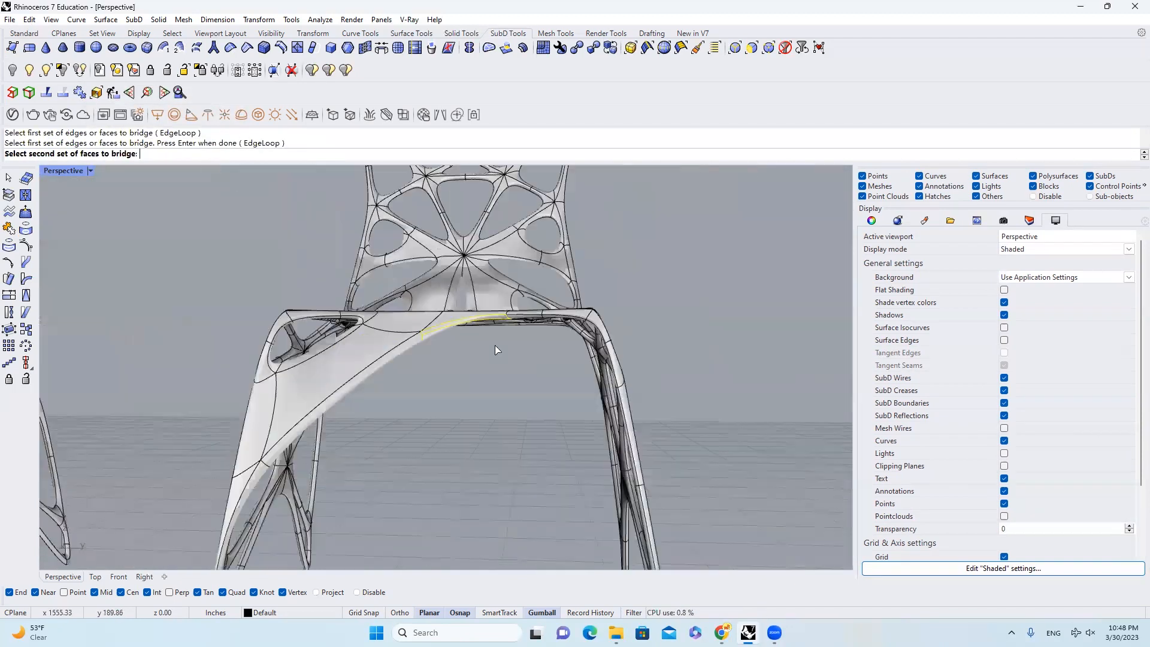
pyautogui.moveTo(495, 345); pyautogui.dragTo(463, 327, button='right')
pyautogui.scroll(5, 599, 360)
pyautogui.click(635, 412)
pyautogui.press('Return')
pyautogui.press('Return')
# Step: Bridge the lower face at the middle of the rear seat crossbar to the upper inner face of the unbridged rear leg
pyautogui.moveTo(599, 396); pyautogui.dragTo(350, 466, button='right')
pyautogui.scroll(-8, 653, 441)
pyautogui.scroll(8, 368, 409)
pyautogui.scroll(9, 332, 477)
pyautogui.press('Return')
pyautogui.click(330, 465)
pyautogui.press('Return')
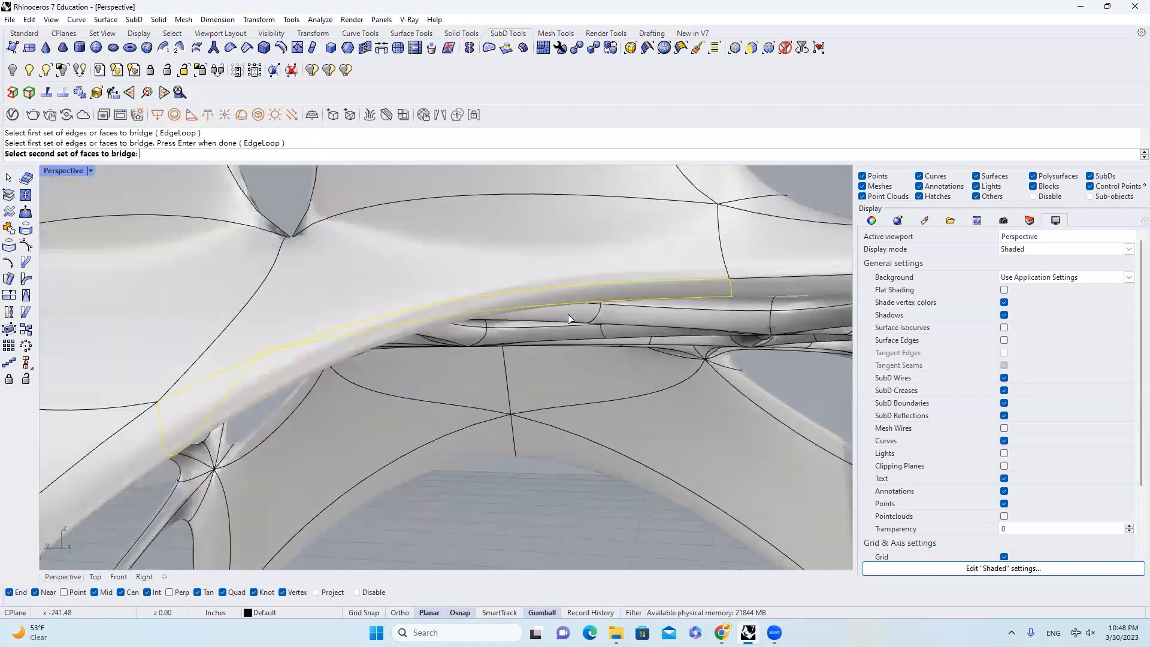
pyautogui.scroll(-8, 568, 314)
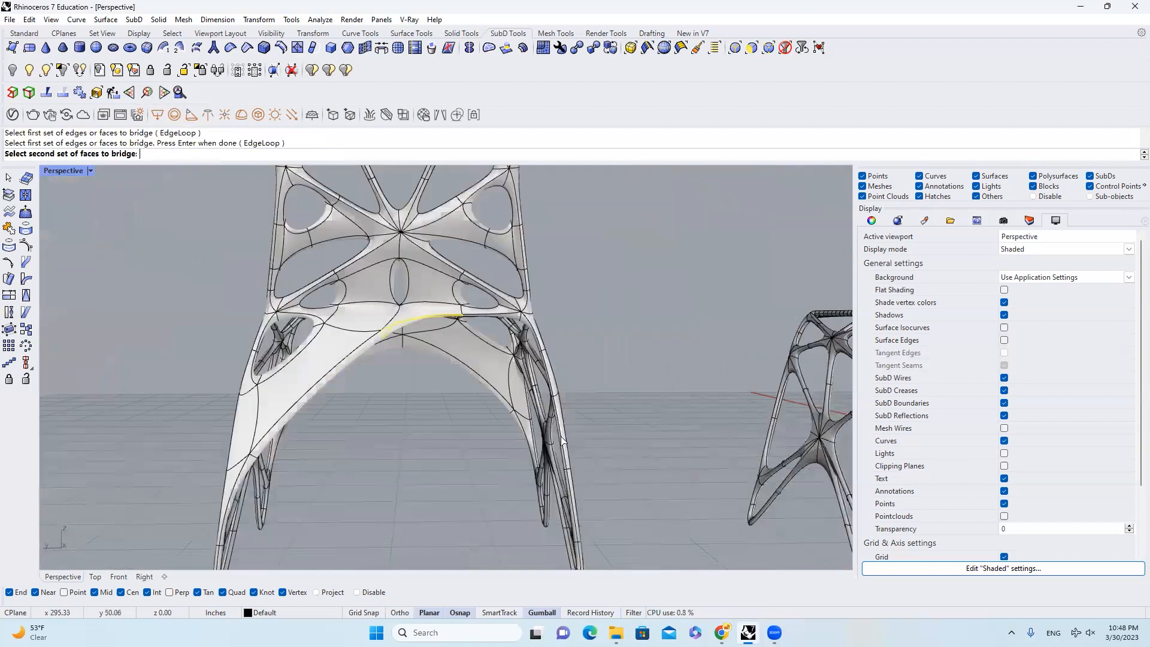
pyautogui.scroll(7, 600, 436)
pyautogui.click(598, 436)
pyautogui.keyDown('ctrl'); pyautogui.click(597, 436); pyautogui.keyUp('ctrl')
pyautogui.click(585, 436)
pyautogui.press('Return')
pyautogui.press('Return')
pyautogui.scroll(-4, 635, 412)
pyautogui.scroll(-10, 635, 412)
pyautogui.moveTo(636, 412); pyautogui.dragTo(538, 460, button='right')
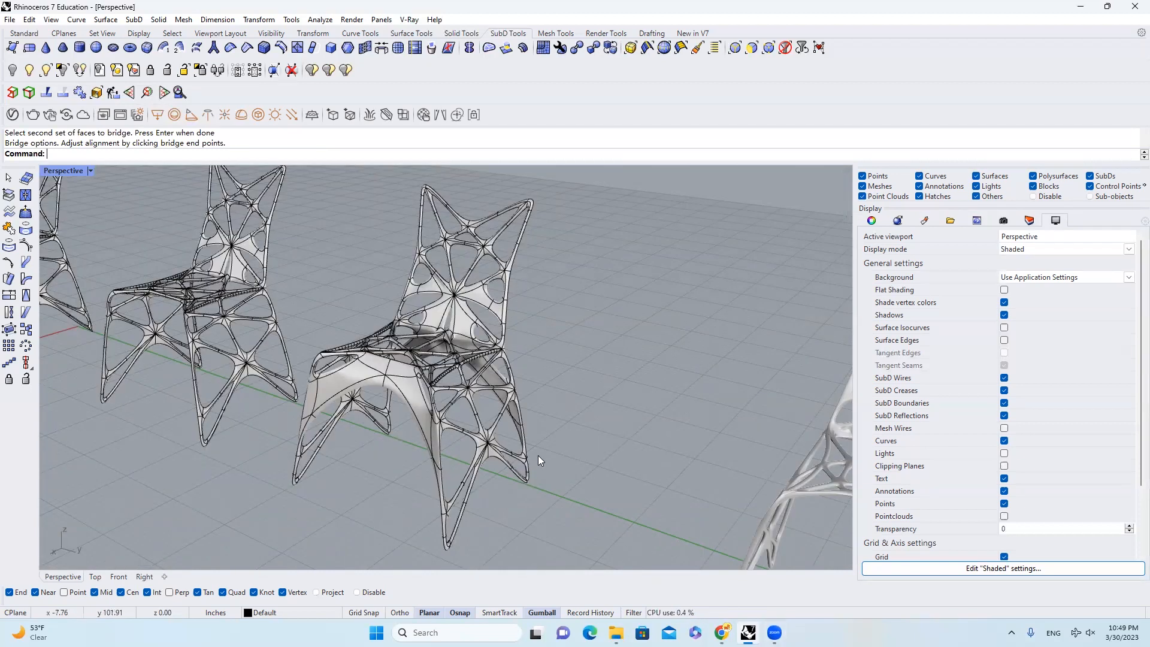